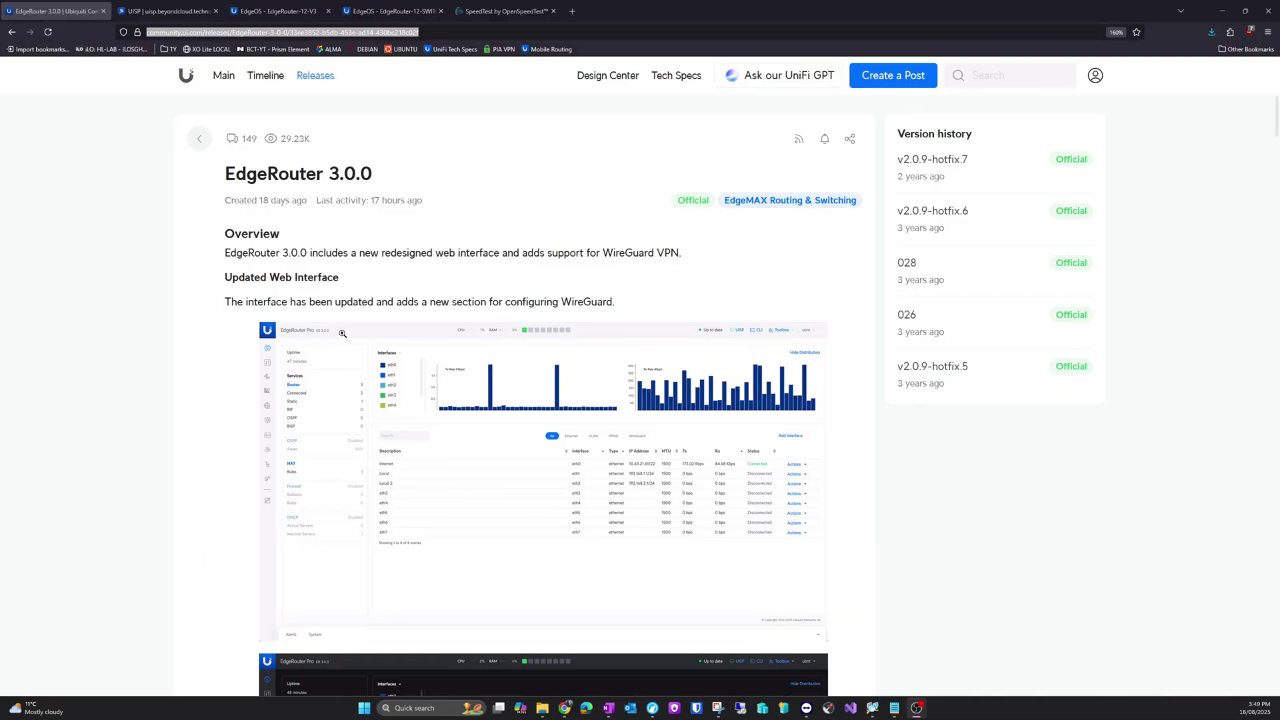
# - Scroll the EdgeRouter 3.0.0 release notes and highlight 'WireGuard VPN' in the Overview sentence
pyautogui.scroll(-8, 226, 358)
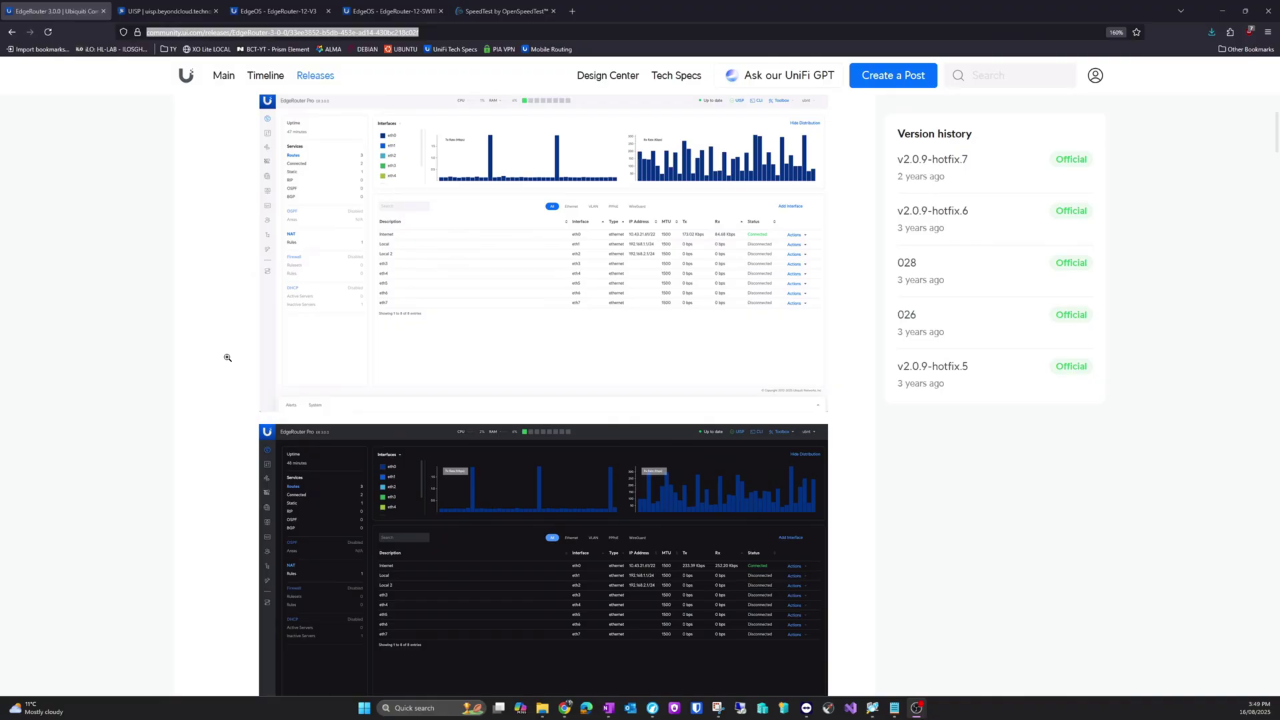
pyautogui.scroll(-4, 226, 360)
pyautogui.scroll(1, 230, 363)
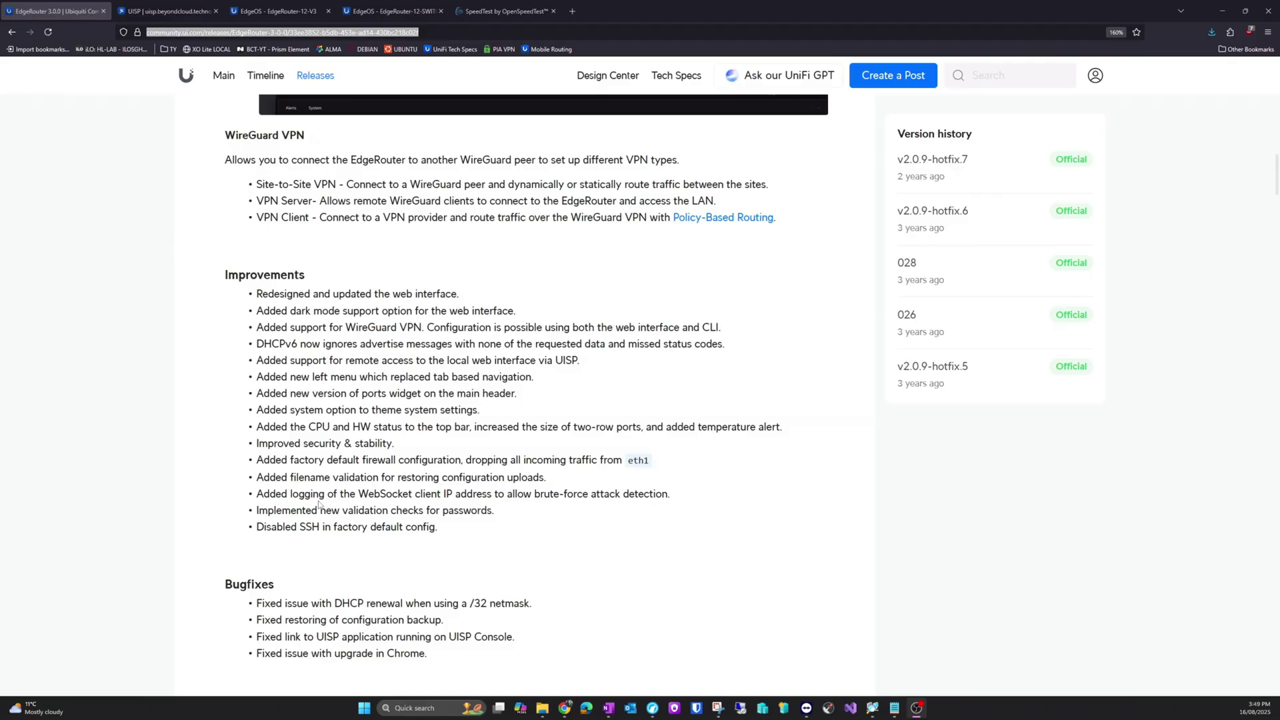
pyautogui.scroll(-3, 319, 504)
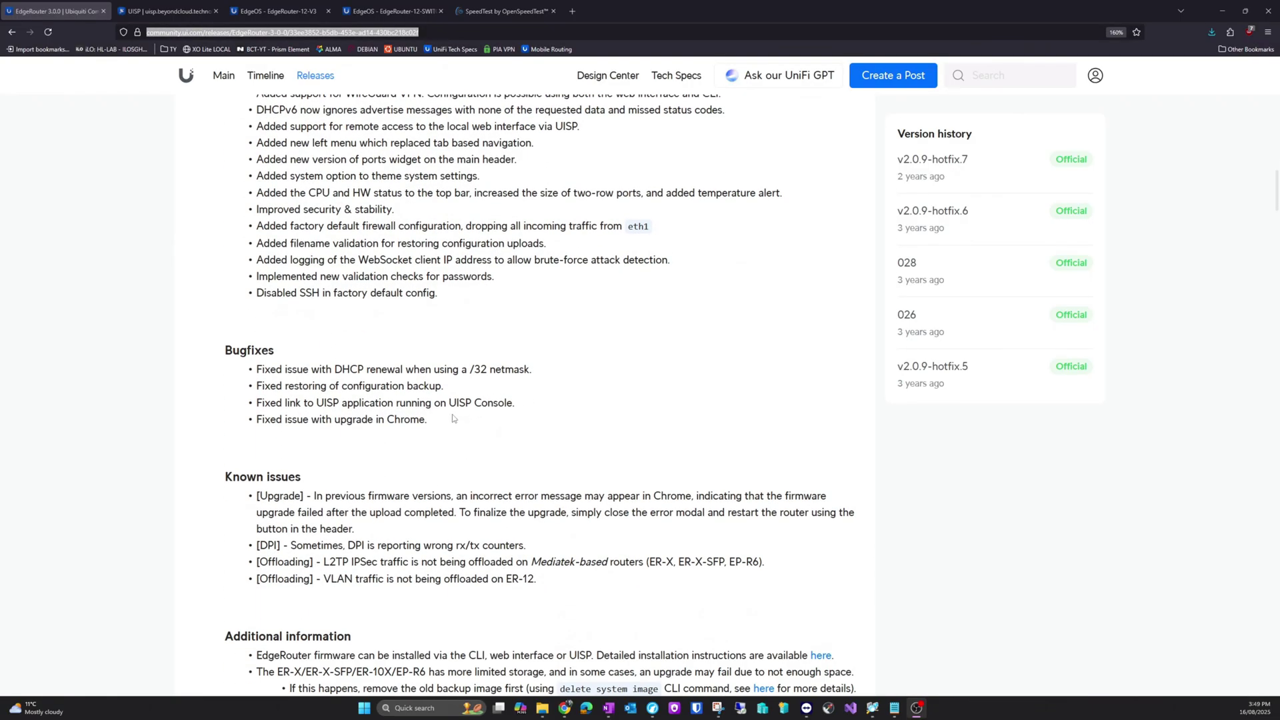
pyautogui.scroll(-4, 452, 418)
pyautogui.scroll(10, 385, 491)
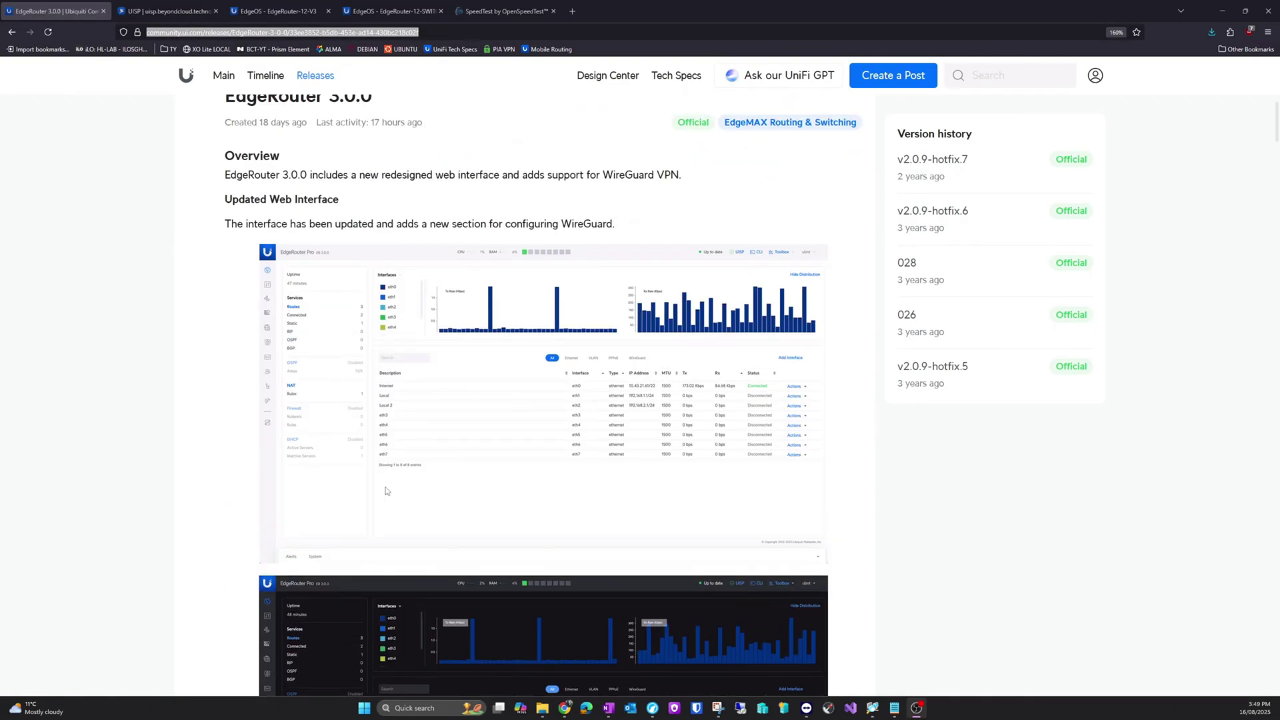
pyautogui.scroll(1, 385, 490)
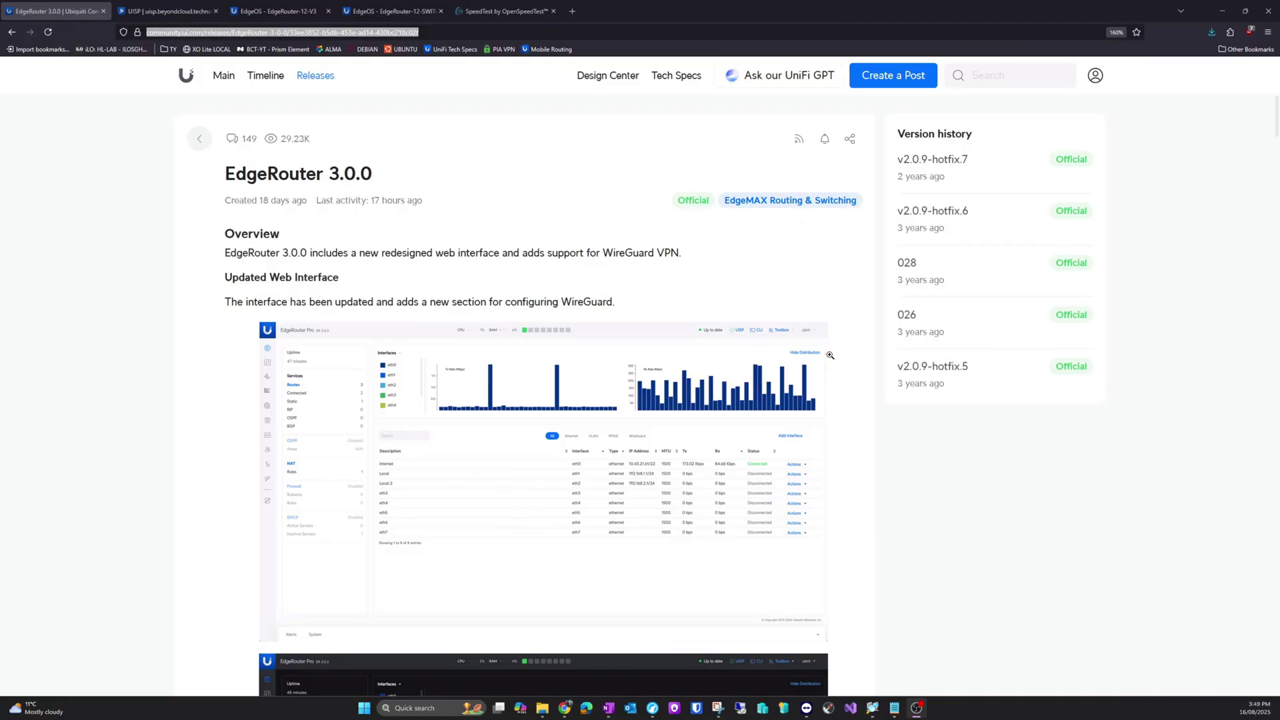
pyautogui.moveTo(680, 254); pyautogui.dragTo(605, 257)
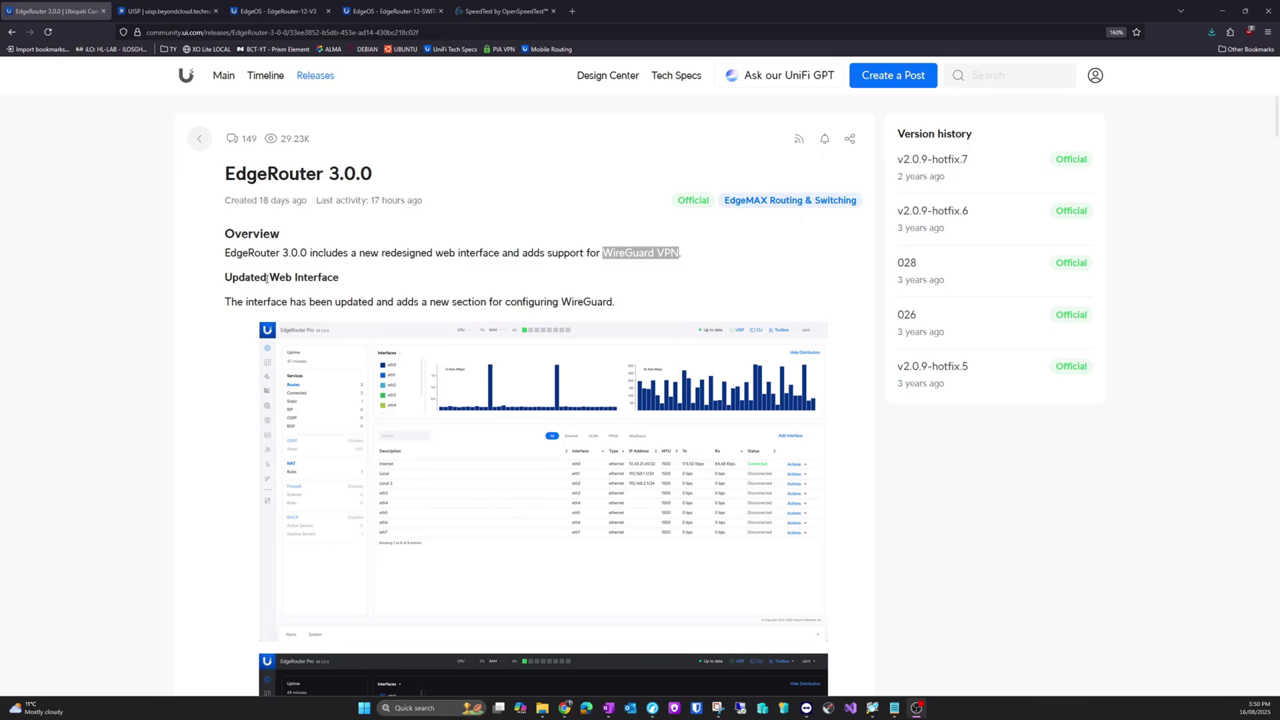
# - Look over the UISP device list and the EdgeRouter-12-V3 dashboard, then return to the release notes
pyautogui.click(171, 12)
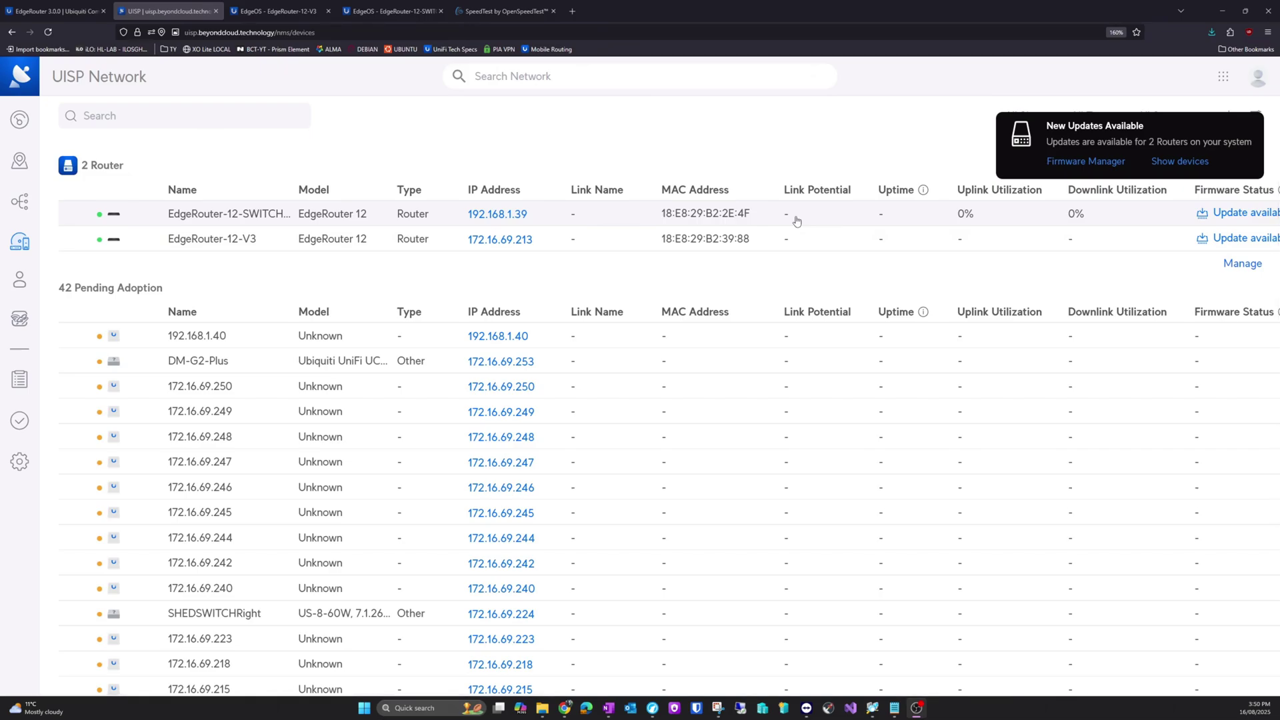
pyautogui.click(270, 11)
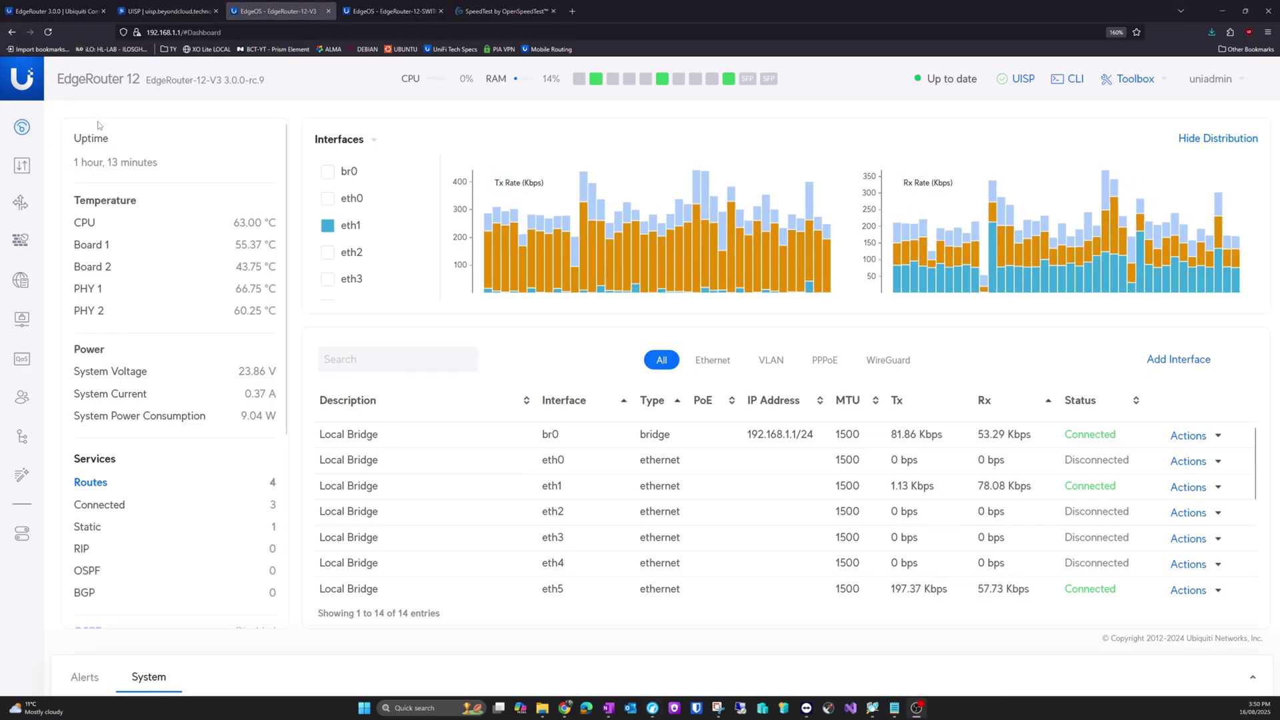
pyautogui.click(46, 6)
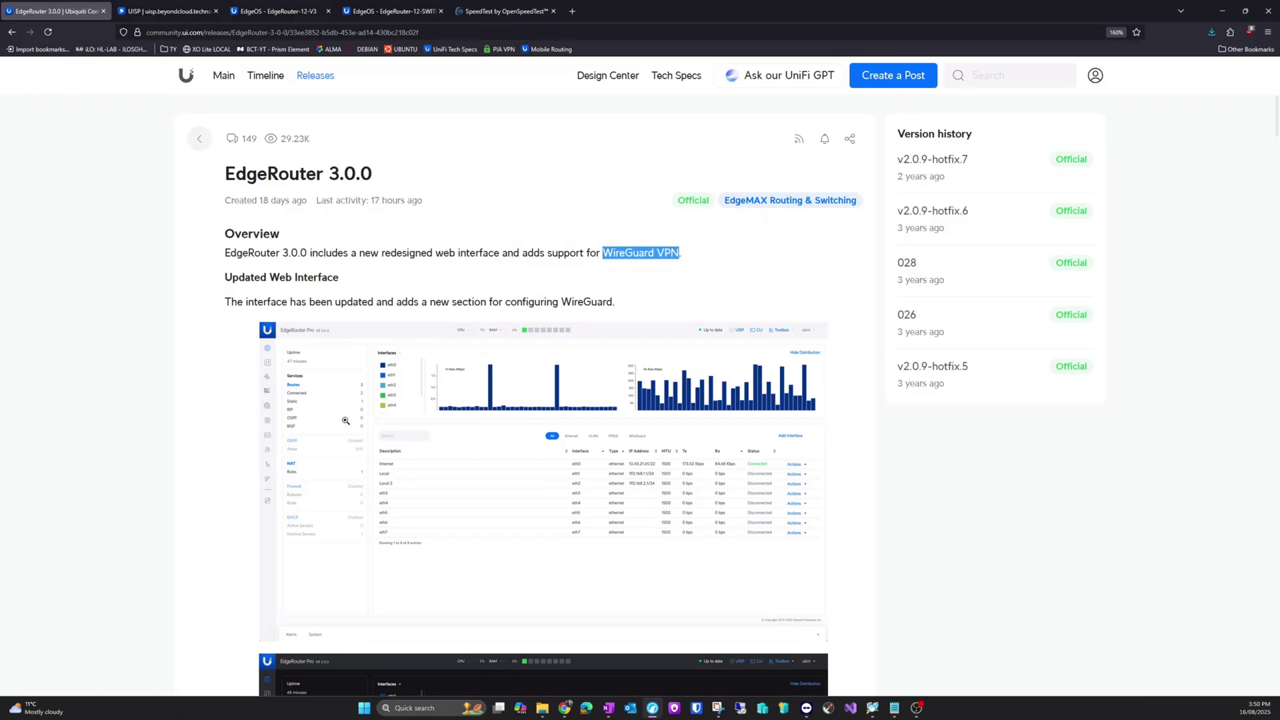
pyautogui.scroll(-15, 324, 415)
pyautogui.scroll(7, 324, 416)
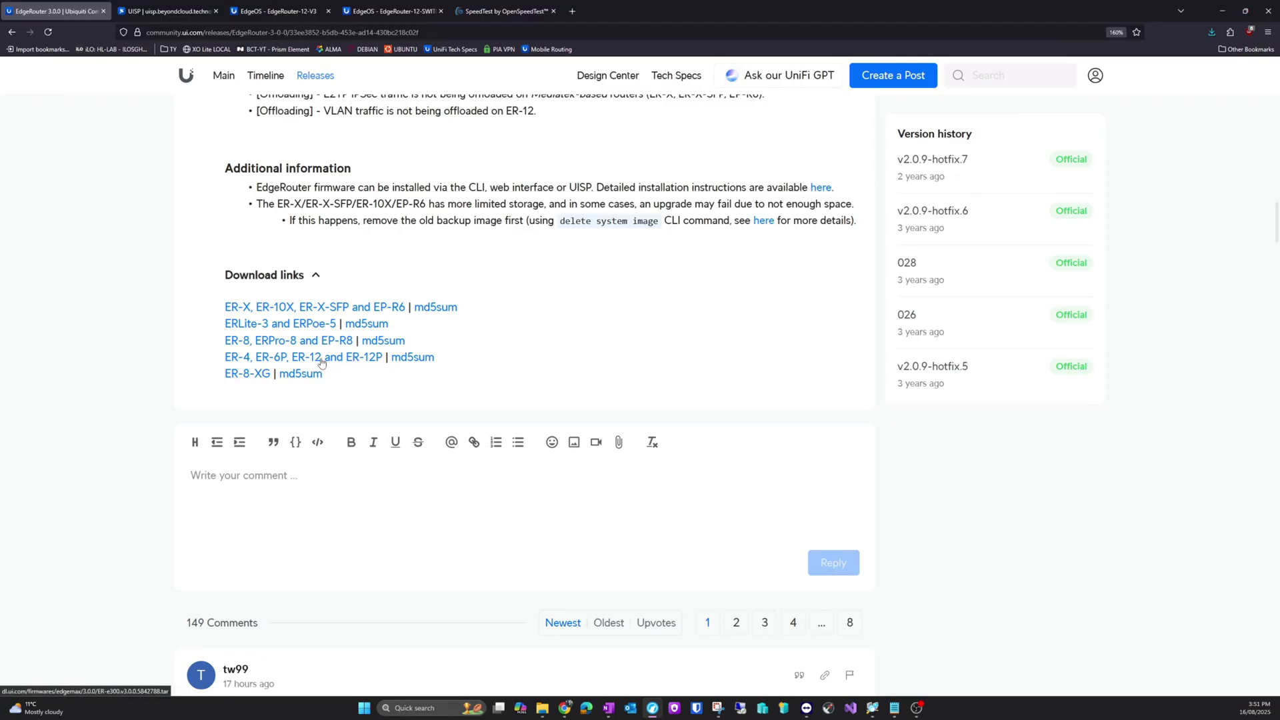
pyautogui.press('Home')
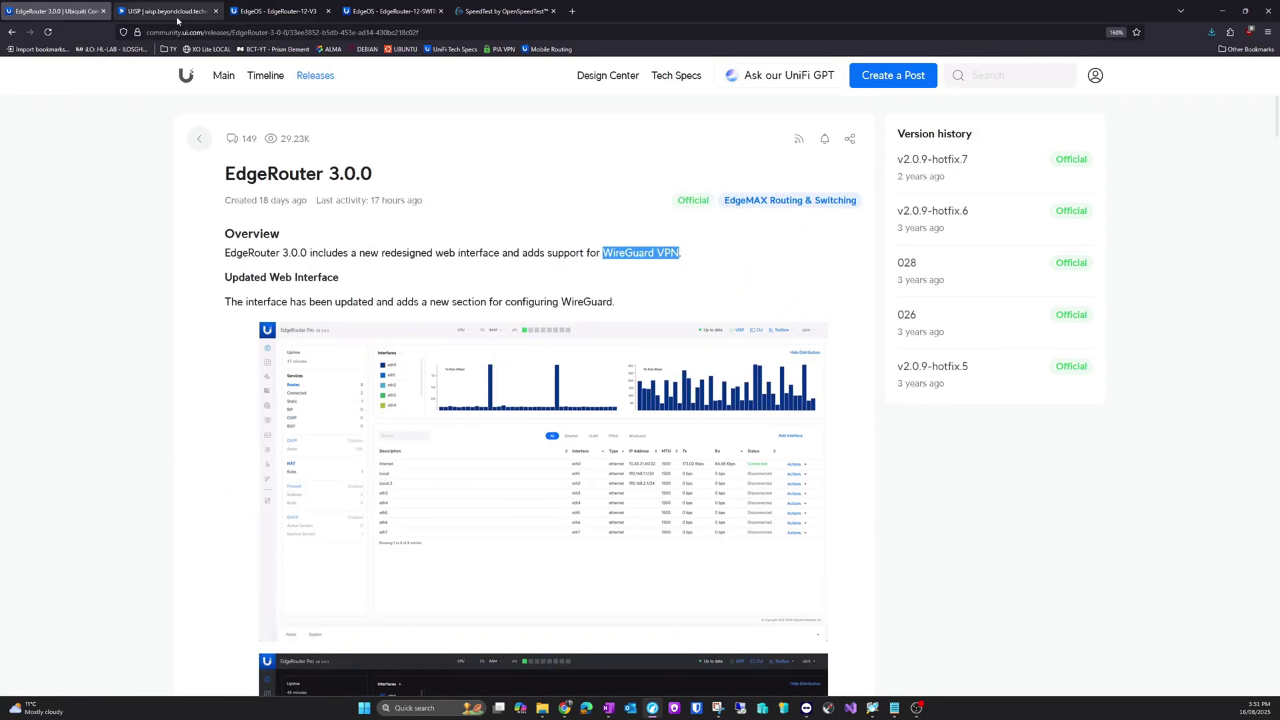
# - Bring up the EdgeRouter-12-V3 EdgeOS dashboard with its live traffic charts, by way of UISP
pyautogui.click(176, 13)
pyautogui.click(265, 13)
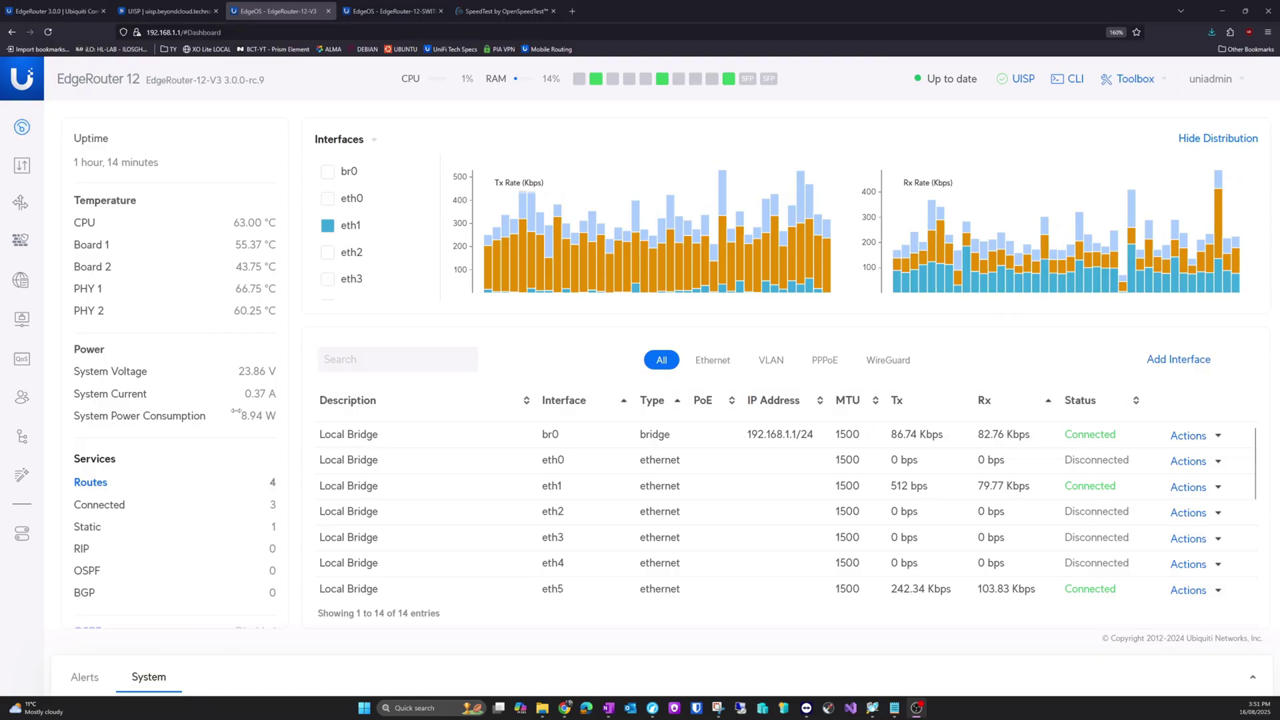
# - Upload the ER-e300.v3.0.0.5842788.tar firmware image from System Settings' Upload System Image
pyautogui.click(24, 539)
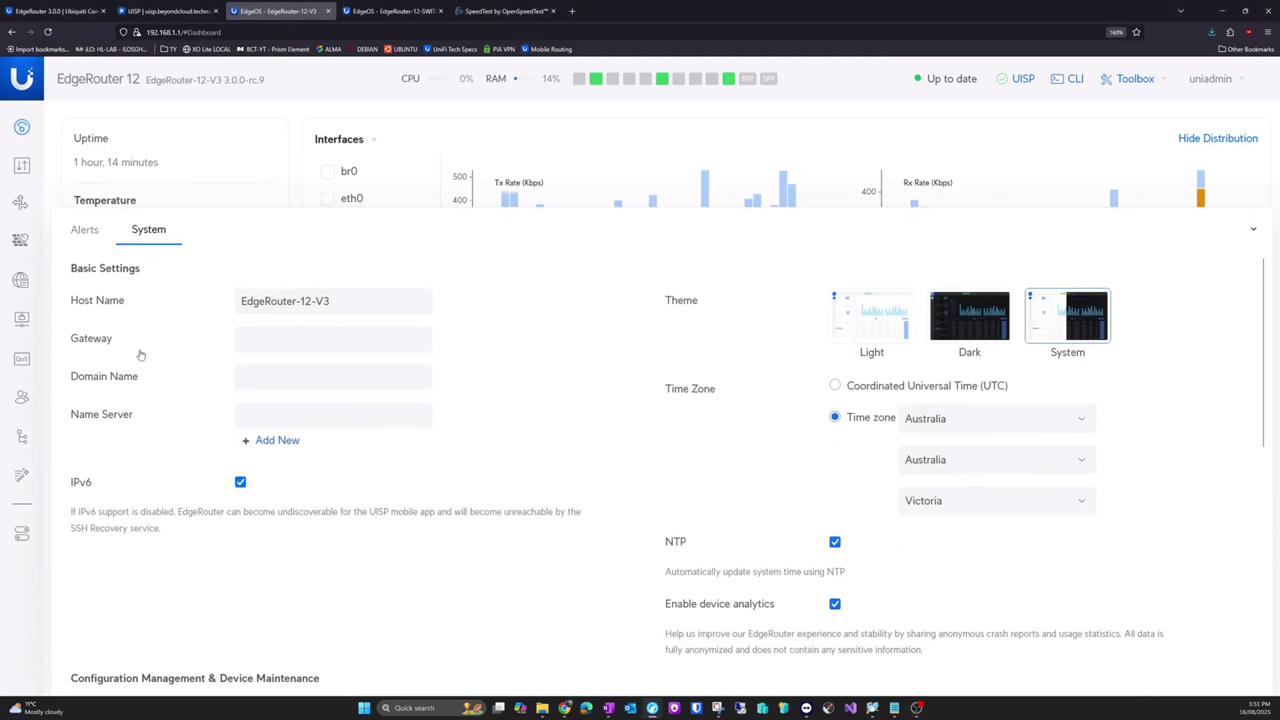
pyautogui.scroll(-8, 323, 511)
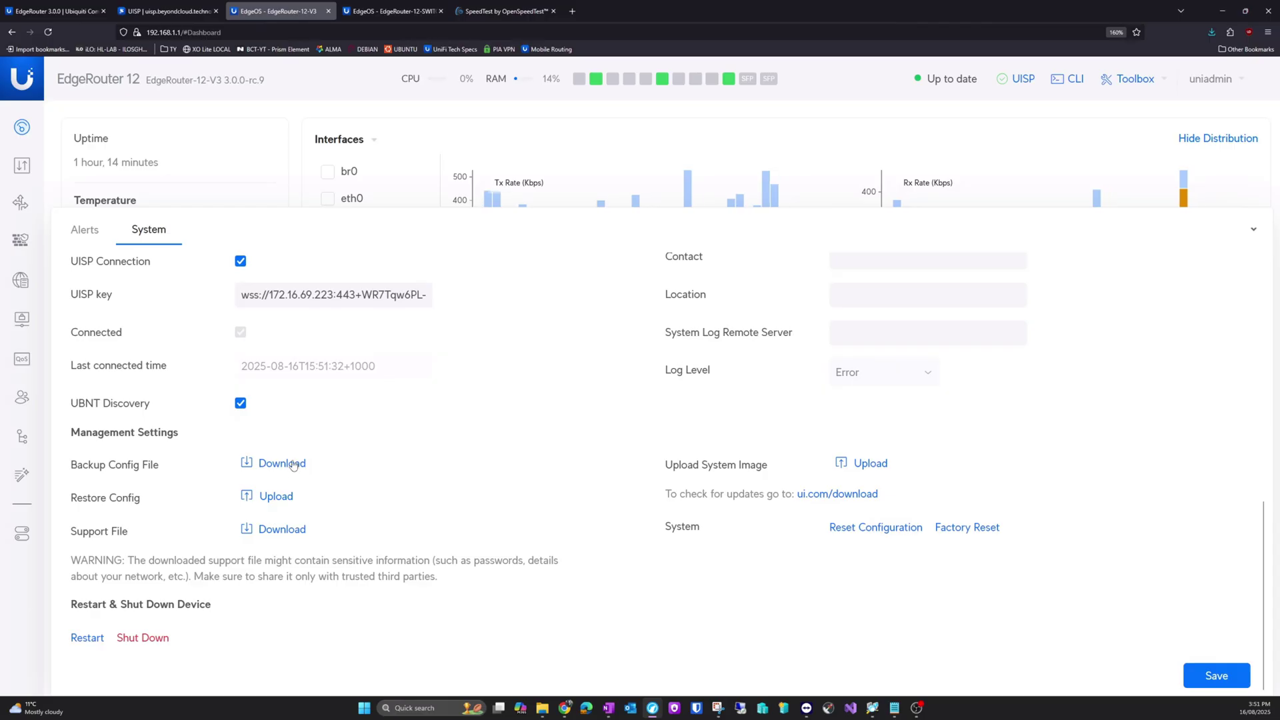
pyautogui.click(871, 465)
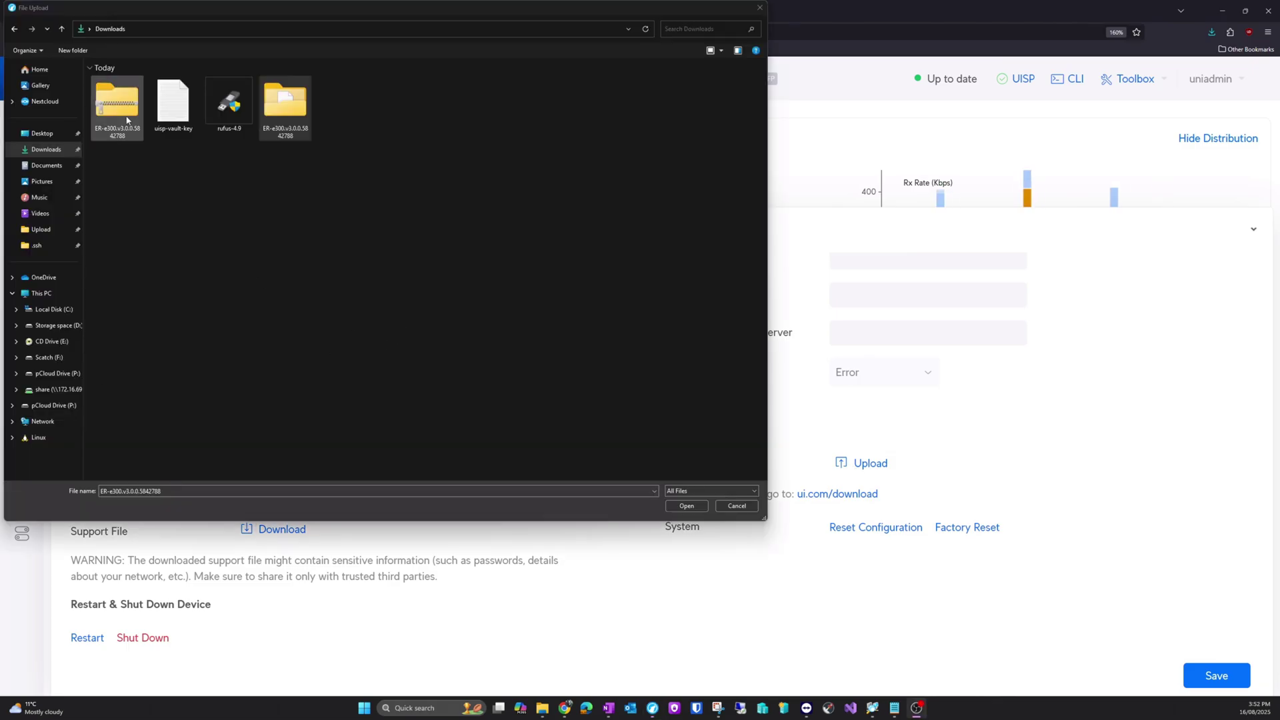
pyautogui.click(116, 106)
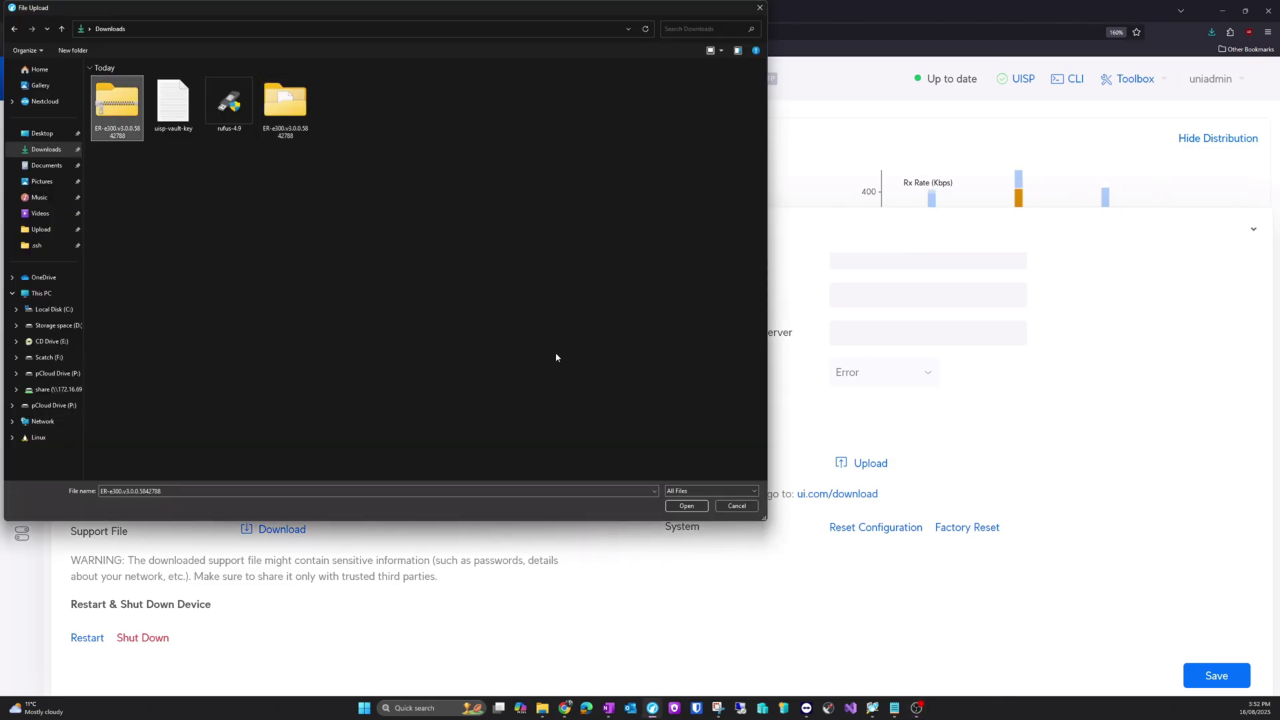
pyautogui.click(689, 510)
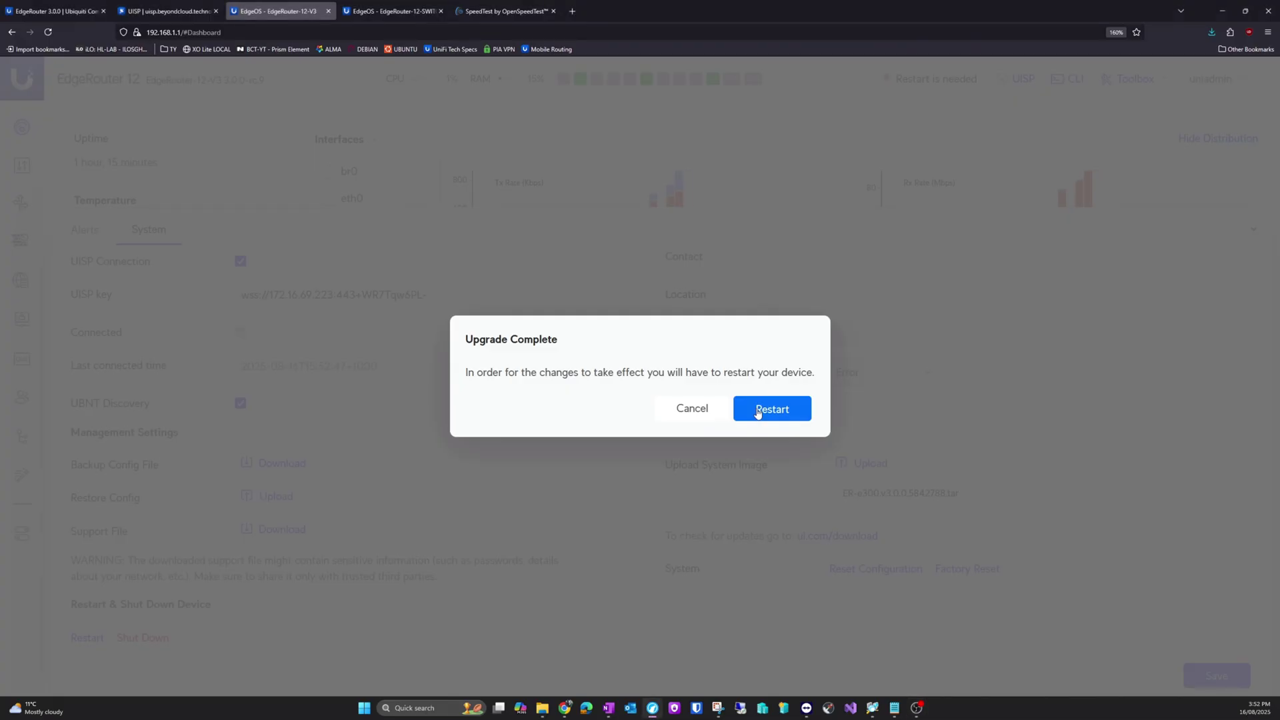
# - Restart the router to apply the 3.0.0 firmware, then go back to the release notes
pyautogui.click(793, 412)
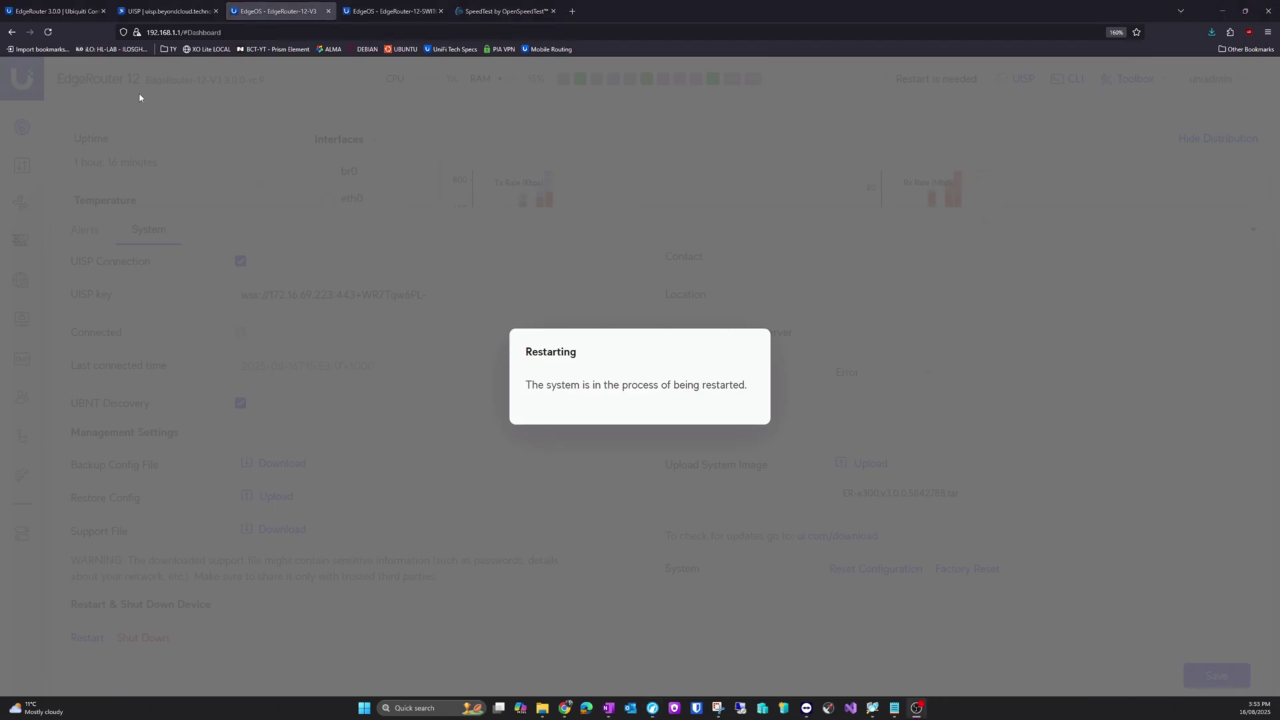
pyautogui.click(66, 11)
# - Highlight the Additional information note on ER-X, ER-X-SFP, ER-10X and EP-R6 limited storage
pyautogui.scroll(-10, 240, 371)
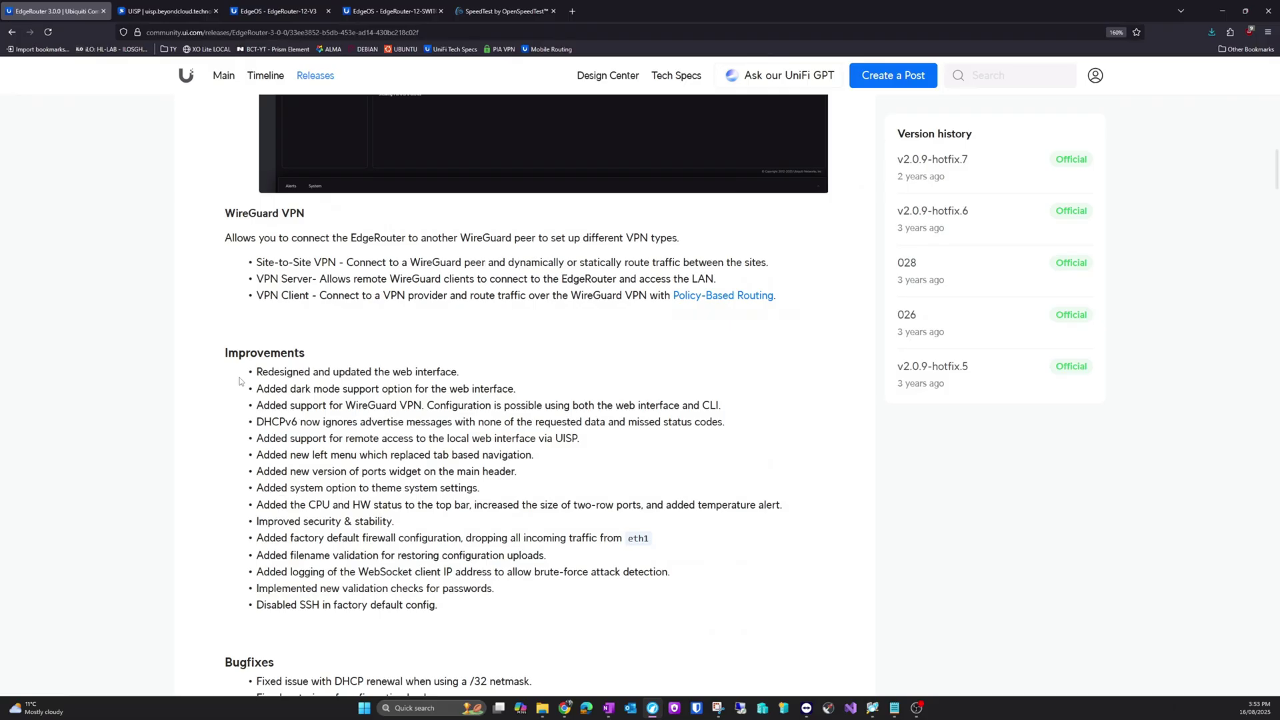
pyautogui.scroll(-3, 282, 499)
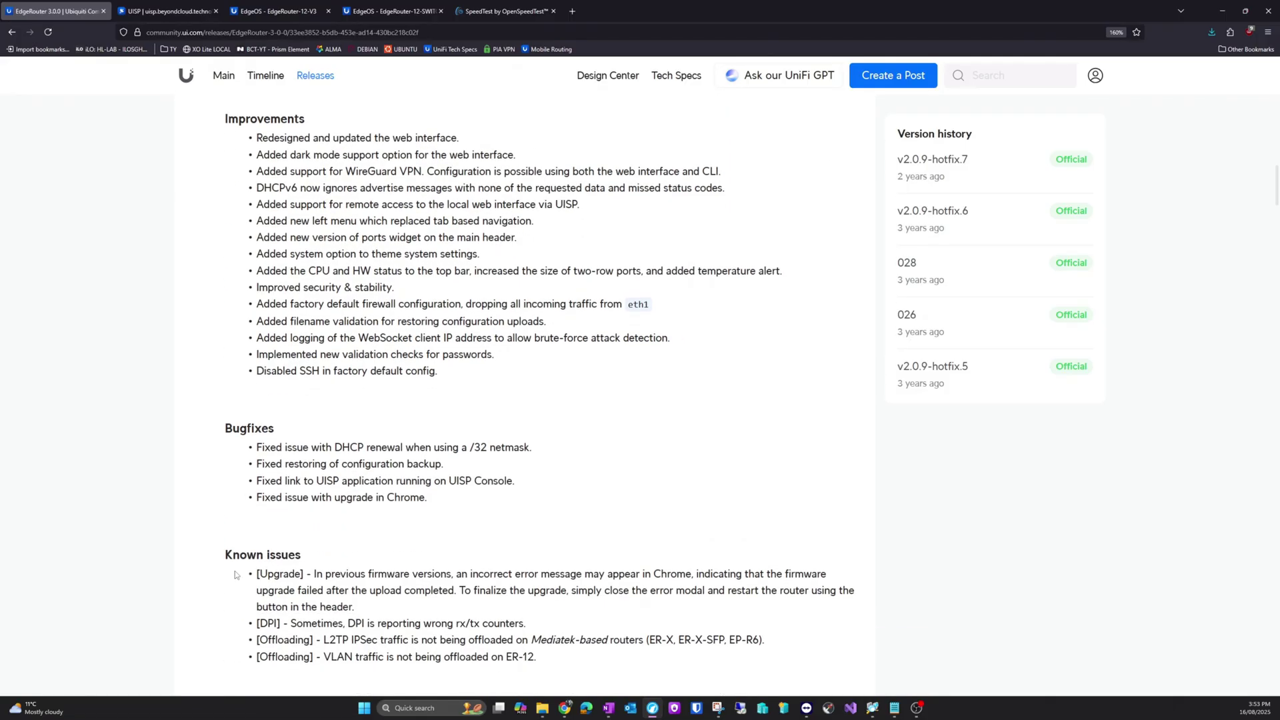
pyautogui.scroll(-4, 392, 432)
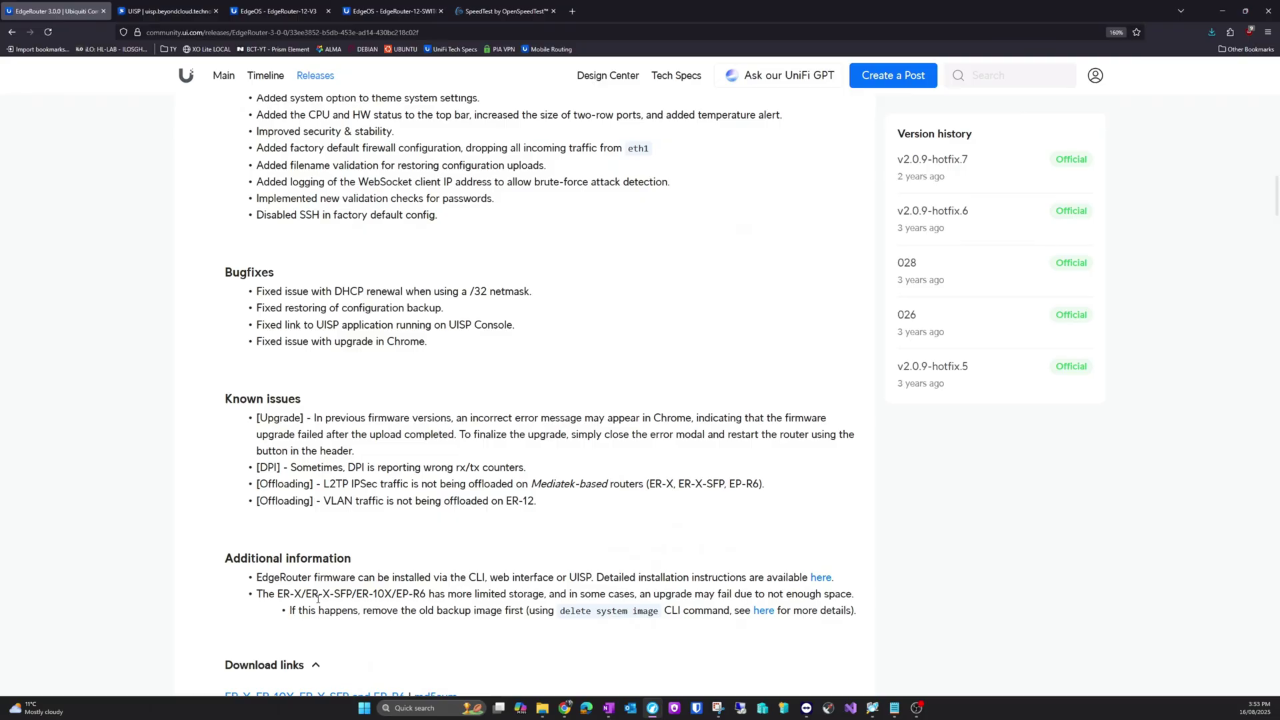
pyautogui.moveTo(280, 594); pyautogui.dragTo(859, 616)
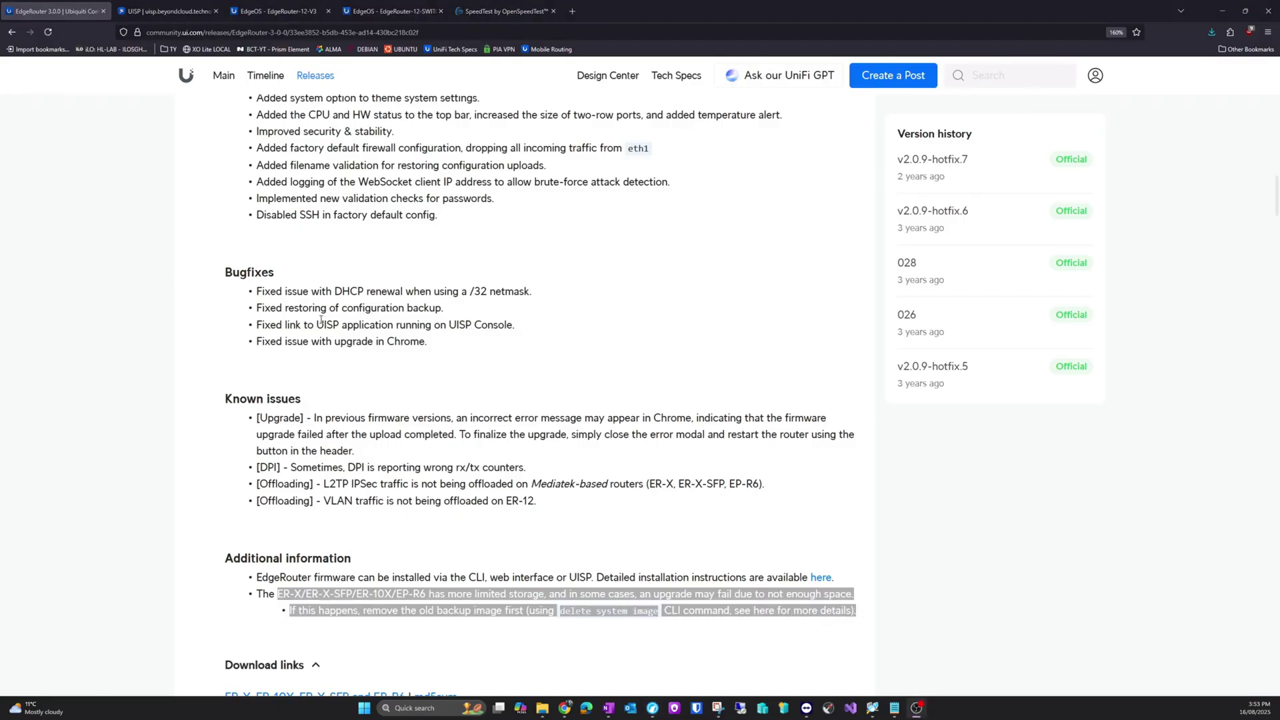
# - Check that the restarted EdgeRouter-12-V3 is back online running firmware 3.0.0
pyautogui.click(170, 11)
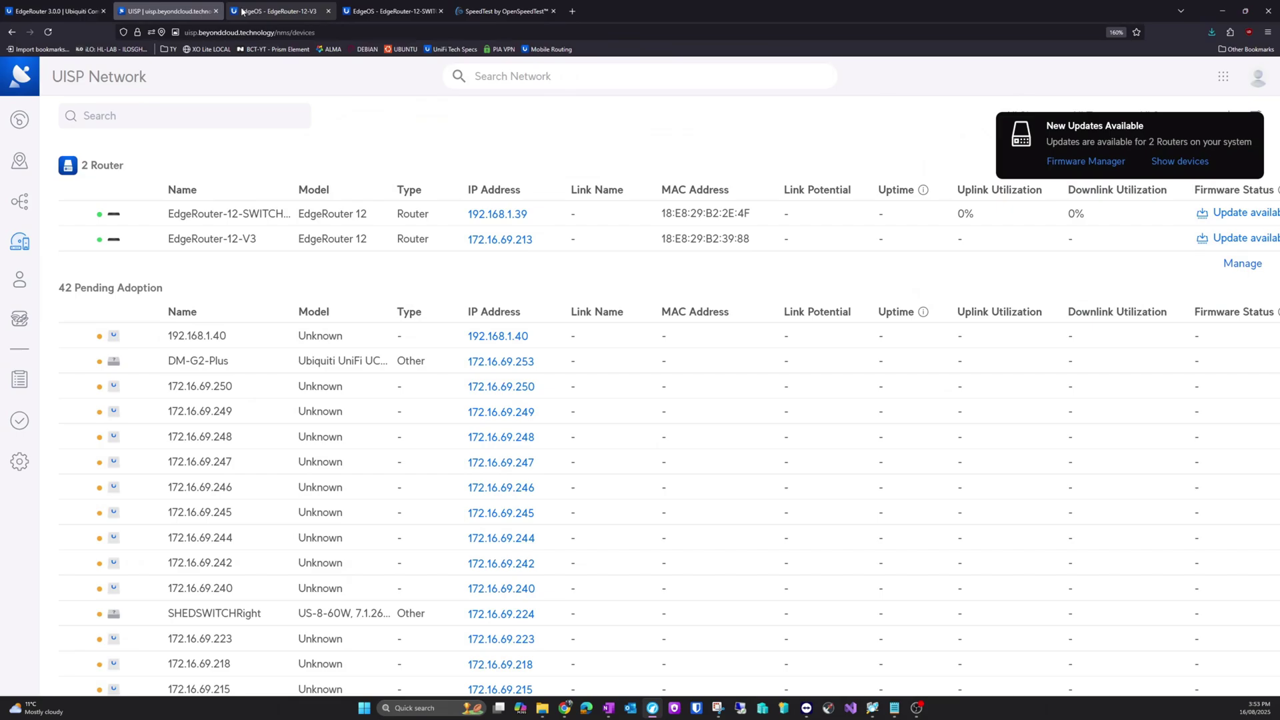
pyautogui.click(259, 12)
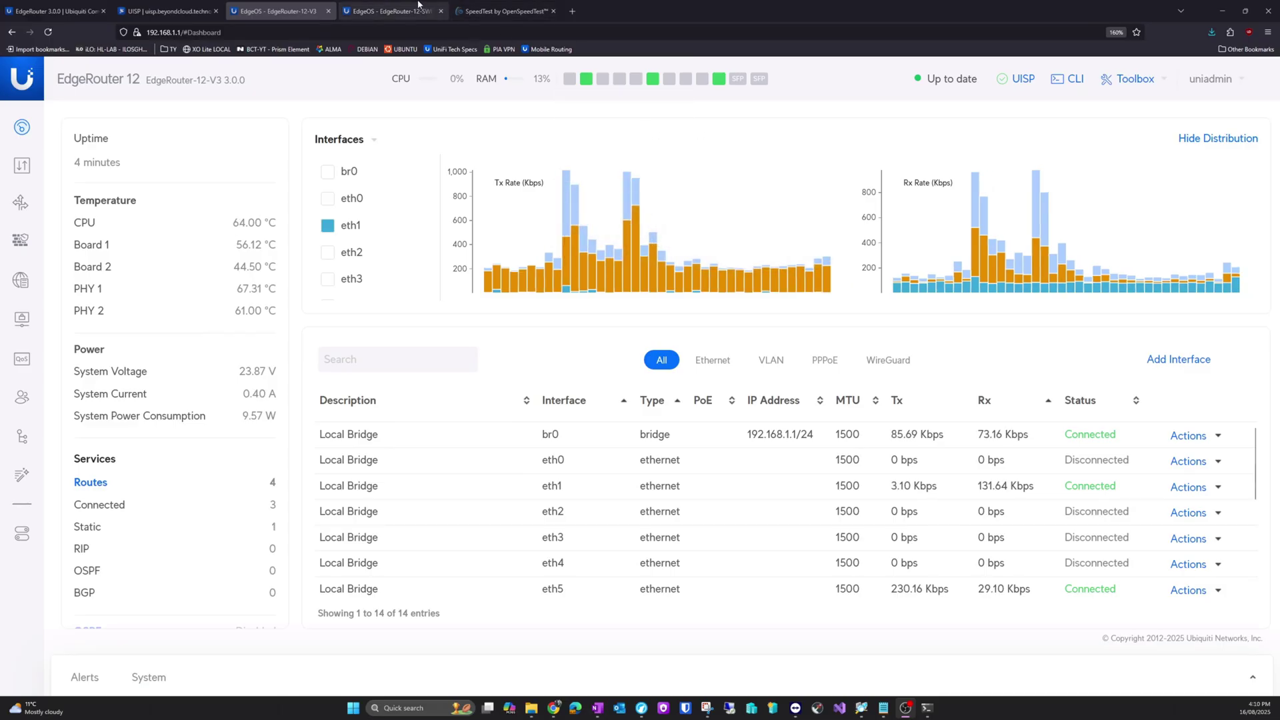
pyautogui.click(401, 8)
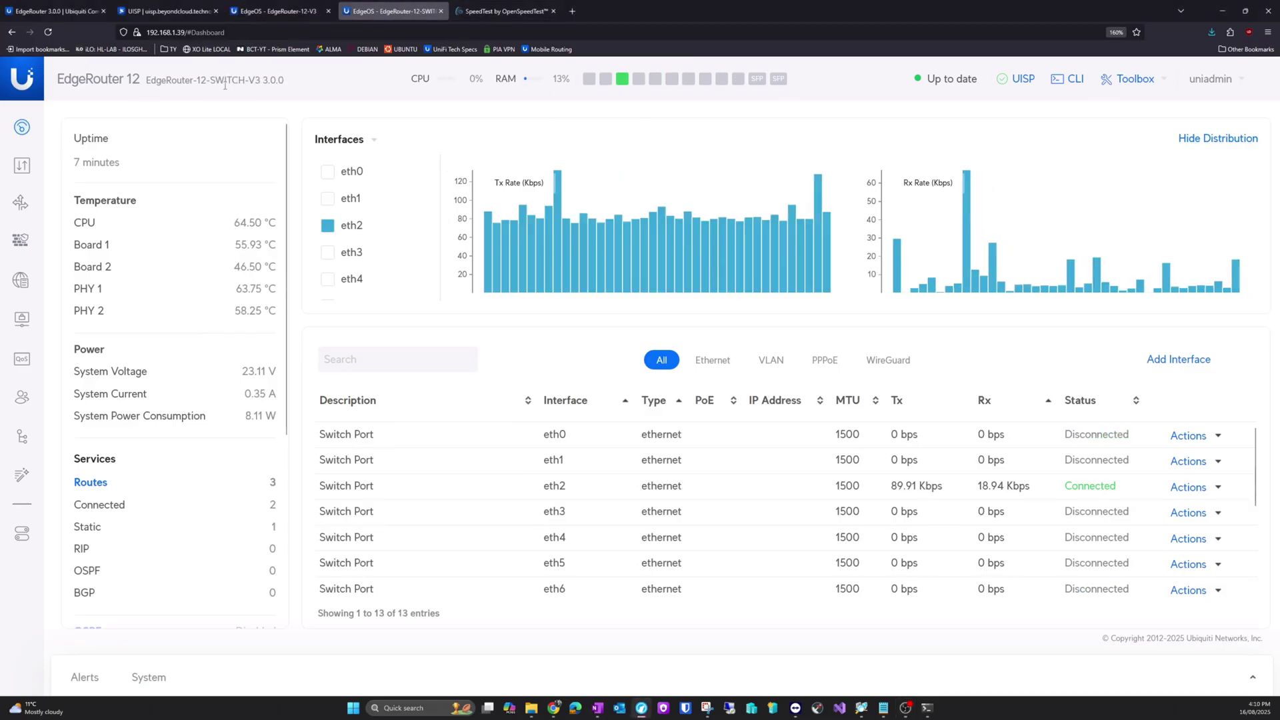
pyautogui.moveTo(245, 84)
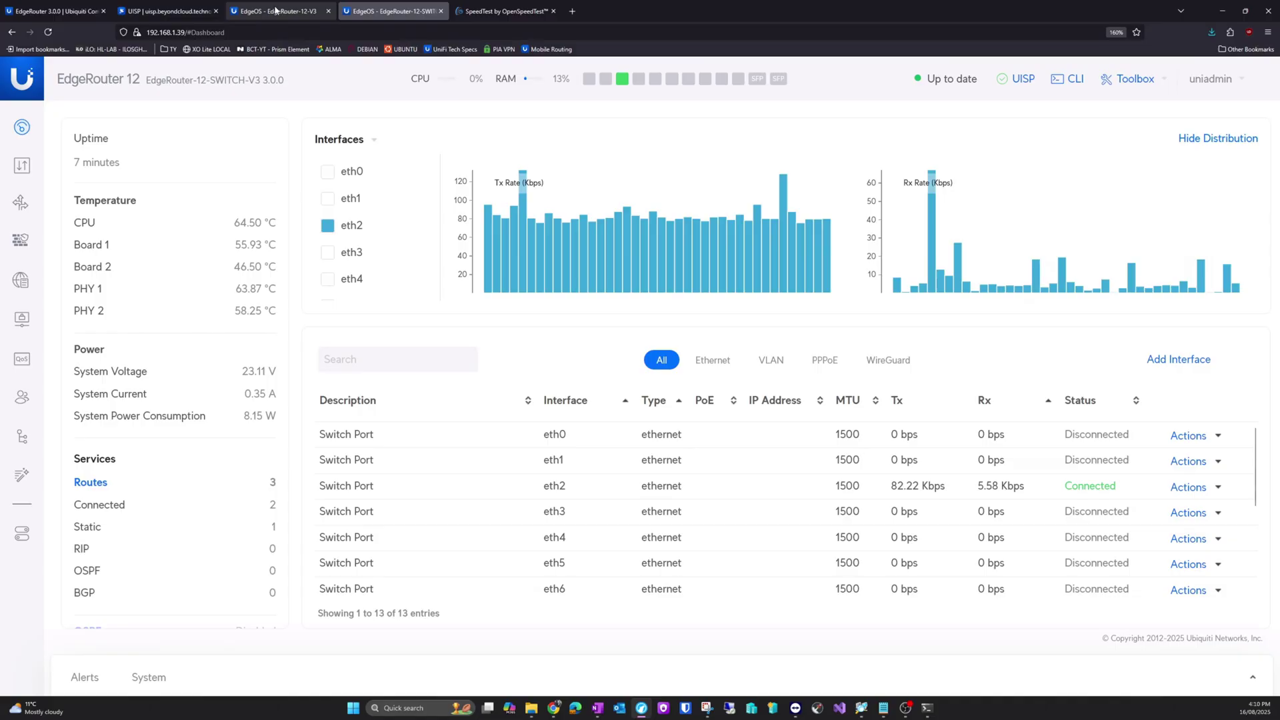
pyautogui.click(275, 9)
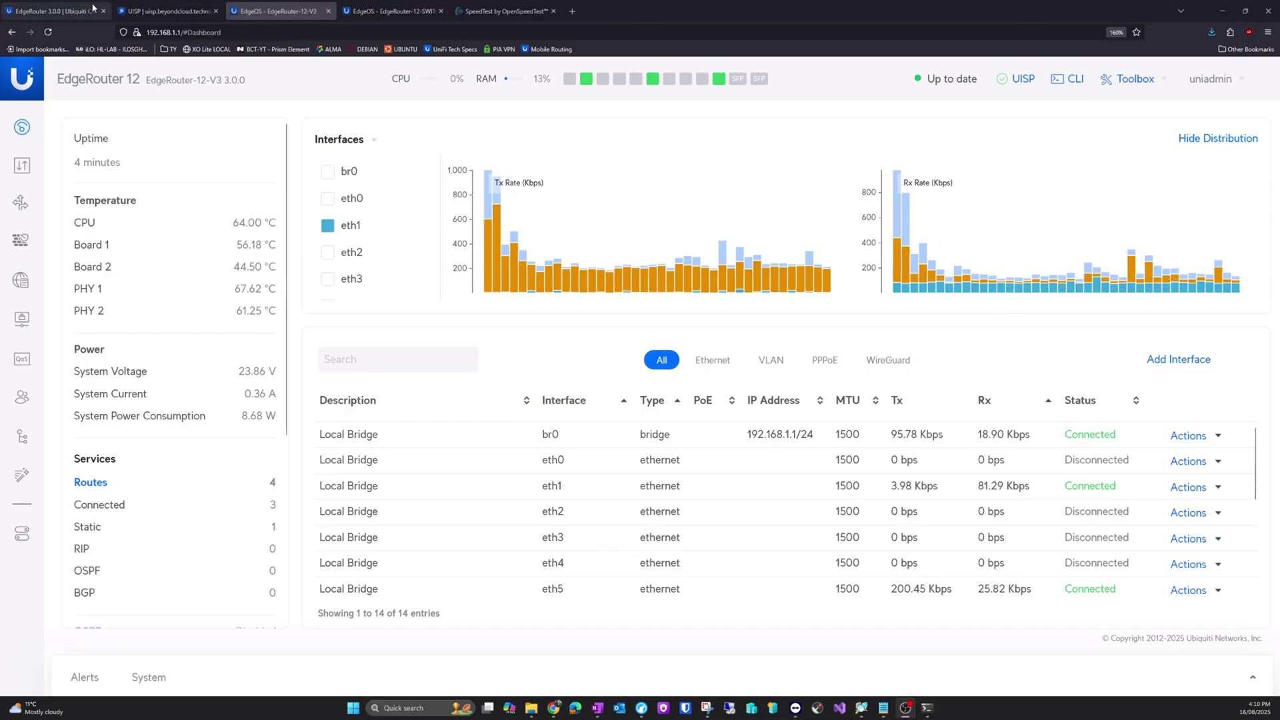
# - Skim the release notes again, then return to the EdgeRouter-12-V3 dashboard through UISP
pyautogui.click(53, 11)
pyautogui.scroll(5, 345, 385)
pyautogui.scroll(1, 345, 385)
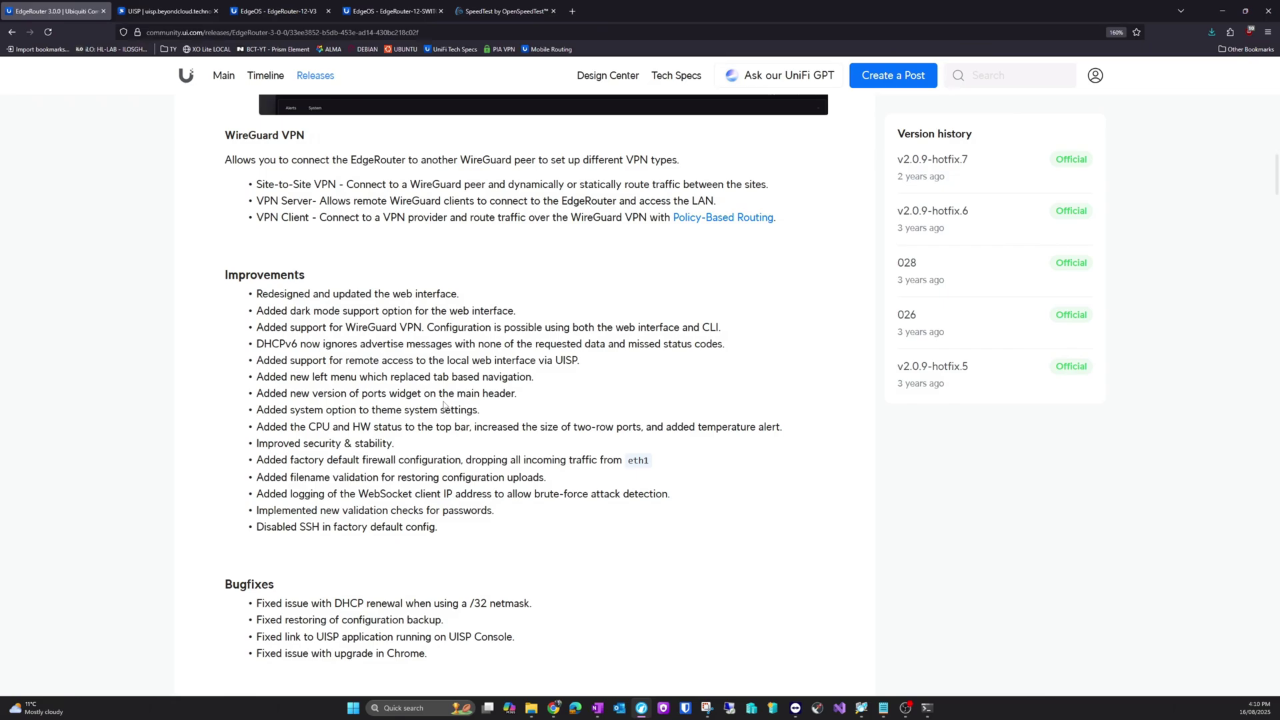
pyautogui.scroll(-5, 444, 405)
pyautogui.scroll(5, 433, 415)
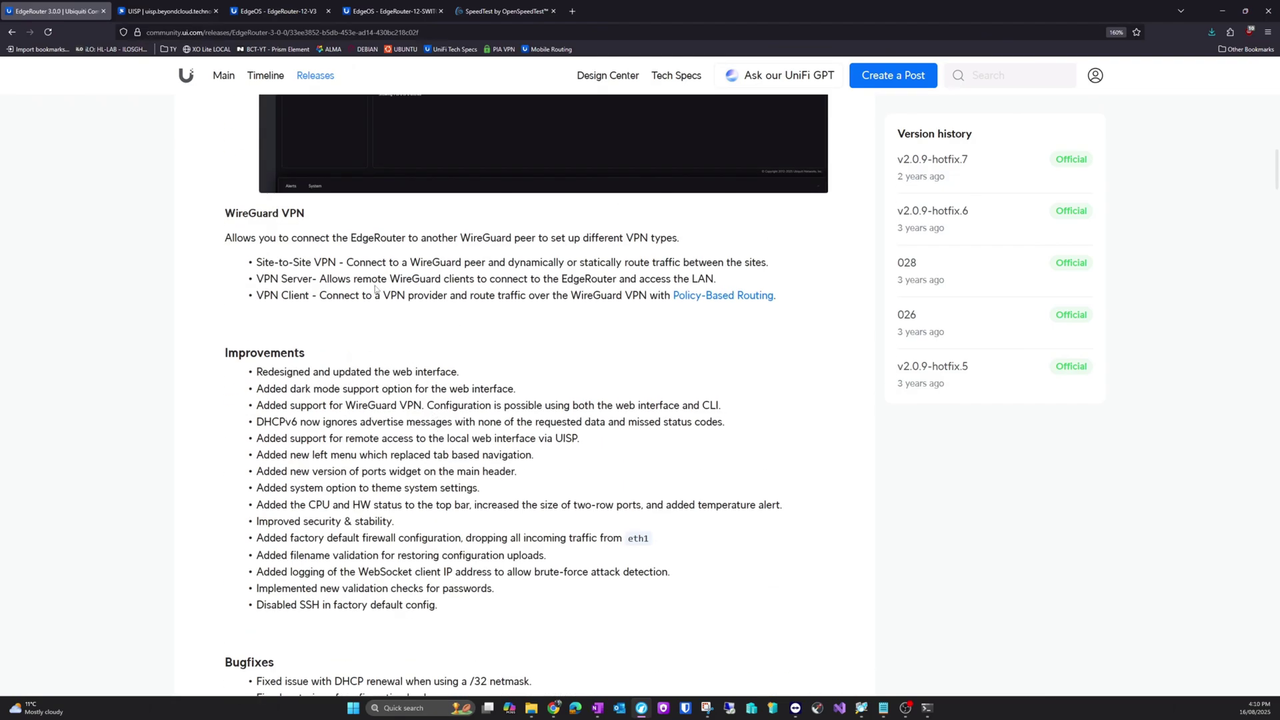
pyautogui.click(166, 11)
pyautogui.click(280, 10)
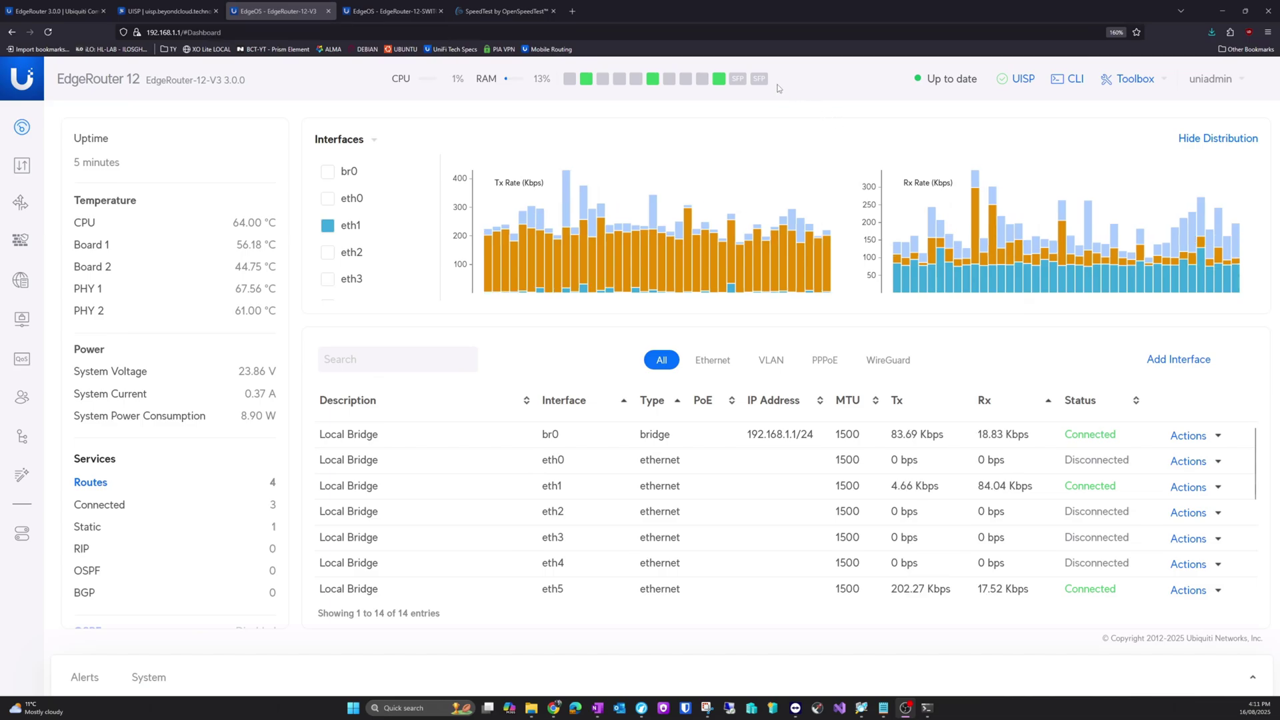
# - Show Traffic Analysis with top hosts 192.168.1.40 and 192.168.1.39 at 13.51 Mbytes total
pyautogui.moveTo(723, 80)
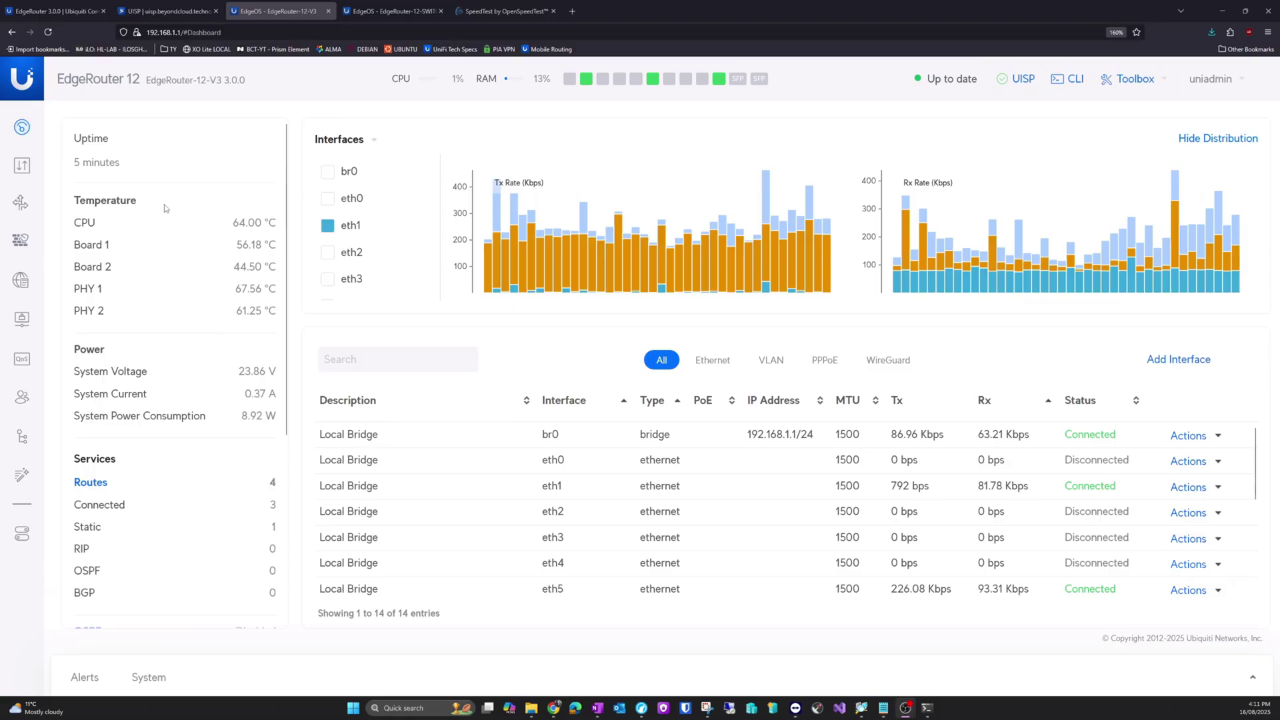
pyautogui.click(24, 173)
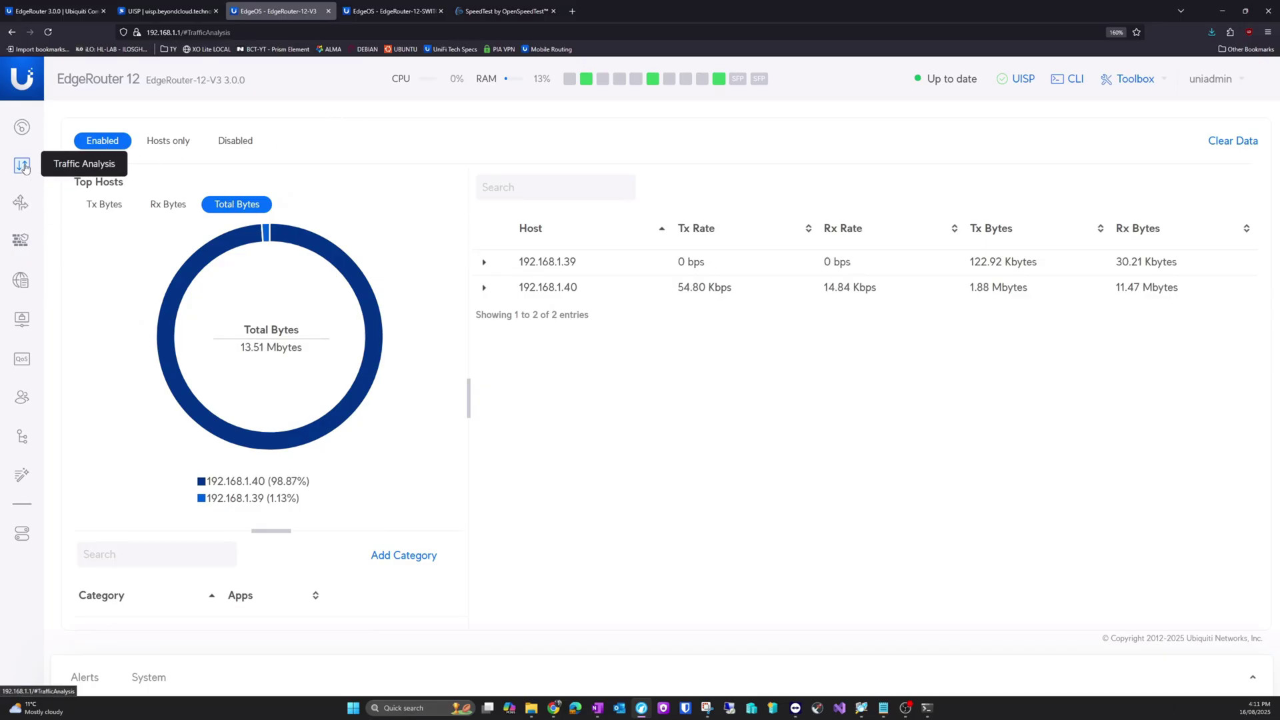
# - Scroll back through the release notes, then switch to the UISP device list with 43 pending adoption
pyautogui.click(54, 11)
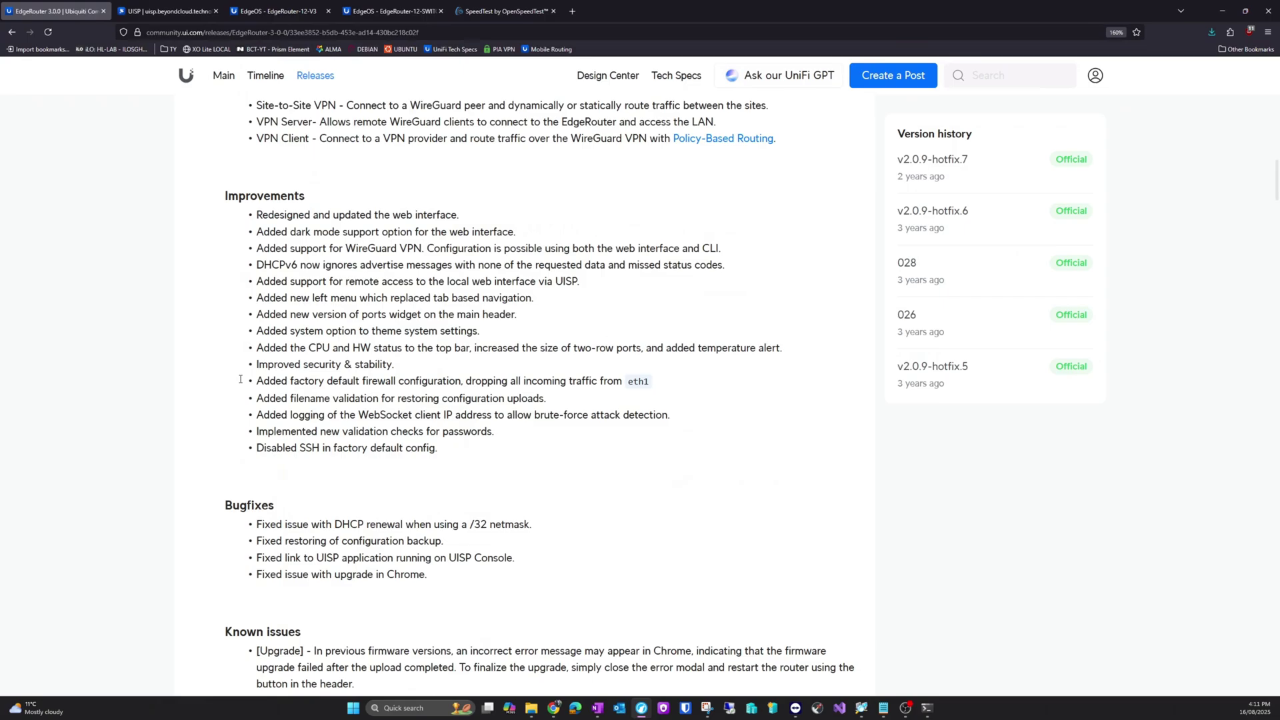
pyautogui.scroll(-3, 240, 379)
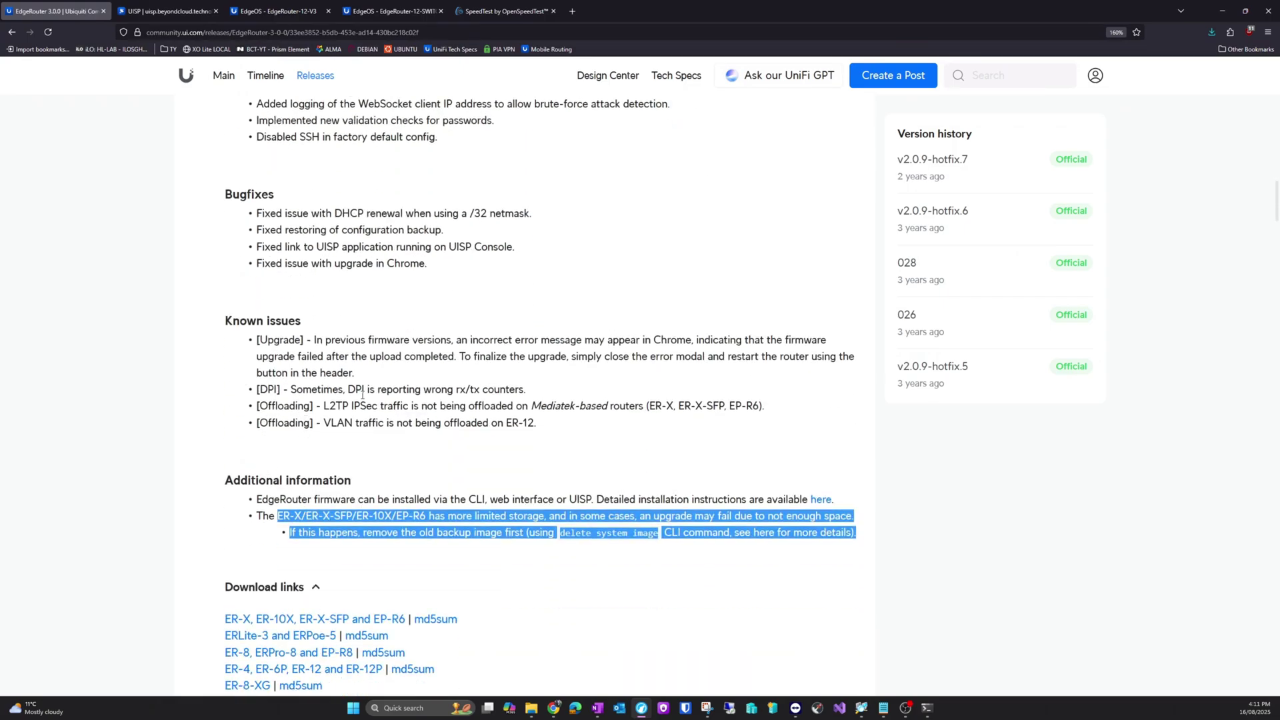
pyautogui.scroll(2, 466, 466)
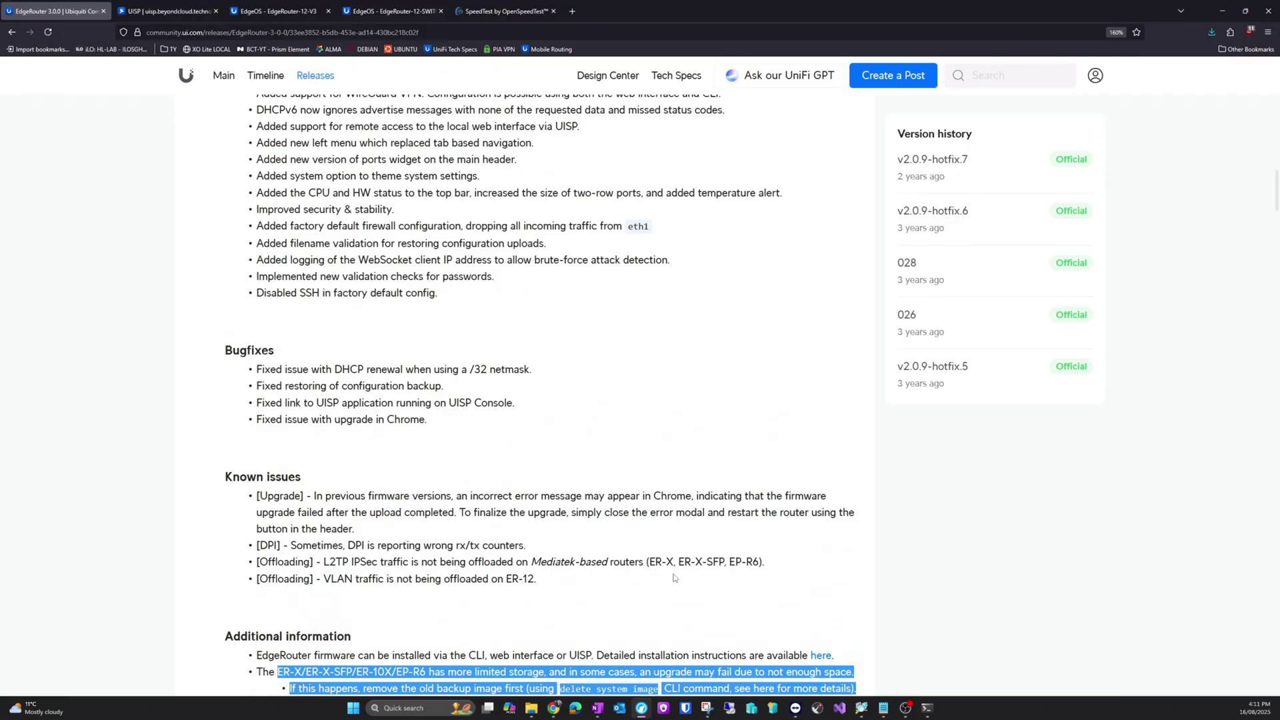
pyautogui.scroll(2, 391, 393)
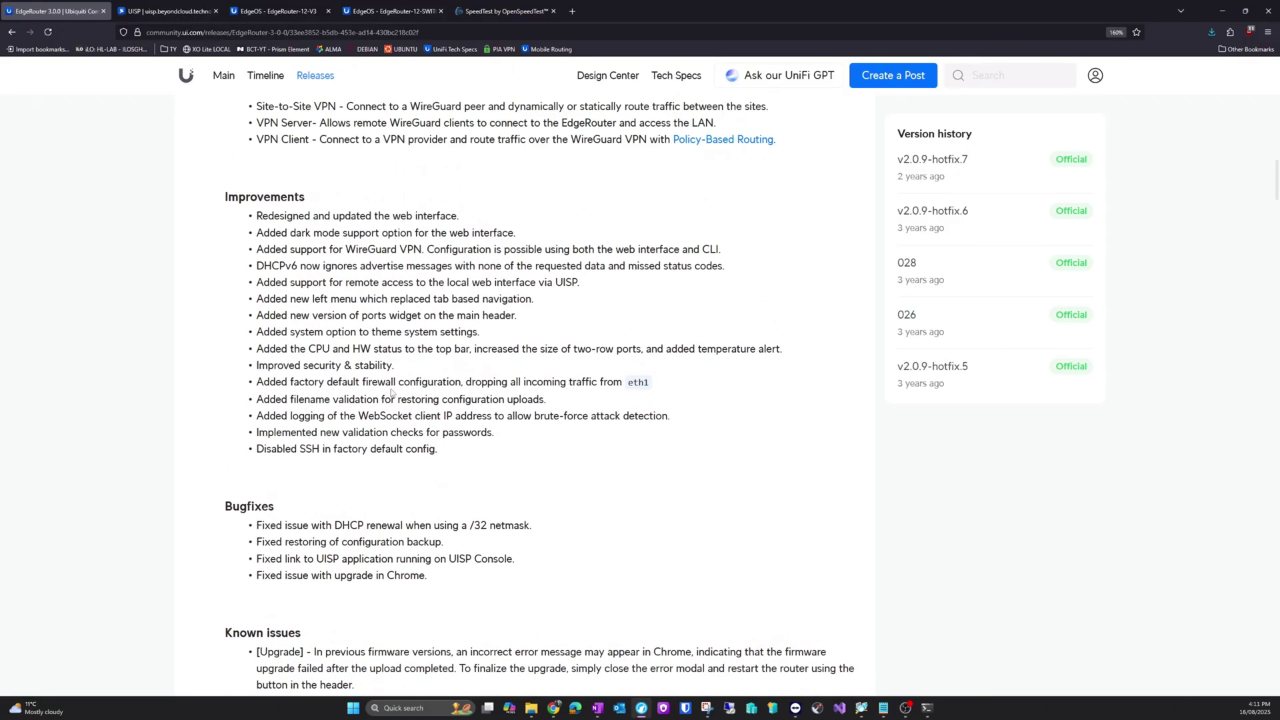
pyautogui.scroll(3, 392, 393)
pyautogui.click(183, 13)
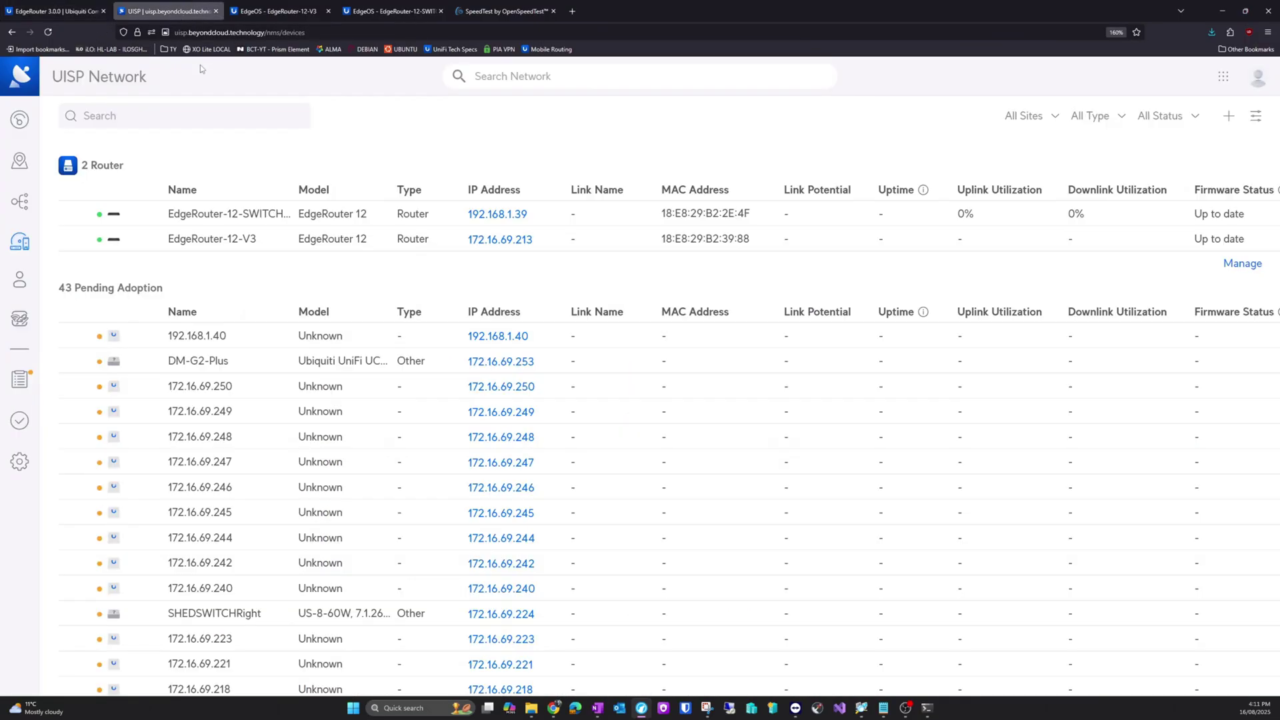
# - Return to the EdgeRouter-12-V3 Traffic Analysis page, now totalling 13.69 Mbytes
pyautogui.click(273, 11)
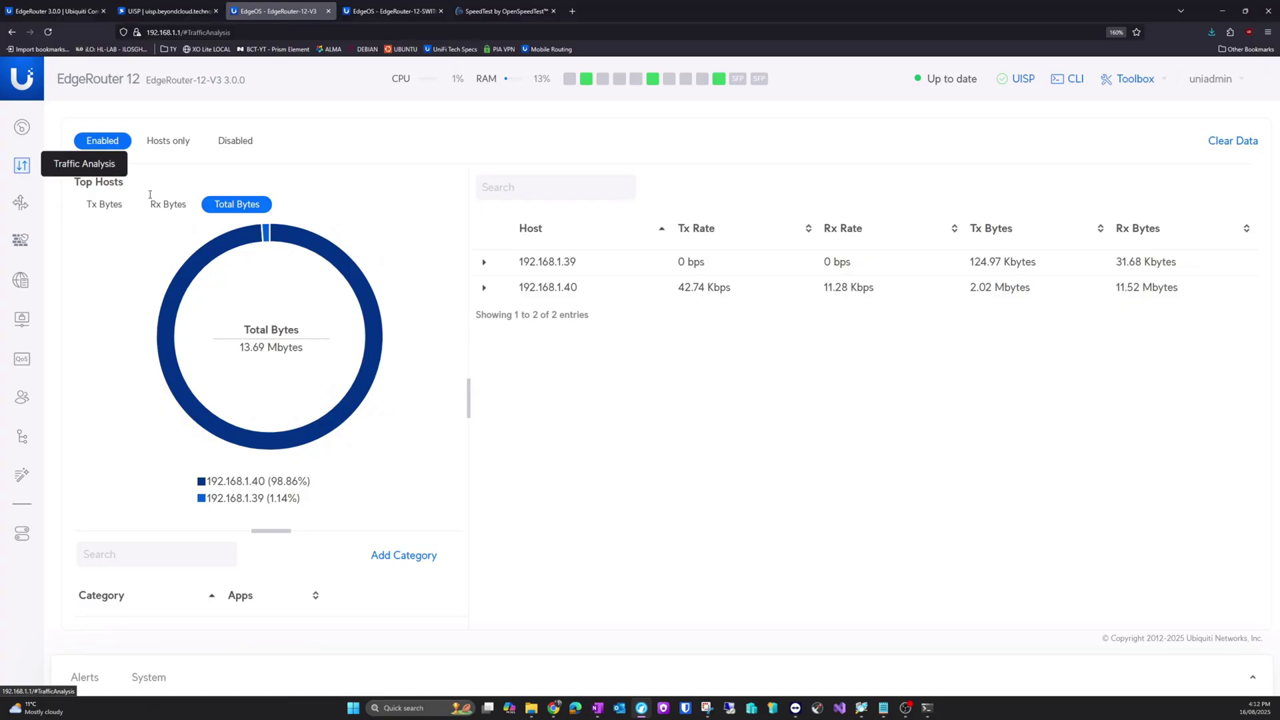
# - Expand and then collapse the top-apps rows for hosts 192.168.1.40 and 192.168.1.39
pyautogui.click(485, 290)
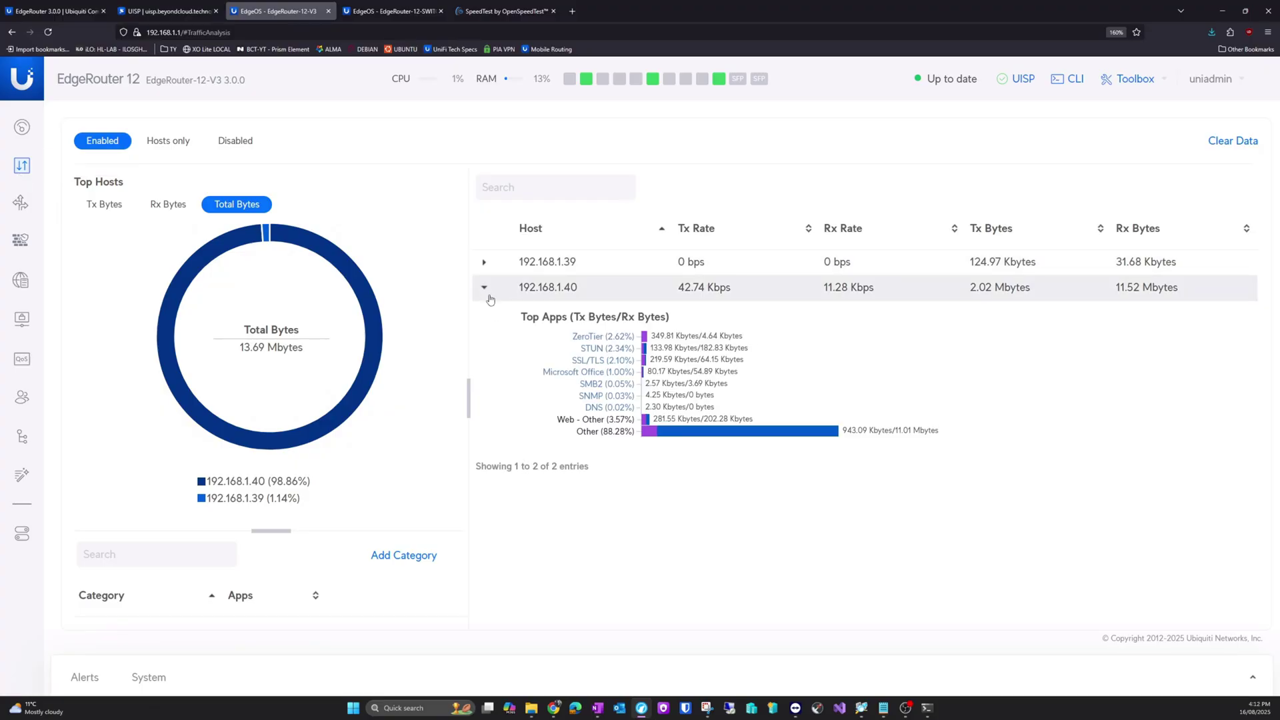
pyautogui.click(484, 262)
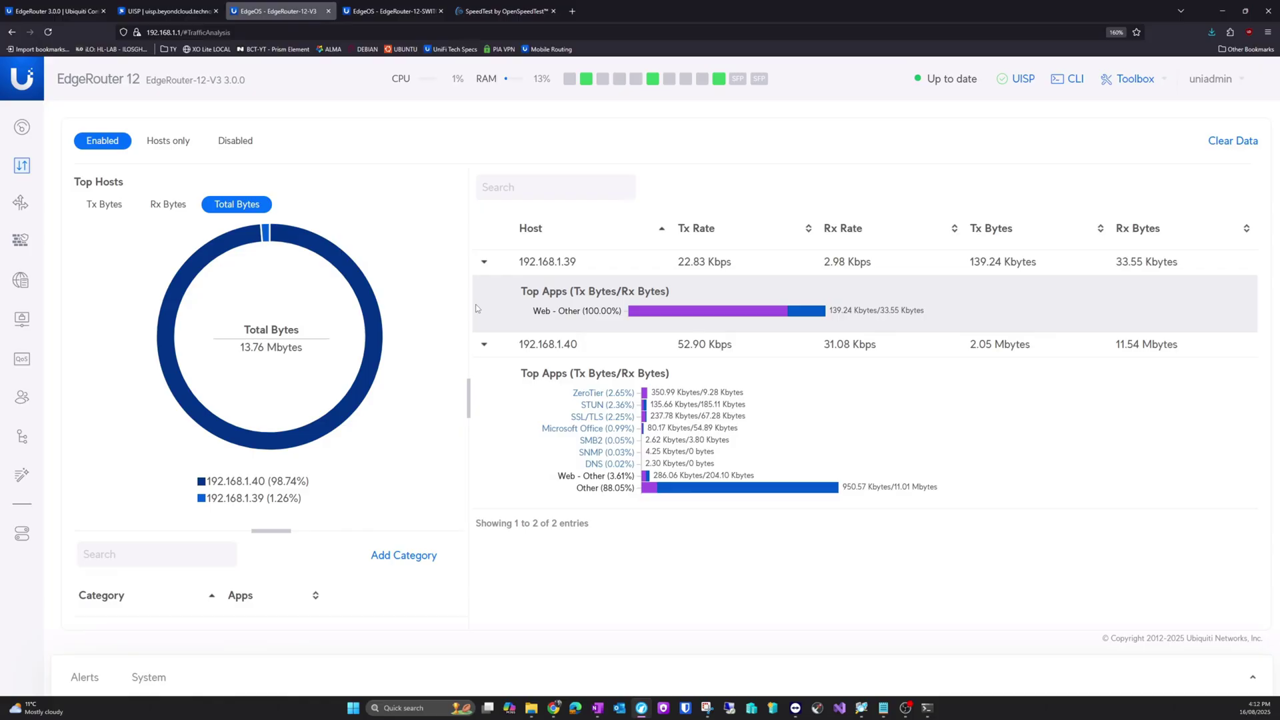
pyautogui.click(484, 262)
pyautogui.click(485, 287)
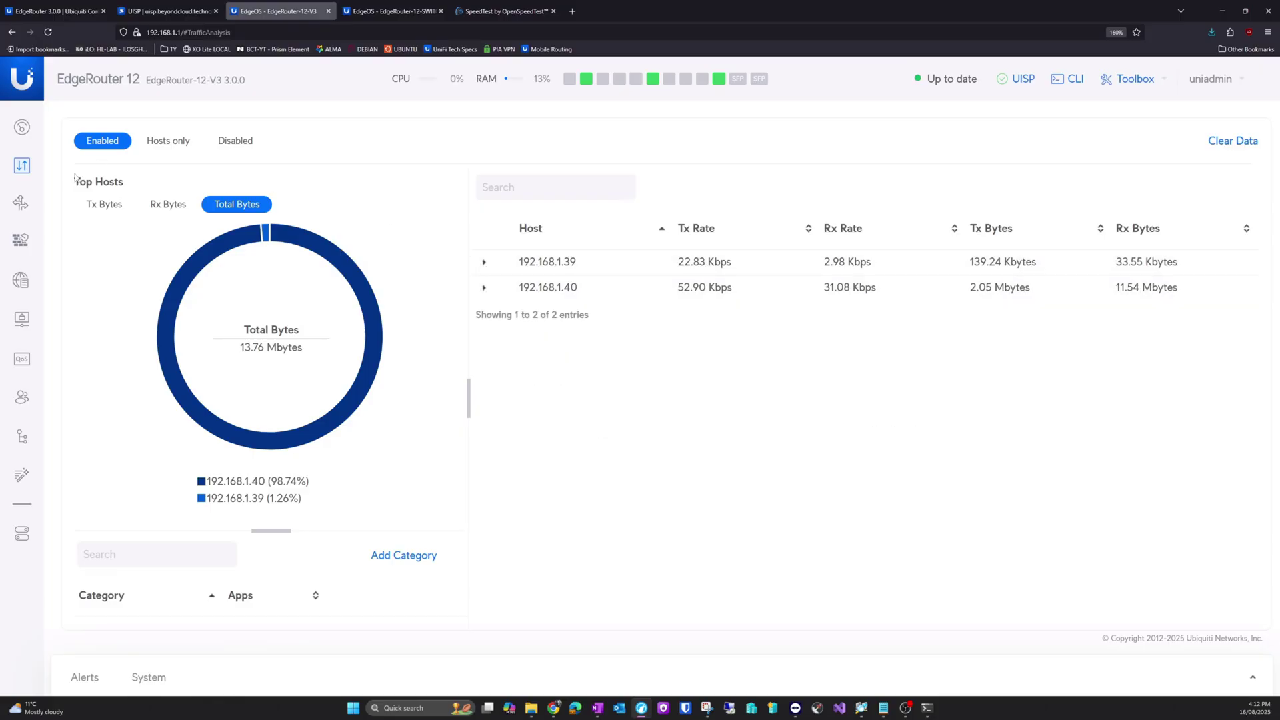
# - Open the Routing page, filter to static routes, view OSPF, then return to all routes
pyautogui.click(20, 202)
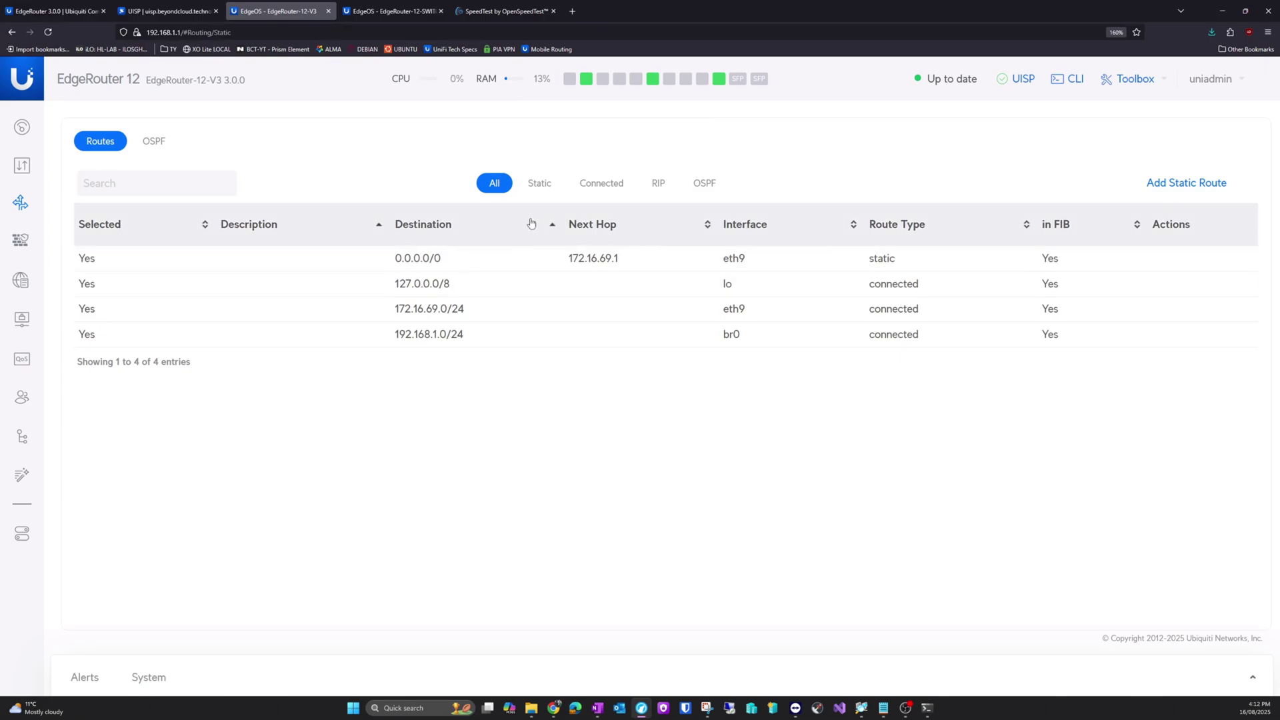
pyautogui.click(538, 186)
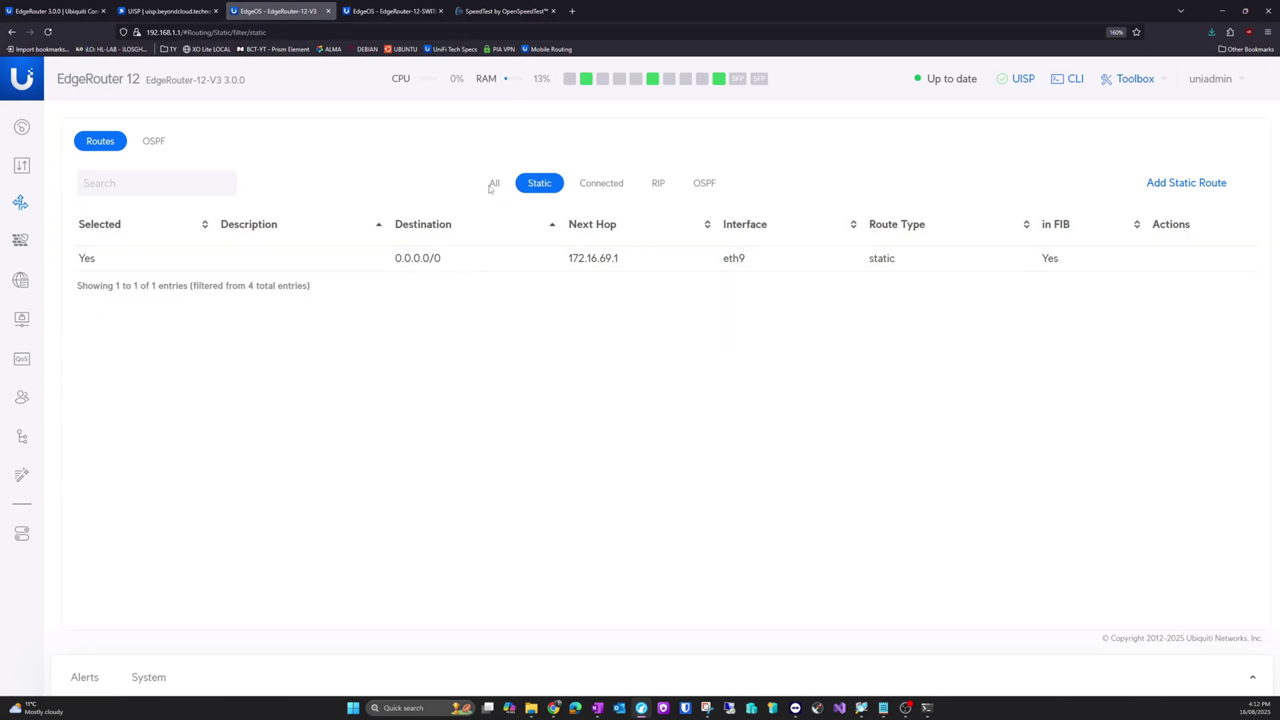
pyautogui.click(154, 142)
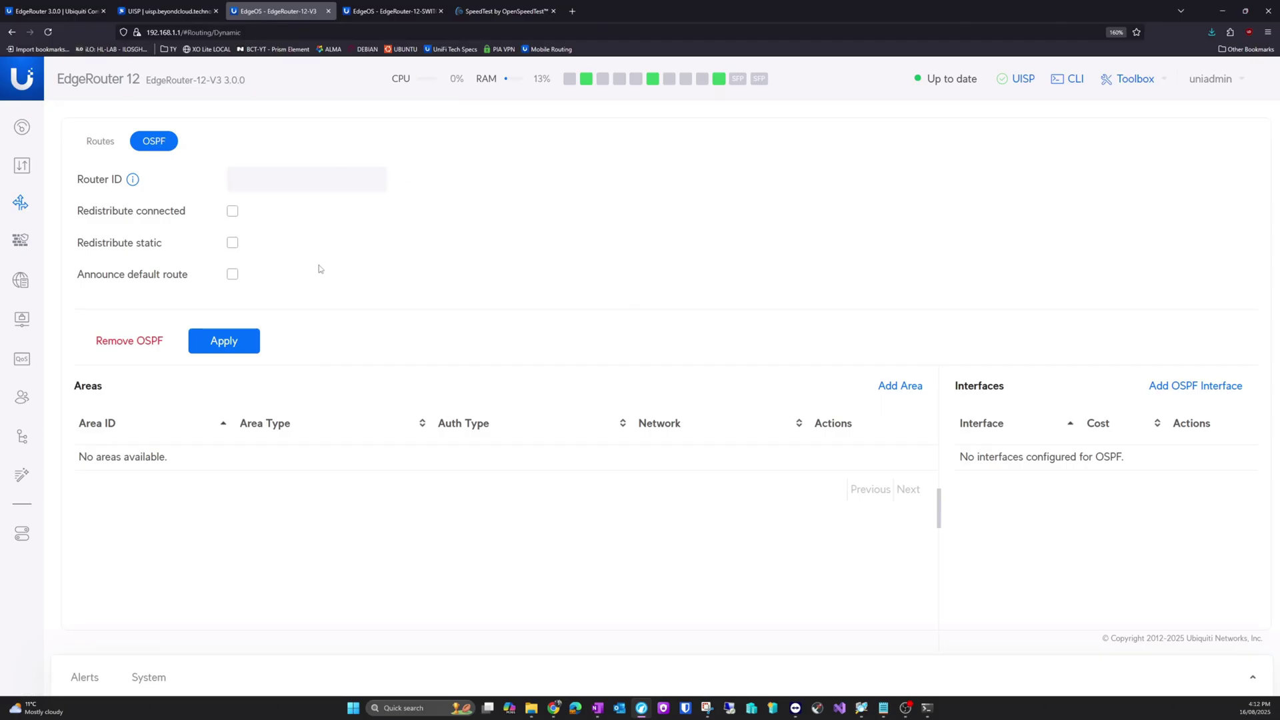
pyautogui.click(112, 142)
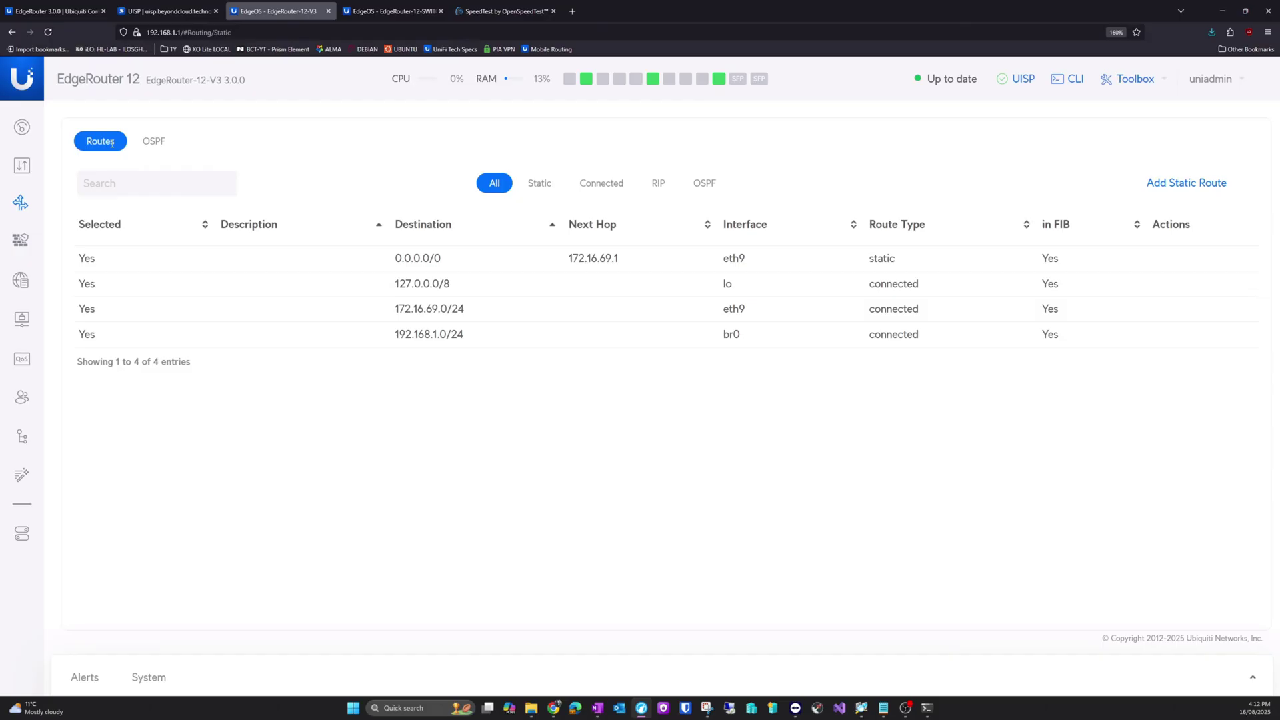
# - Open Firewall/NAT port forwarding and check the WAN interface list without choosing one
pyautogui.click(26, 245)
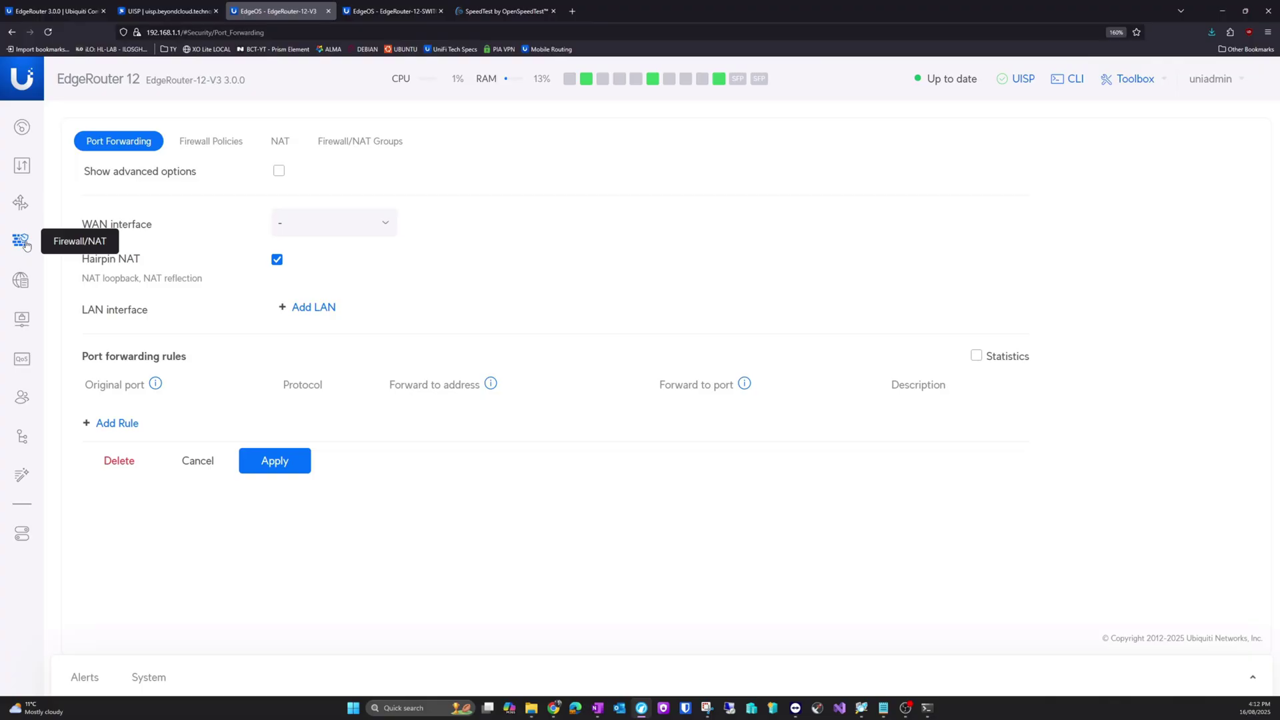
pyautogui.click(323, 222)
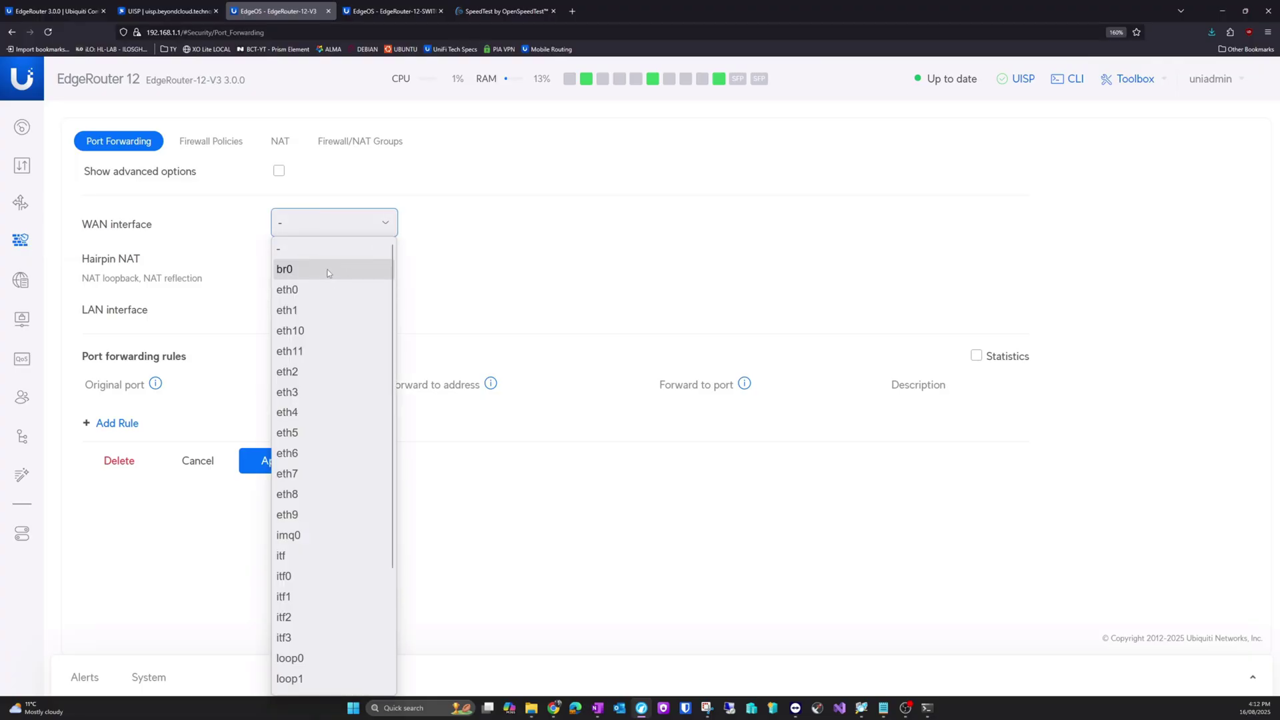
pyautogui.click(499, 270)
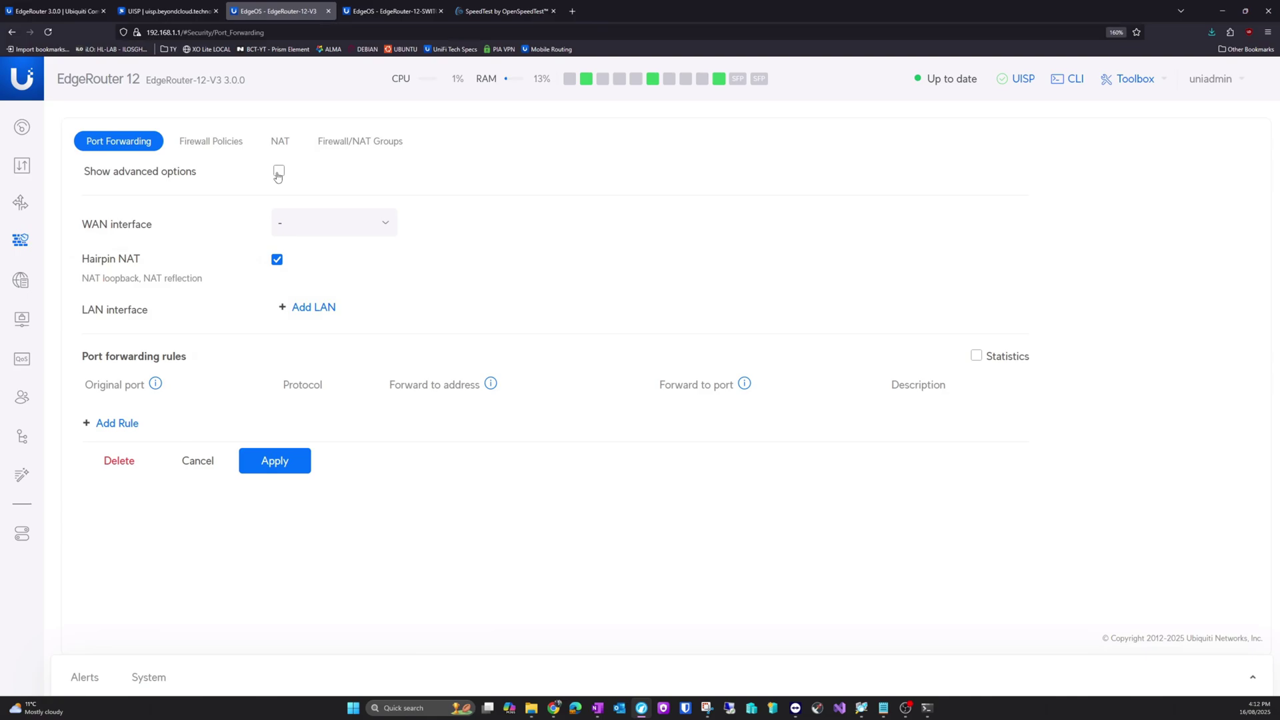
# - Look through the Firewall Policies, NAT and Groups tabs, then return to Port Forwarding
pyautogui.click(199, 138)
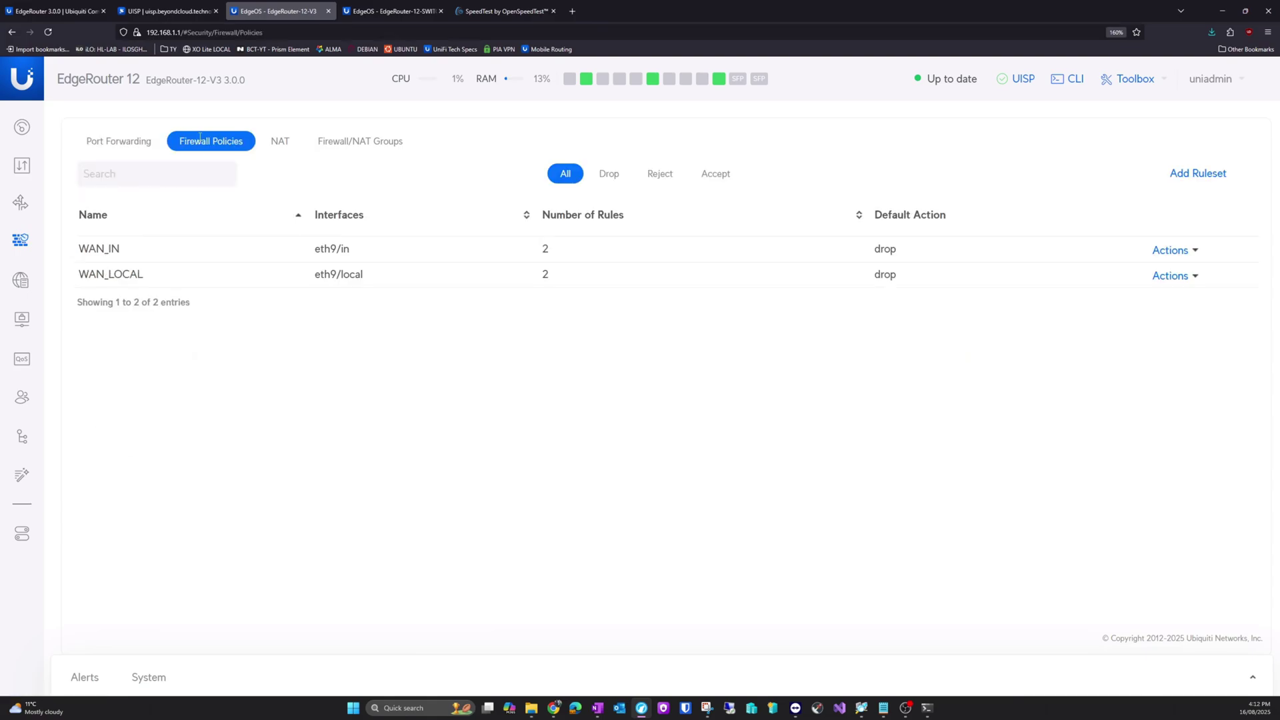
pyautogui.click(283, 145)
pyautogui.click(350, 141)
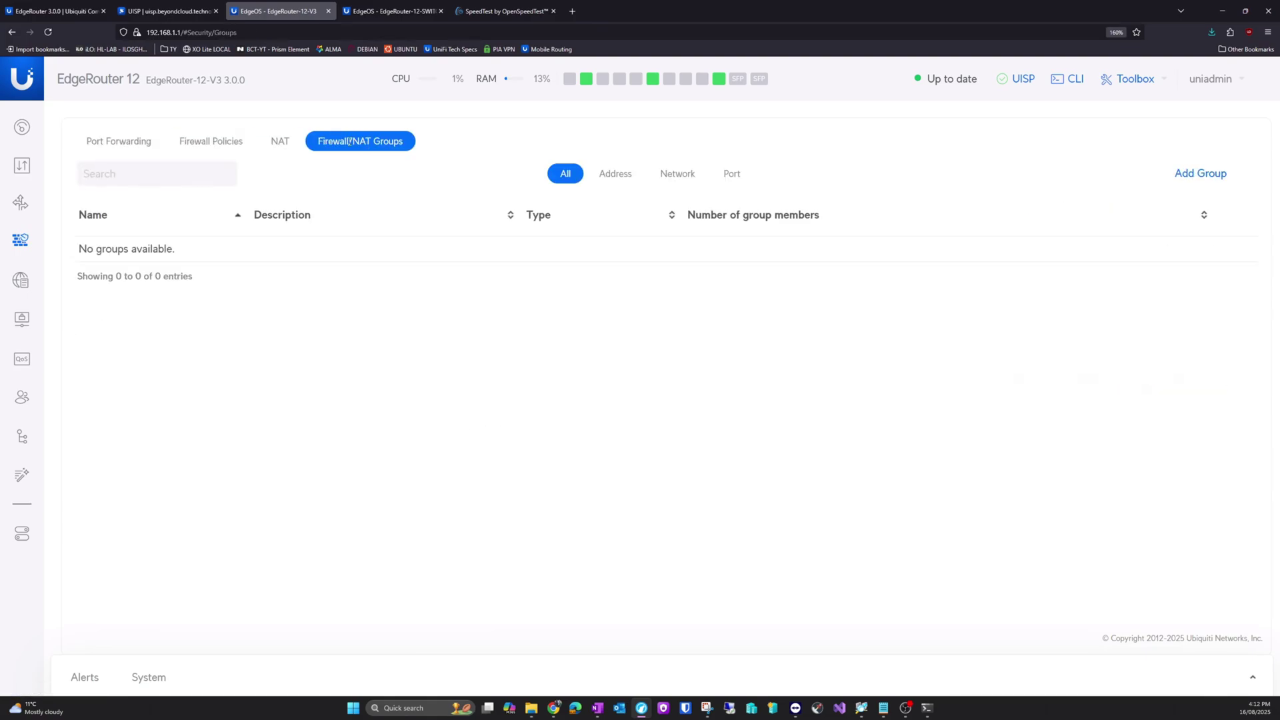
pyautogui.click(146, 143)
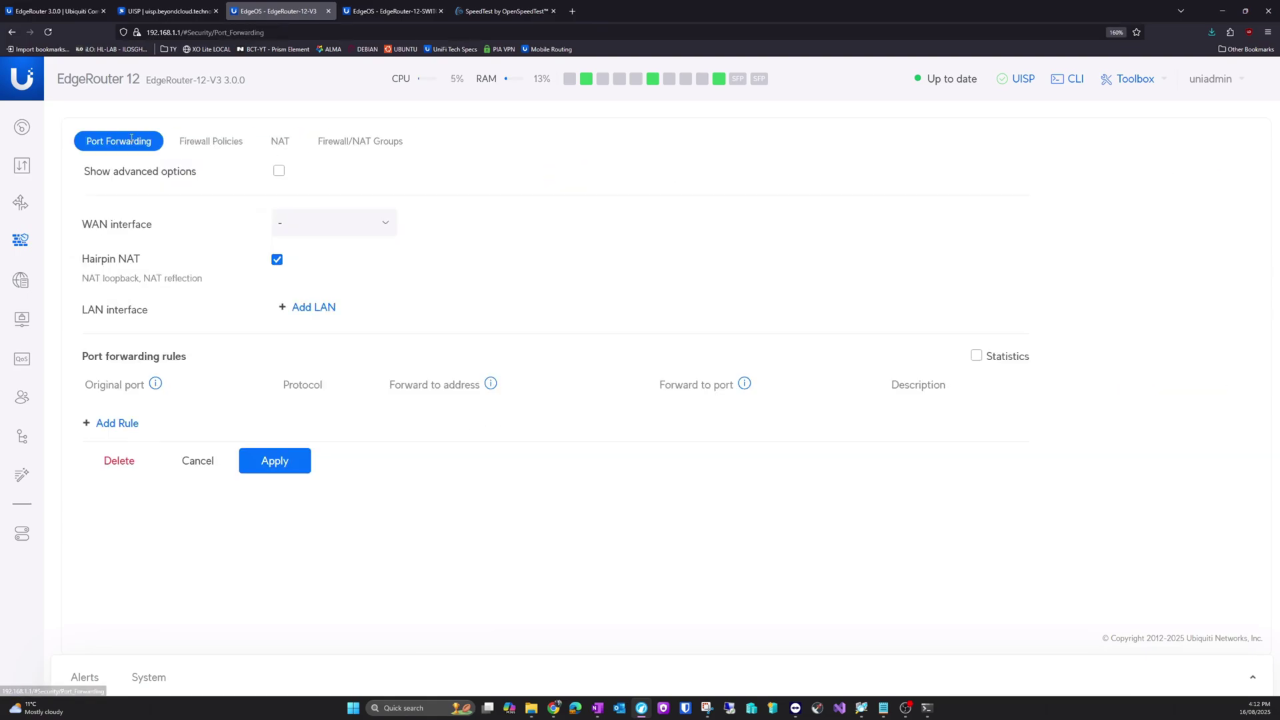
# - Open the Services DHCP server page and close the new DHCP server form unfilled
pyautogui.click(23, 283)
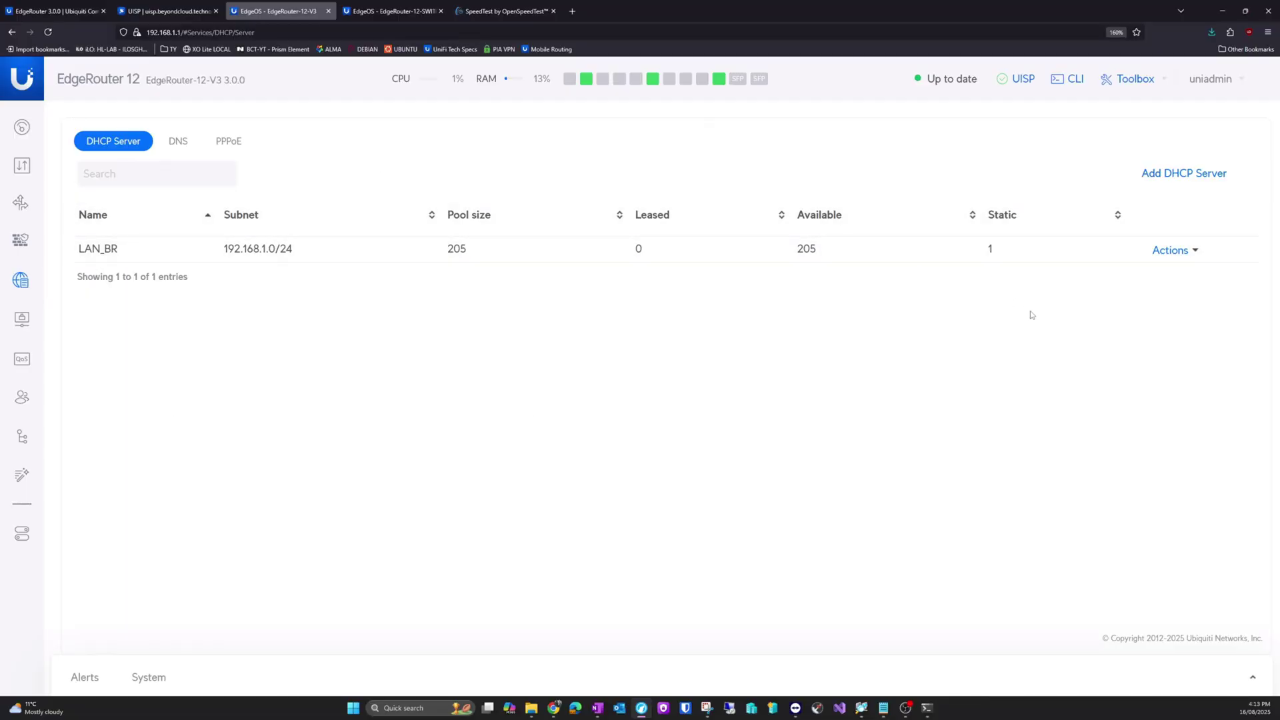
pyautogui.click(1196, 175)
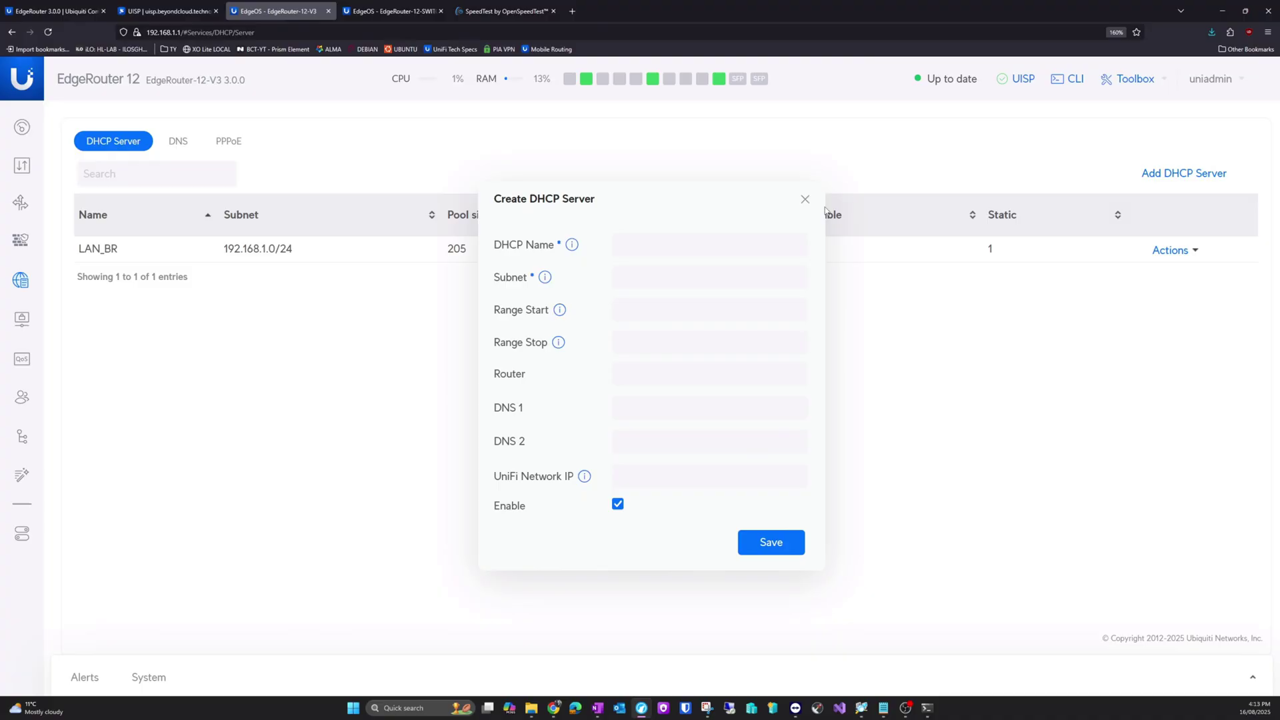
pyautogui.click(805, 199)
# - Review the DNS page's Dynamic DNS heading and the PPPoE server tab, then open the VPN section
pyautogui.click(178, 142)
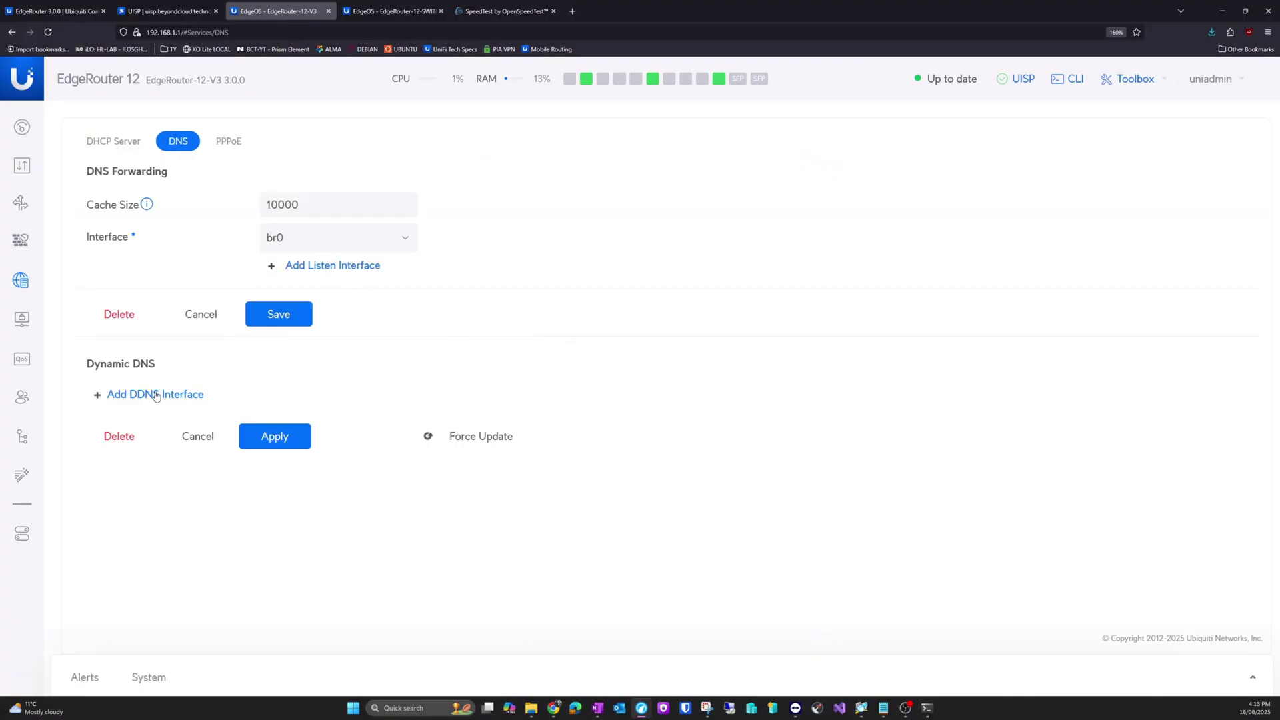
pyautogui.doubleClick(143, 363)
pyautogui.moveTo(144, 364); pyautogui.dragTo(87, 364)
pyautogui.click(87, 365)
pyautogui.moveTo(157, 366); pyautogui.dragTo(87, 364)
pyautogui.click(86, 364)
pyautogui.click(227, 140)
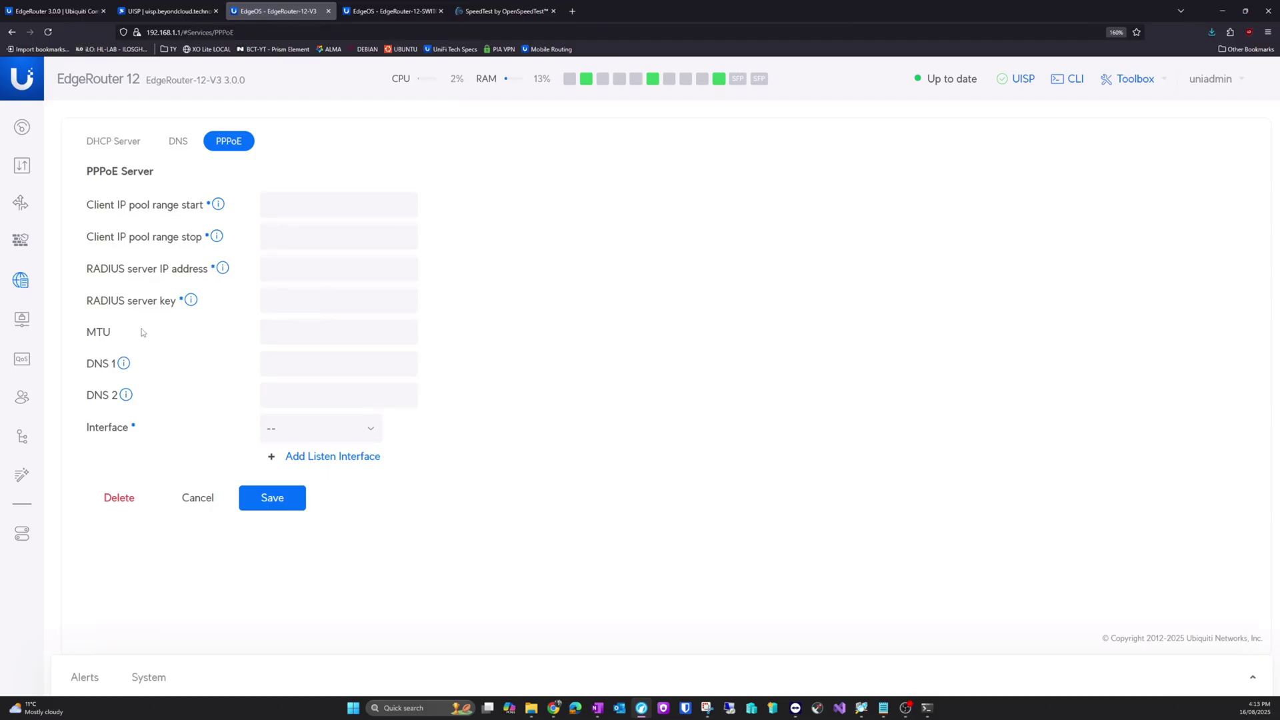
pyautogui.click(22, 323)
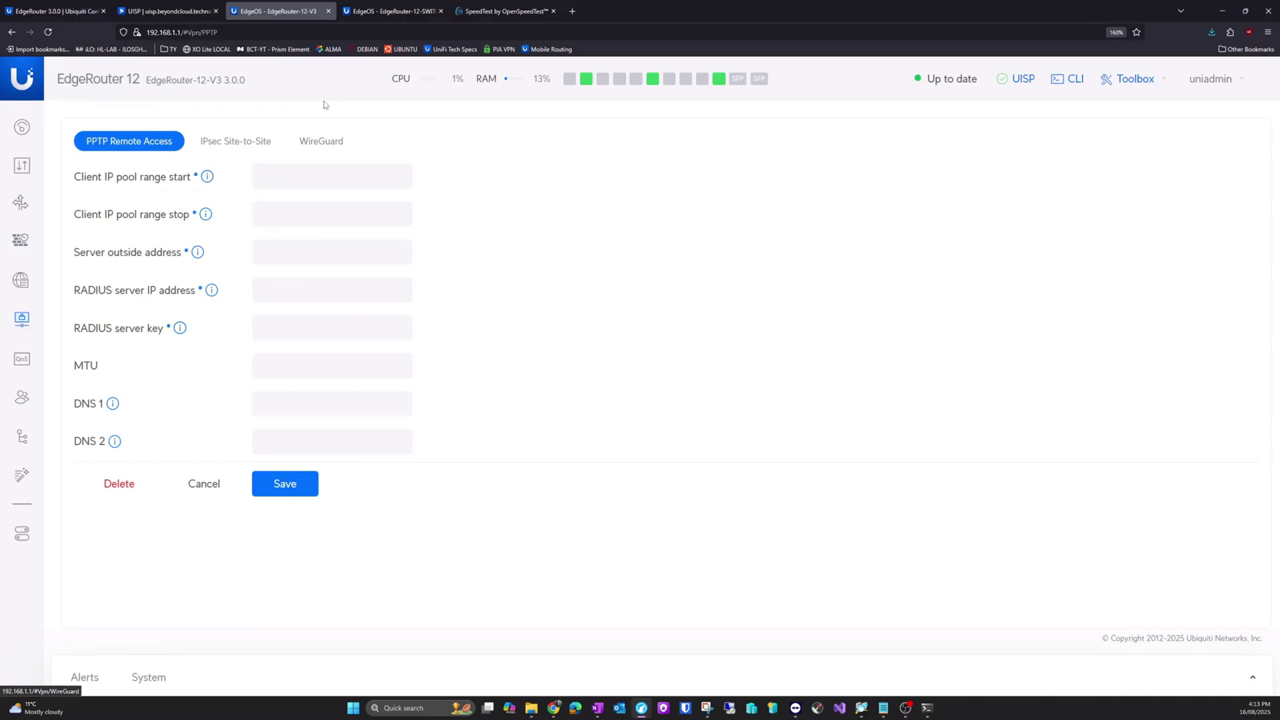
# - Enable WireGuard on the VPN page and scroll through its server and peer settings
pyautogui.click(321, 140)
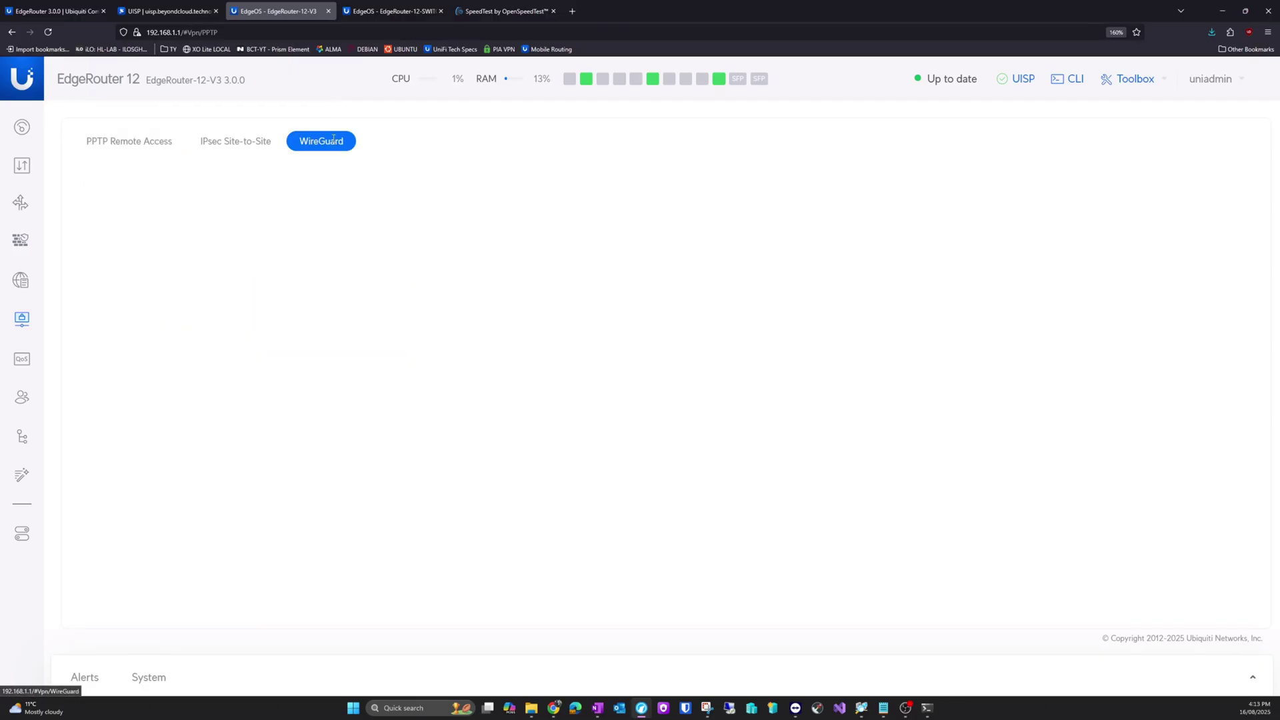
pyautogui.click(258, 176)
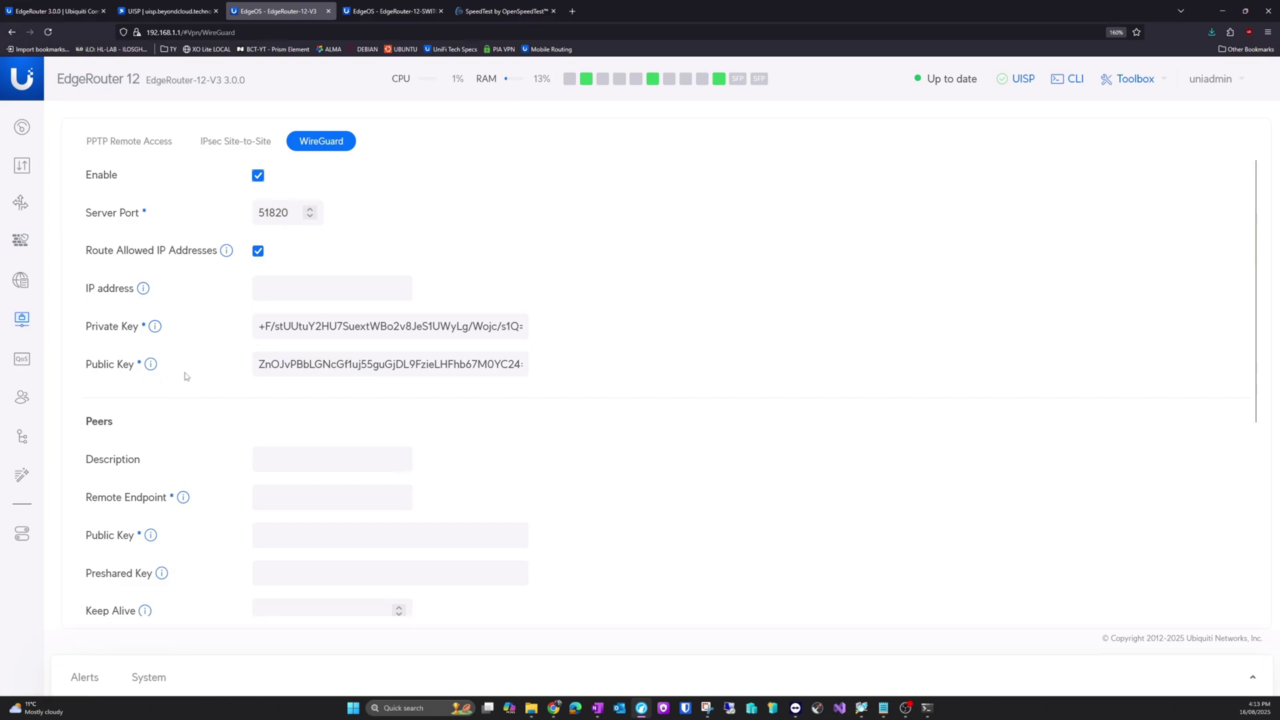
pyautogui.scroll(-2, 186, 383)
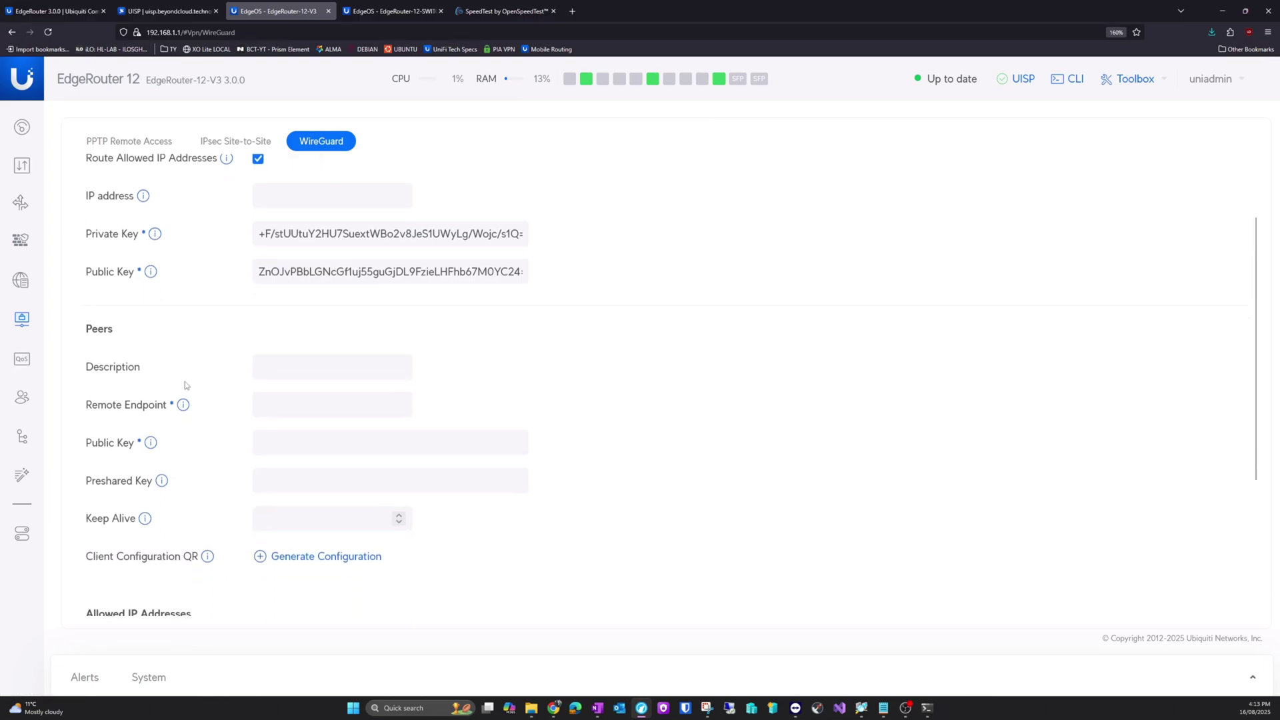
pyautogui.scroll(2, 187, 385)
pyautogui.scroll(-3, 258, 366)
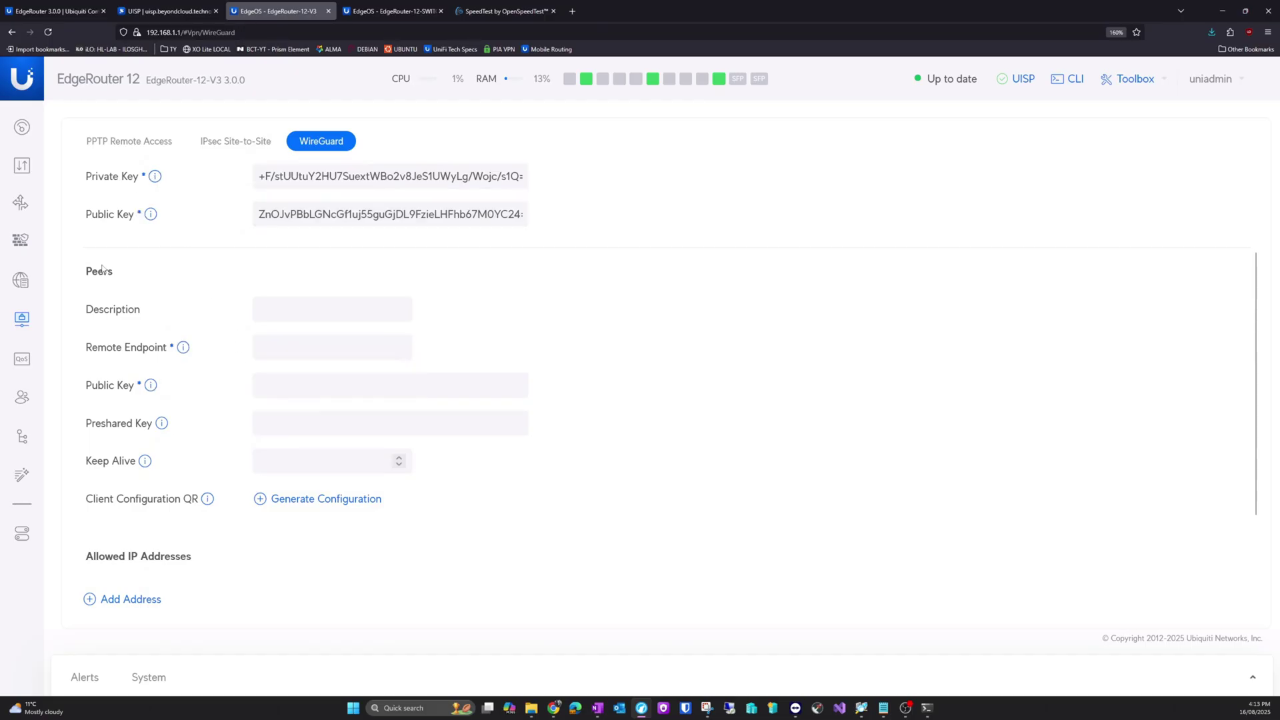
pyautogui.scroll(-3, 238, 393)
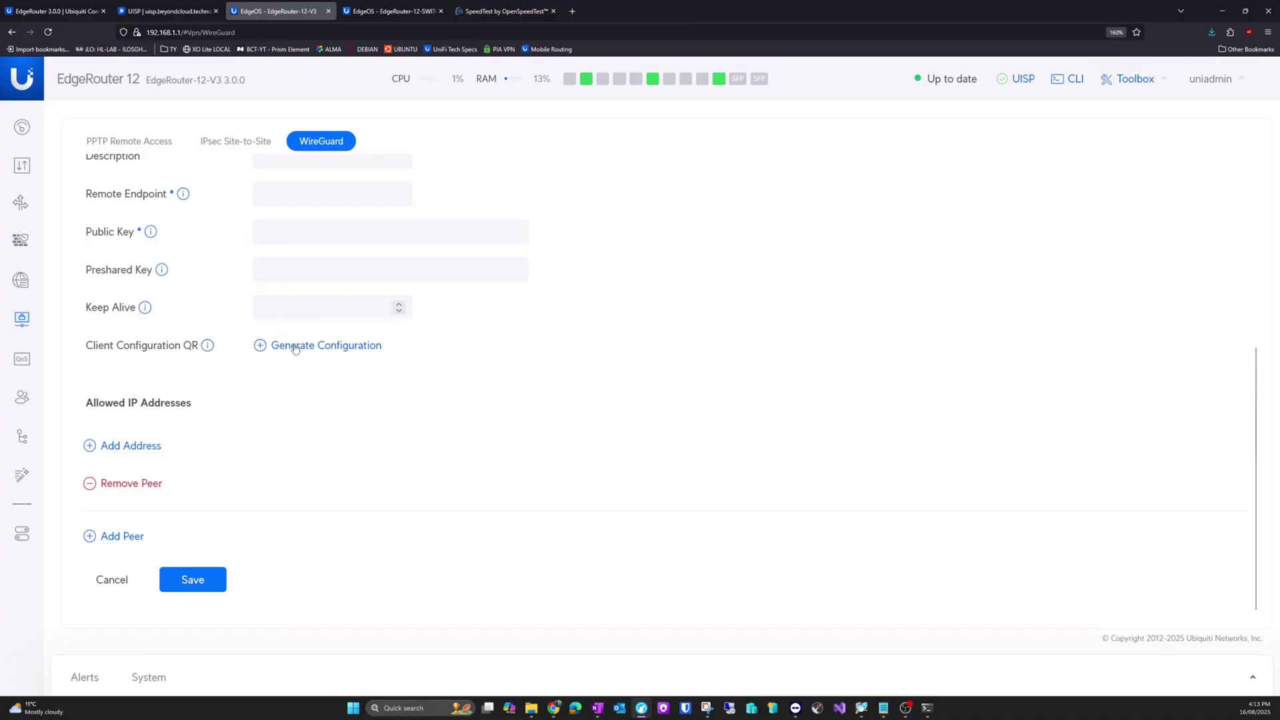
pyautogui.scroll(3, 216, 278)
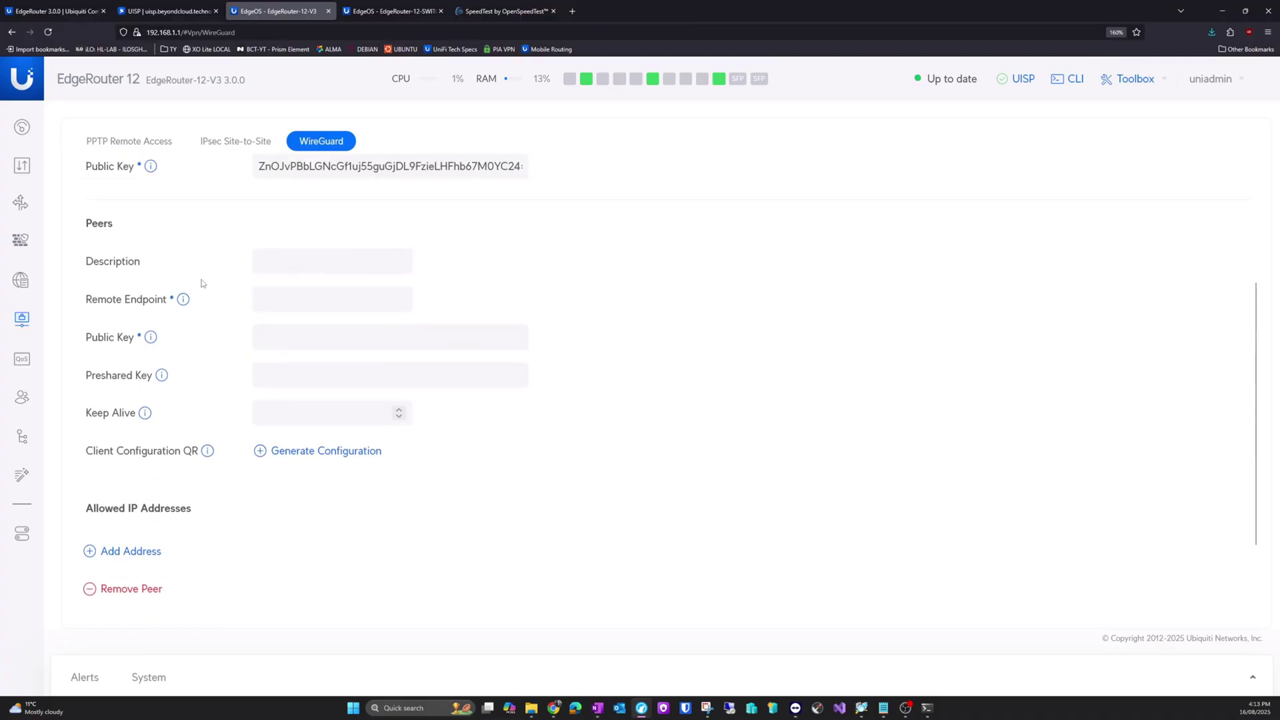
# - Generate peer keys and a client QR code, review them, then cancel the unsaved setup
pyautogui.click(312, 495)
pyautogui.scroll(-5, 466, 466)
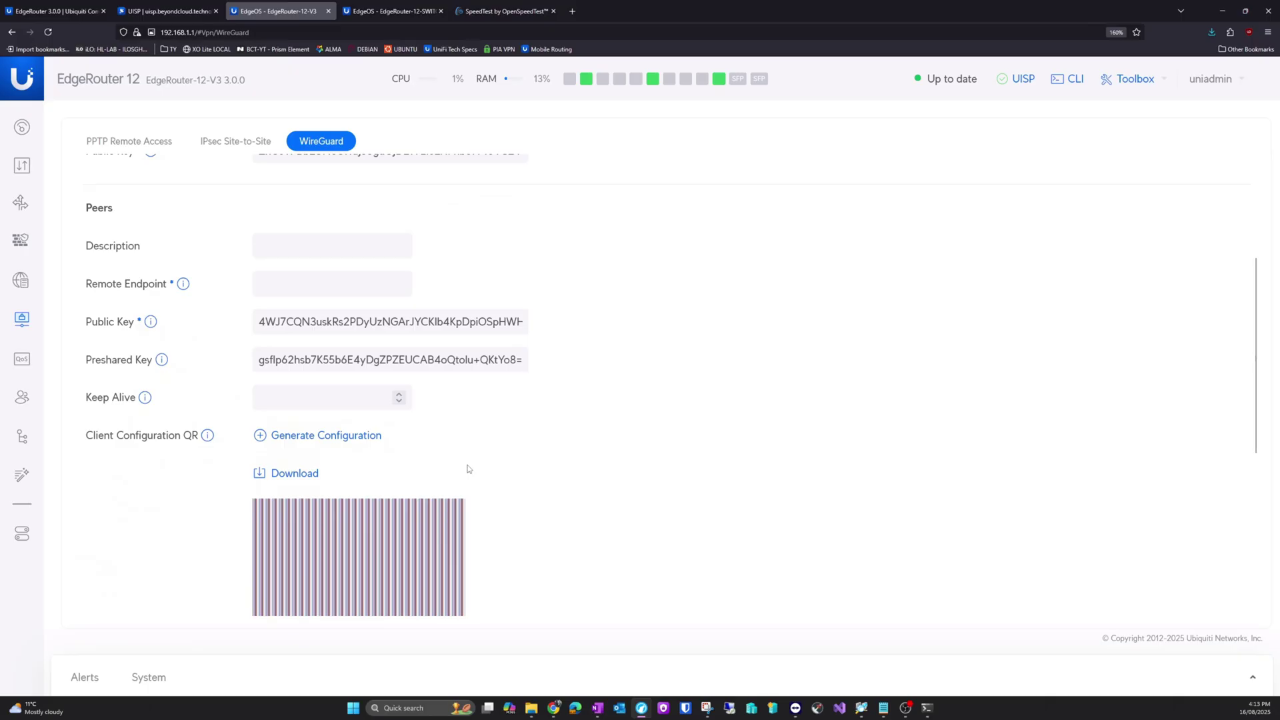
pyautogui.scroll(1, 267, 372)
pyautogui.scroll(4, 357, 375)
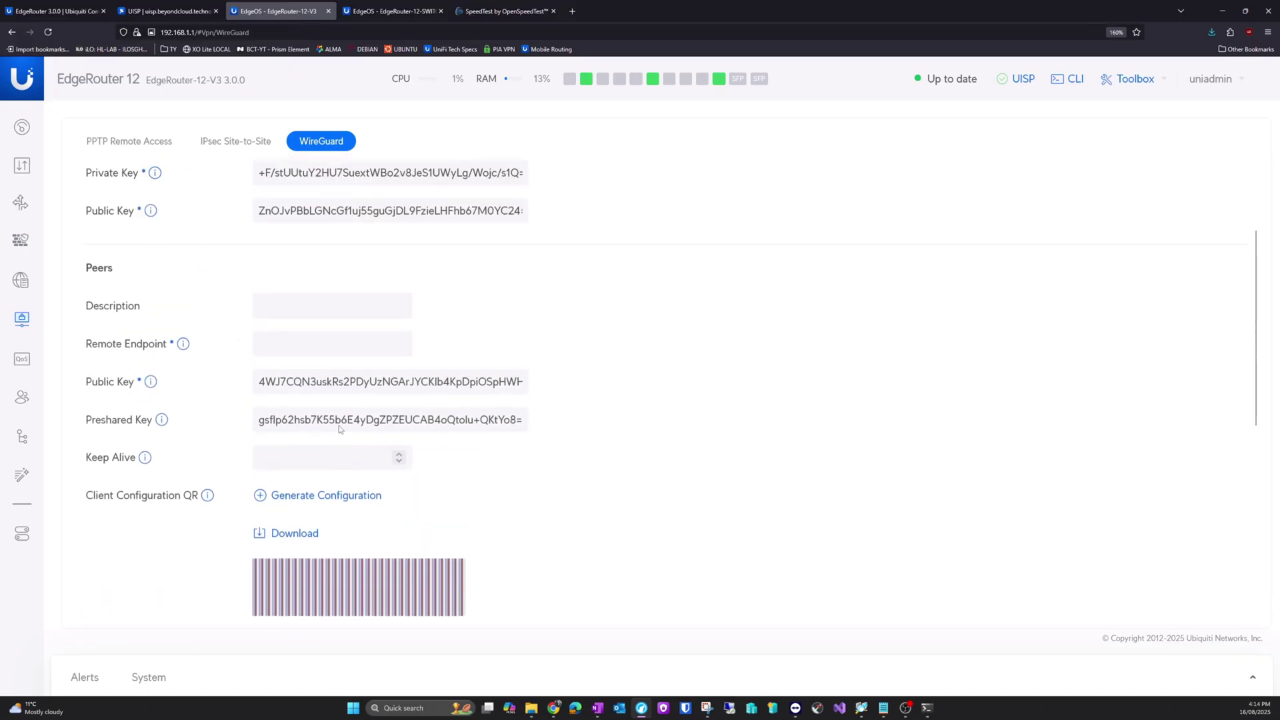
pyautogui.scroll(-4, 250, 456)
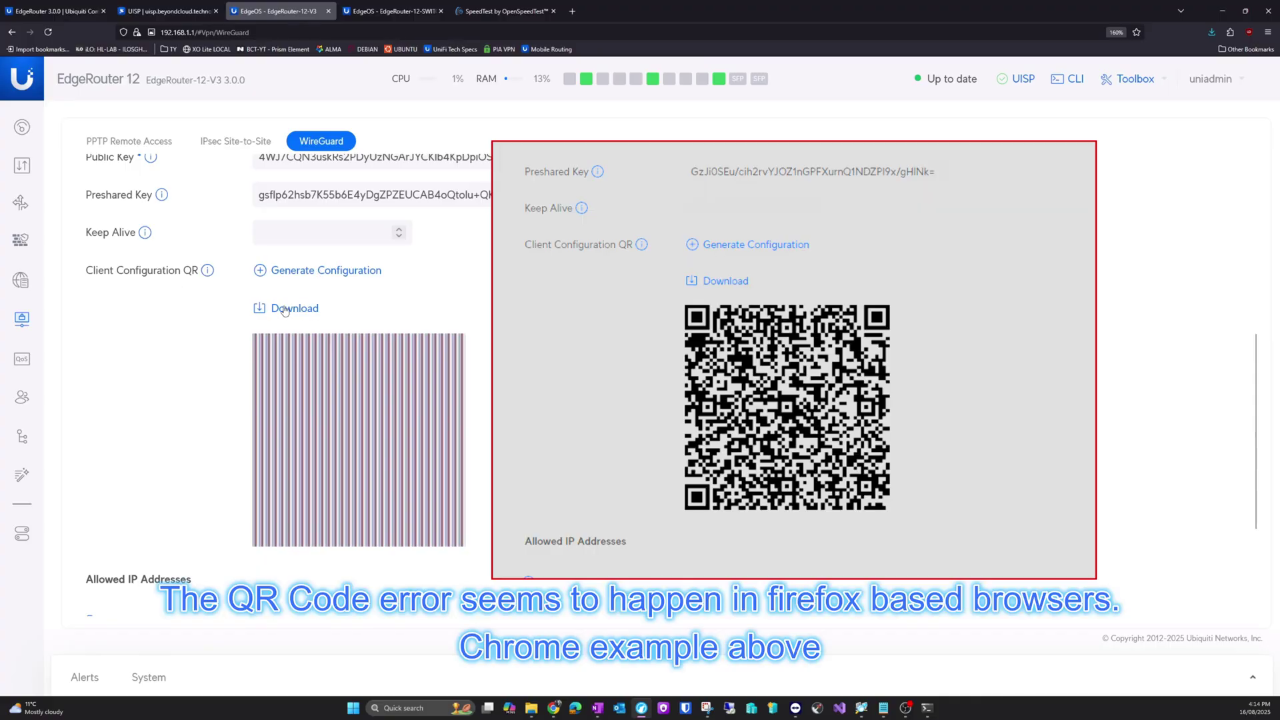
pyautogui.scroll(2, 223, 317)
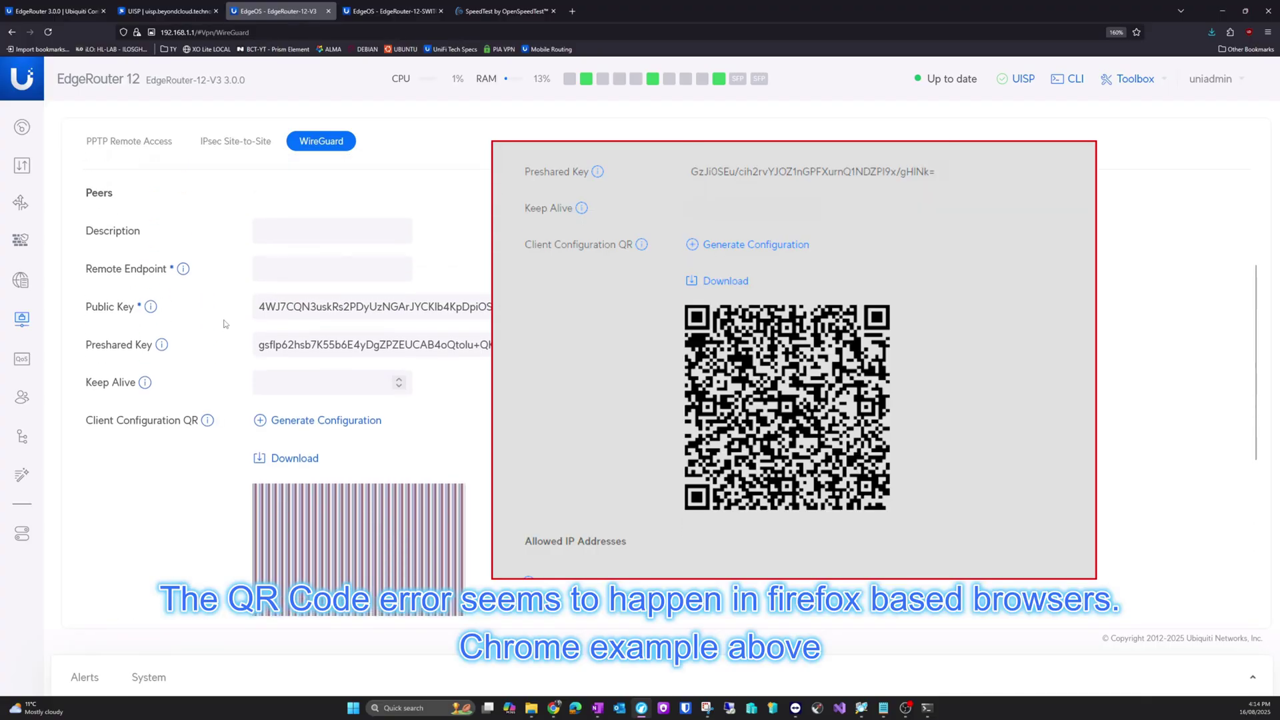
pyautogui.scroll(-5, 224, 324)
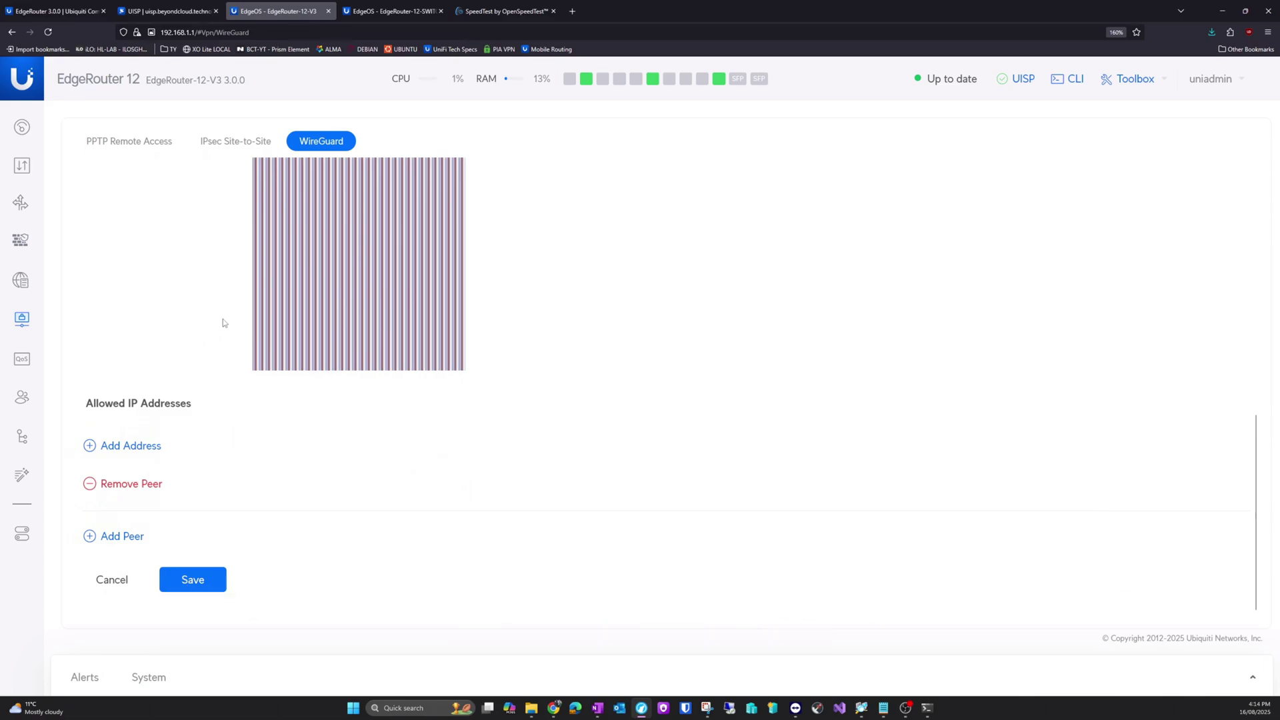
pyautogui.scroll(9, 223, 323)
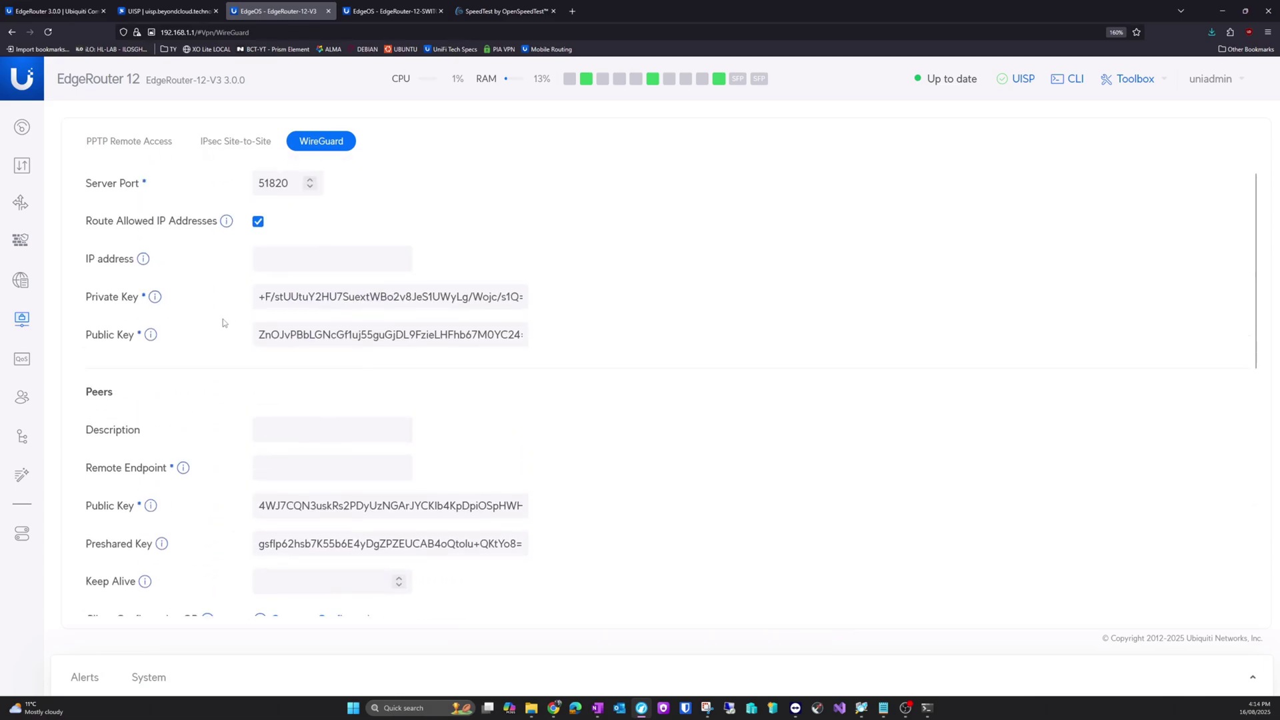
pyautogui.scroll(-9, 224, 322)
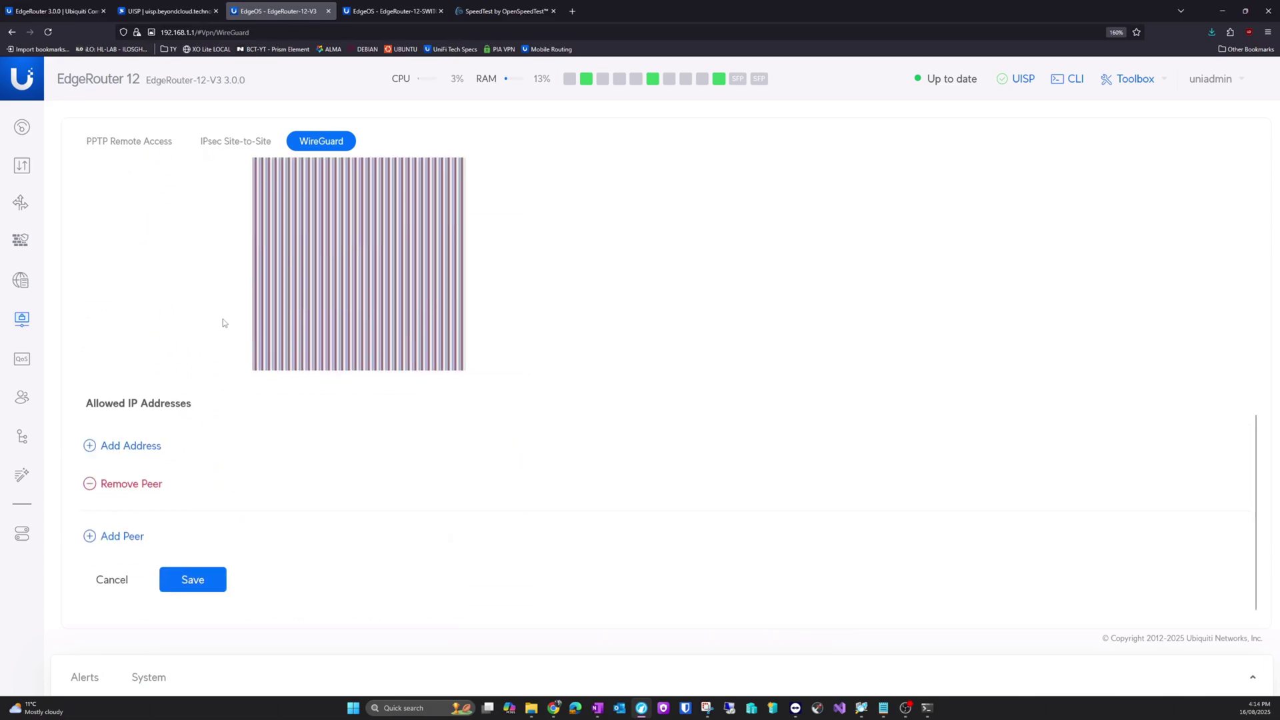
pyautogui.click(135, 574)
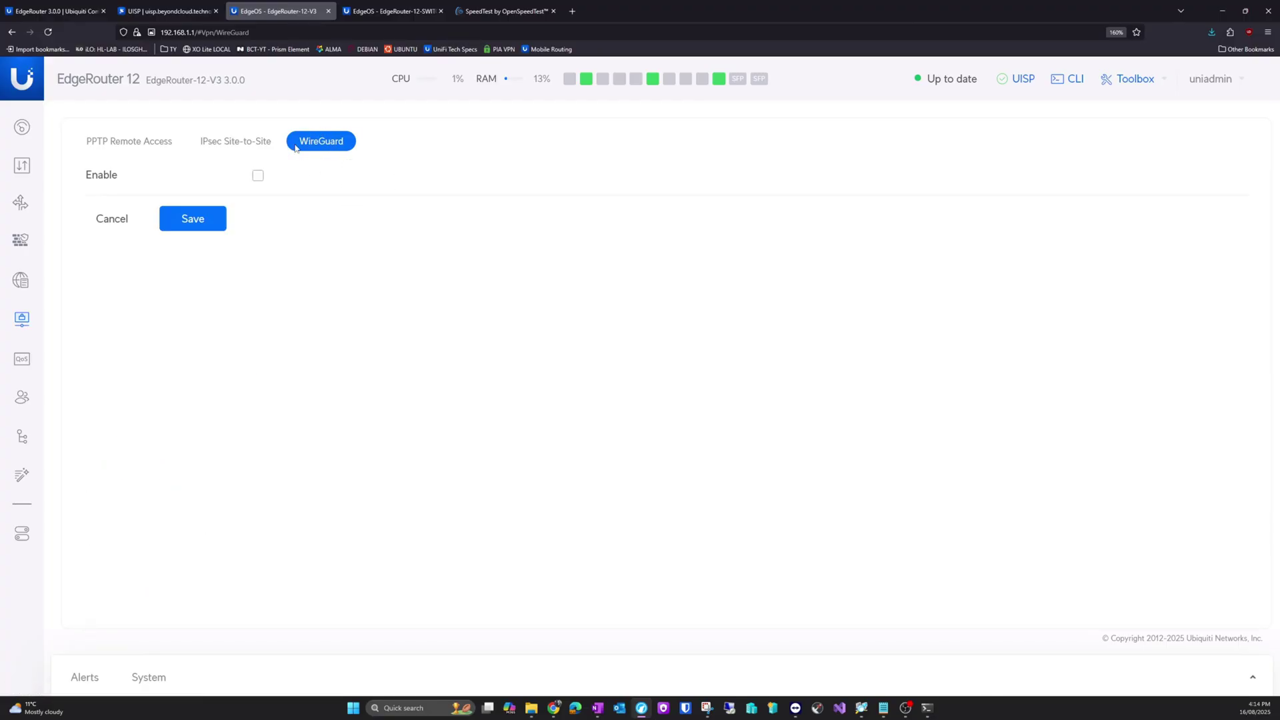
# - Switch among the IPsec Site-to-Site, PPTP Remote Access and WireGuard tabs, then go to QoS Smart Queue
pyautogui.click(252, 141)
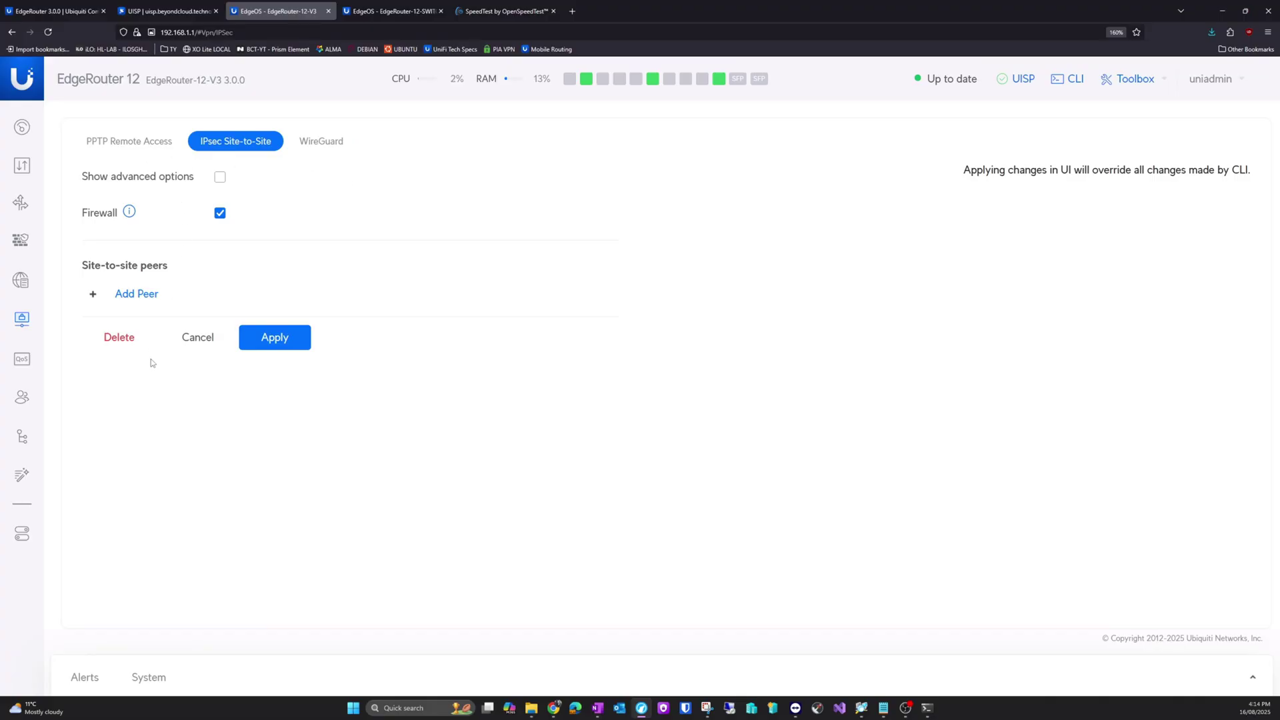
pyautogui.click(133, 145)
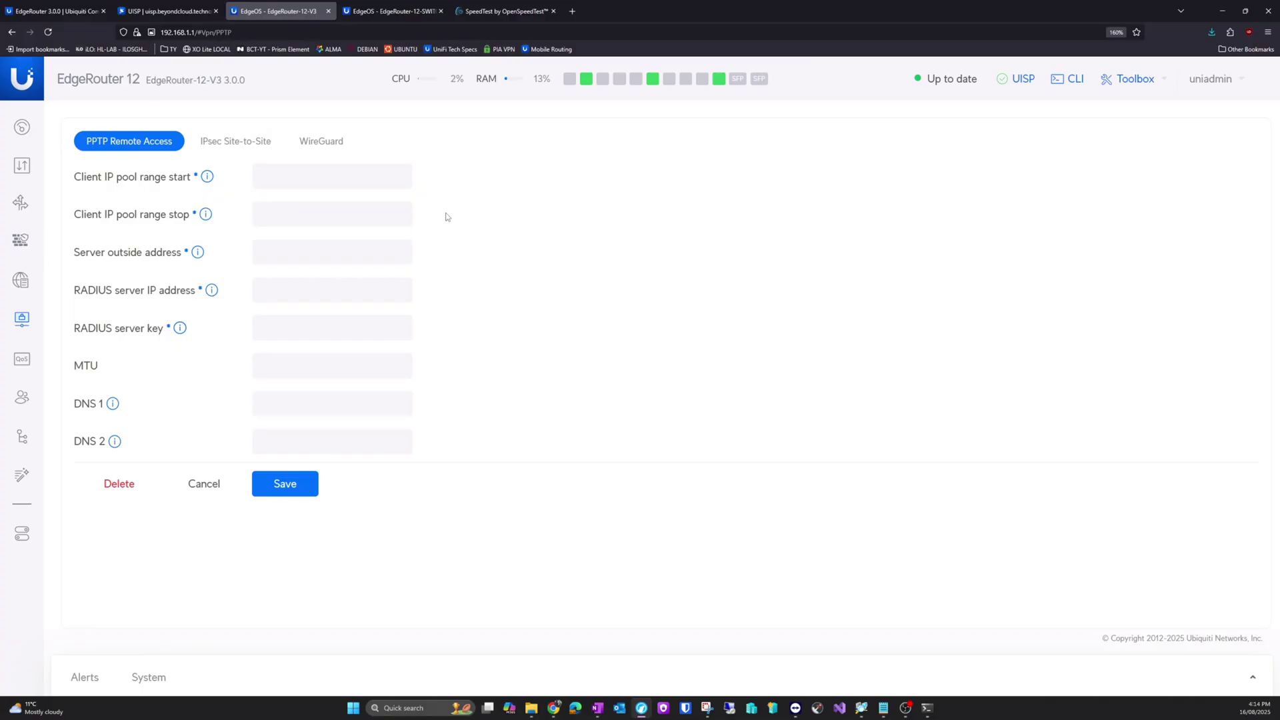
pyautogui.click(315, 146)
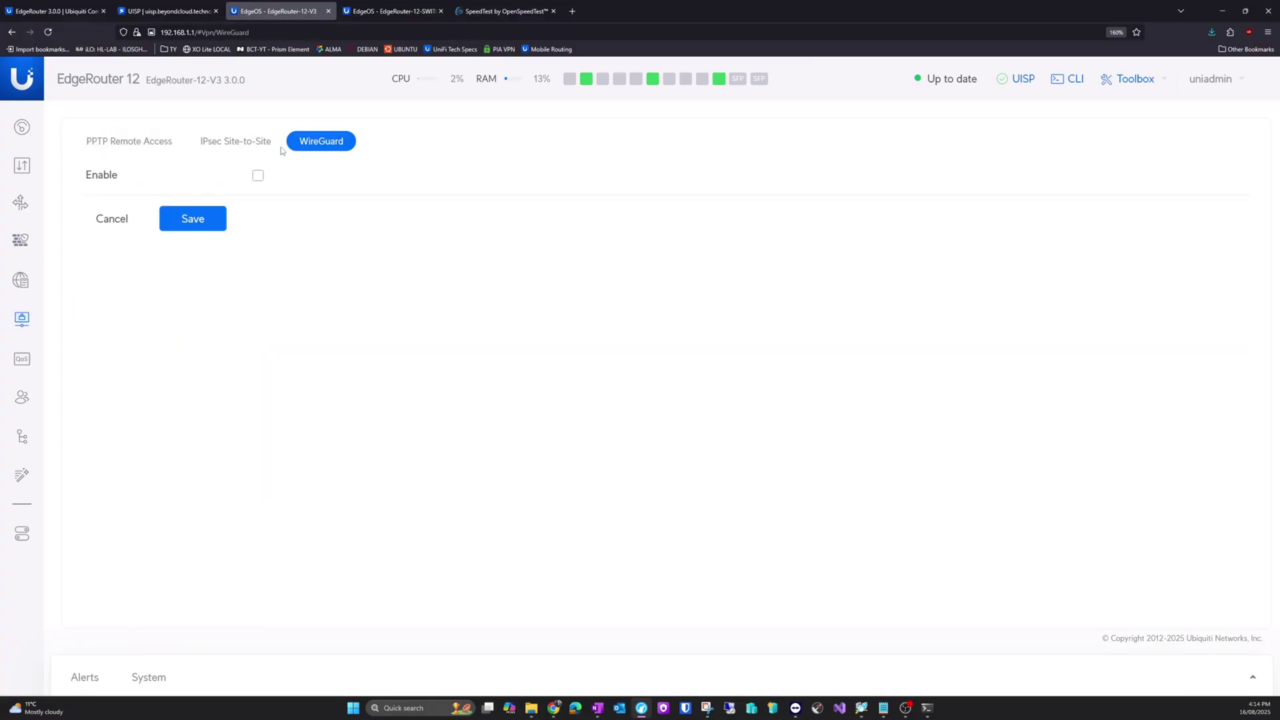
pyautogui.click(260, 144)
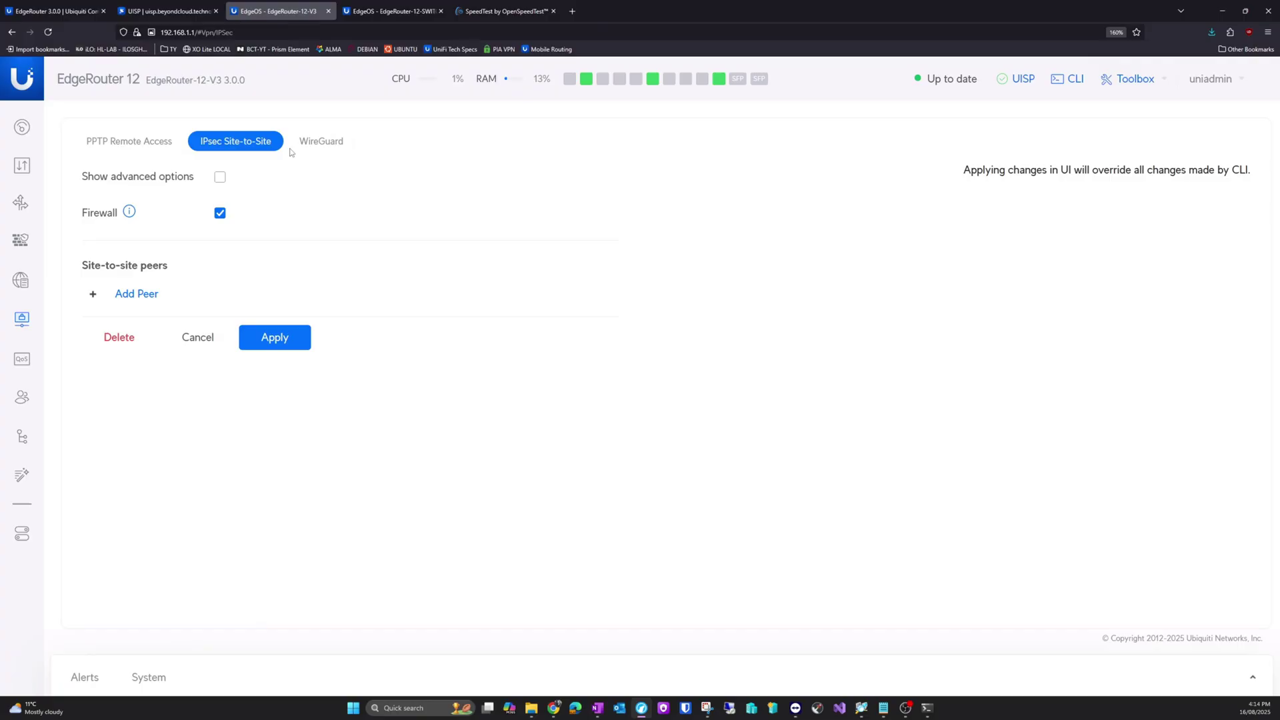
pyautogui.click(310, 148)
pyautogui.click(260, 144)
pyautogui.click(304, 147)
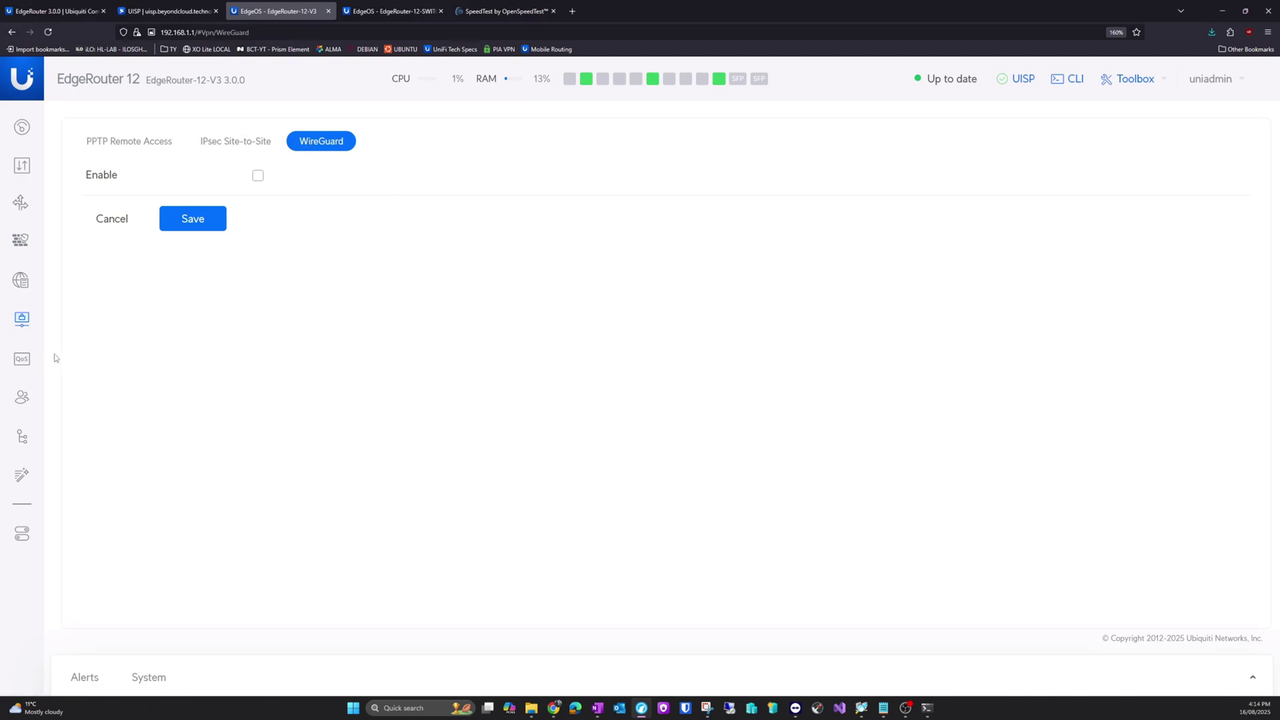
pyautogui.click(22, 359)
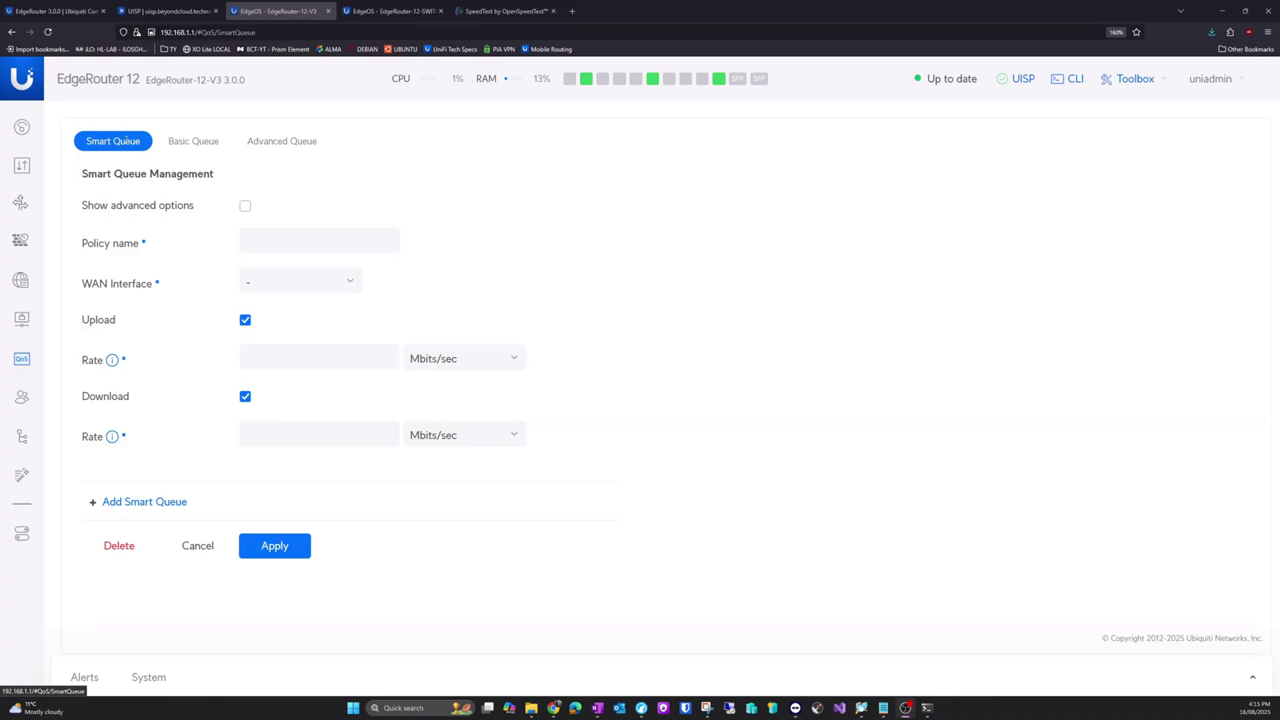
# - Compare the Basic Queue and Advanced Queue tabs, viewing and closing the advanced legend
pyautogui.click(188, 145)
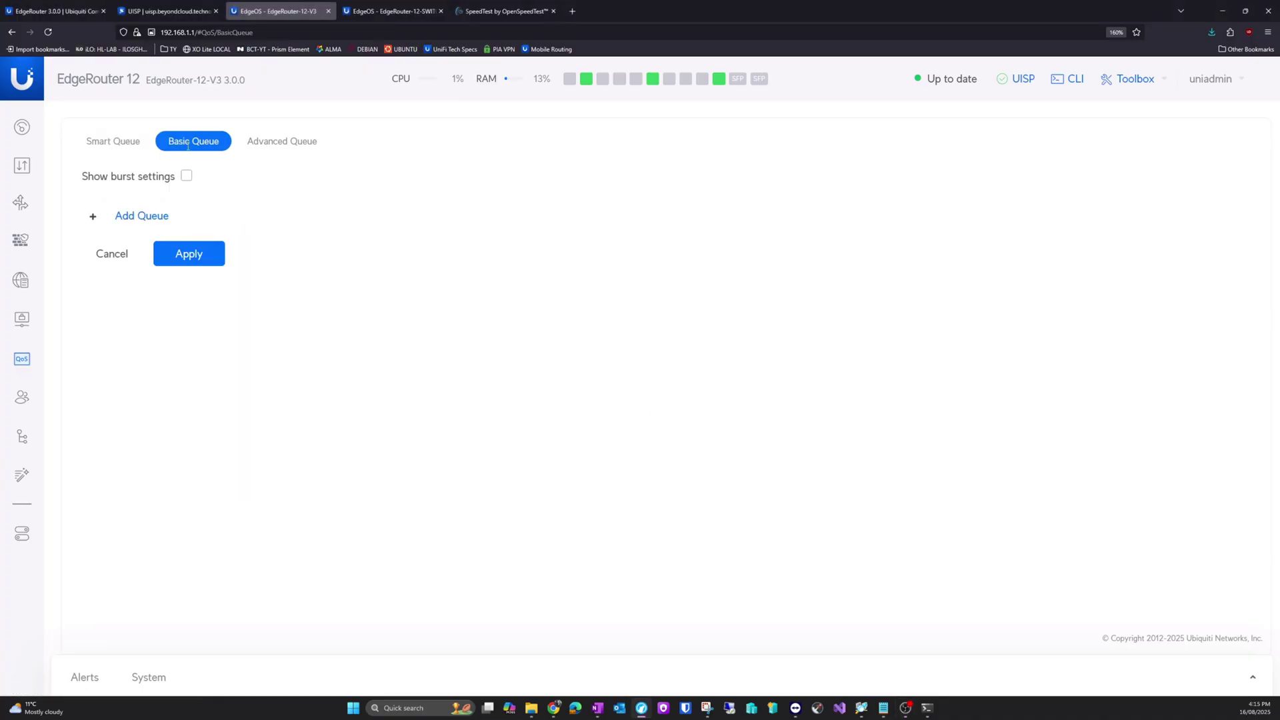
pyautogui.click(266, 145)
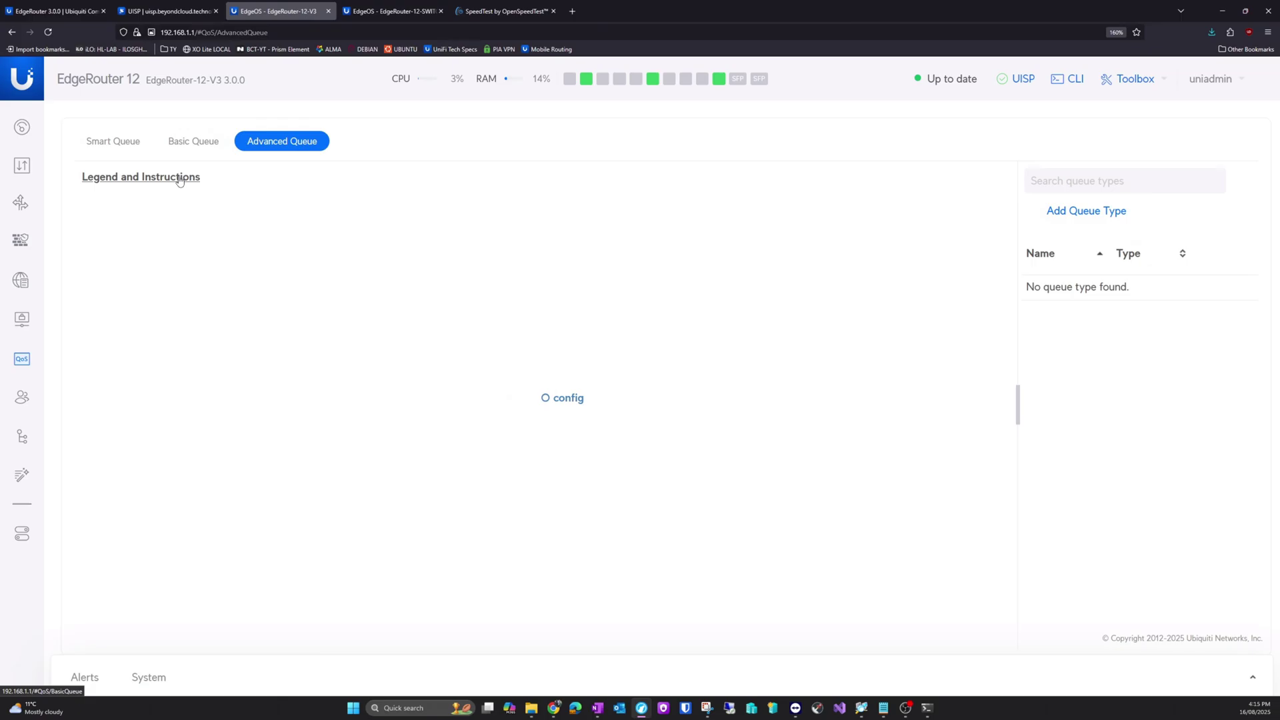
pyautogui.click(176, 179)
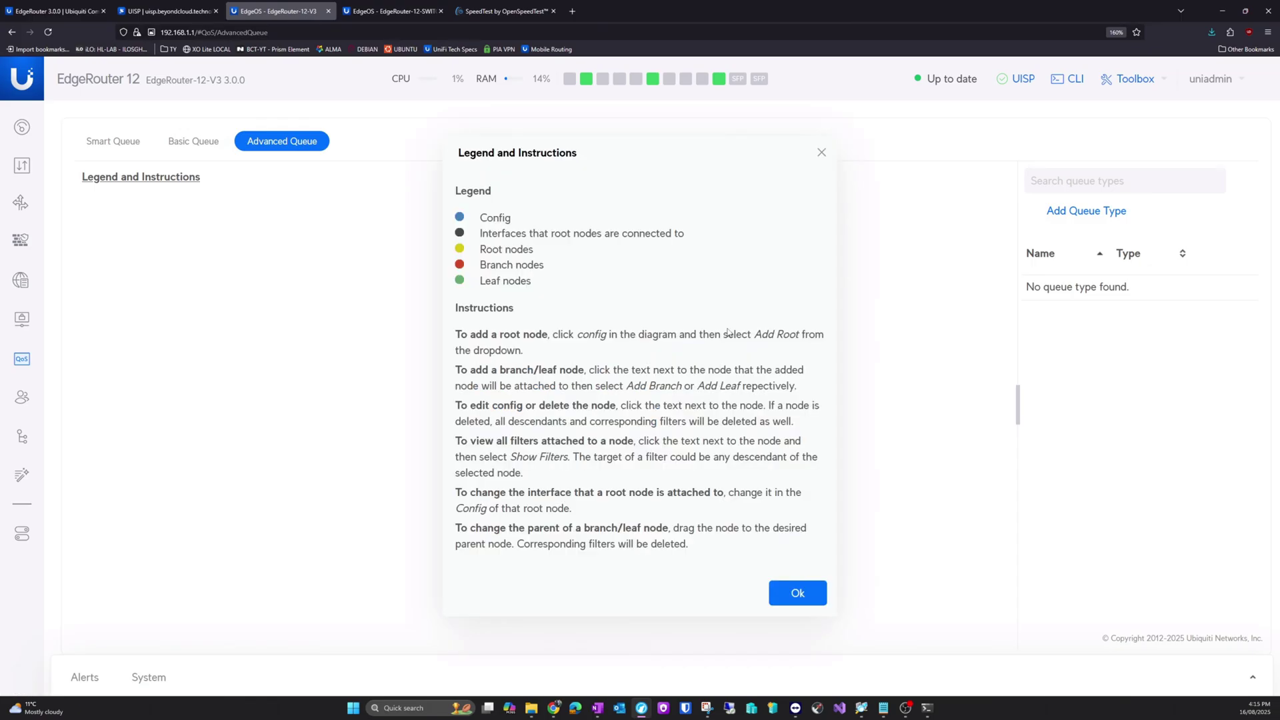
pyautogui.click(202, 148)
pyautogui.click(820, 153)
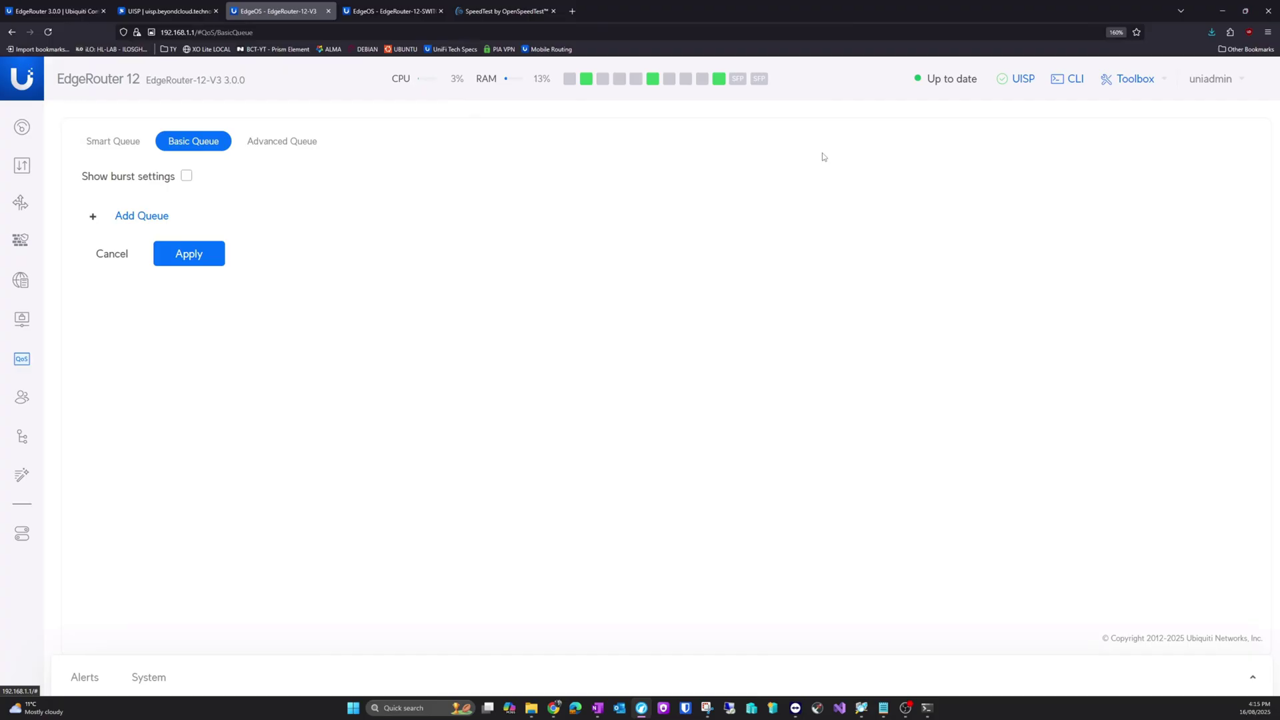
# - Add a basic queue entry and set its application to TopSites-Adult
pyautogui.click(144, 215)
pyautogui.click(355, 239)
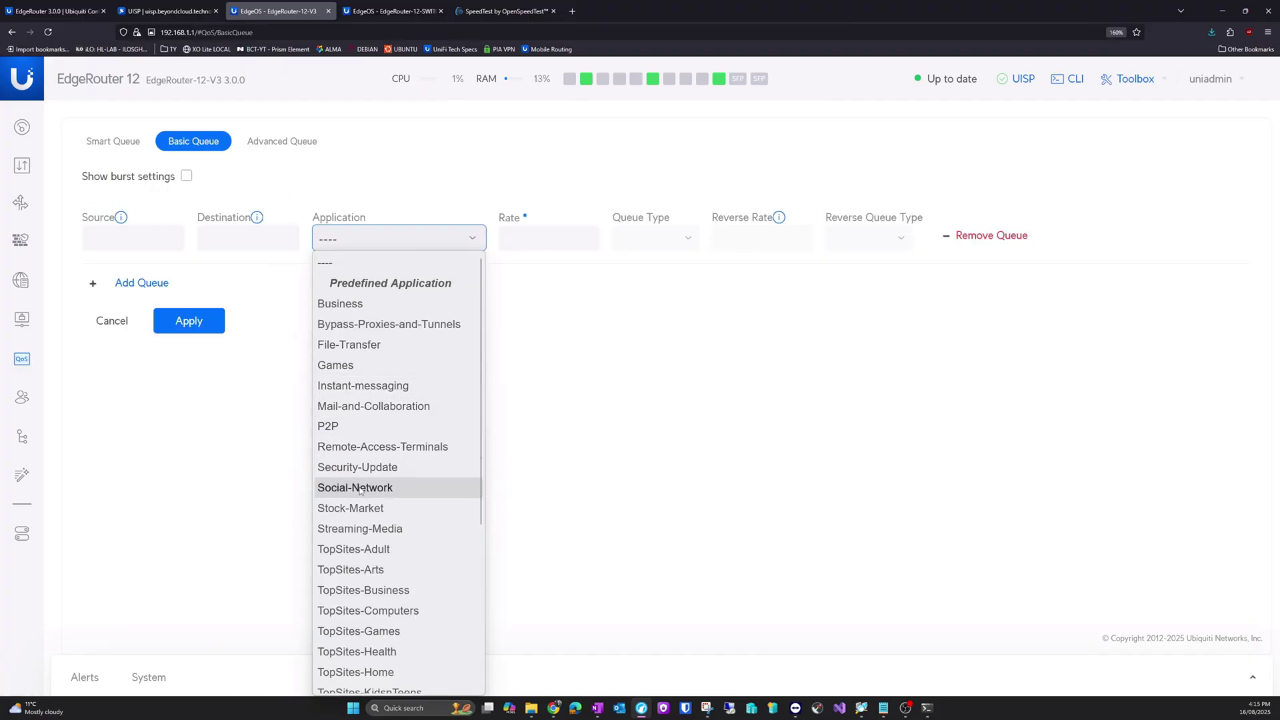
pyautogui.scroll(-3, 374, 515)
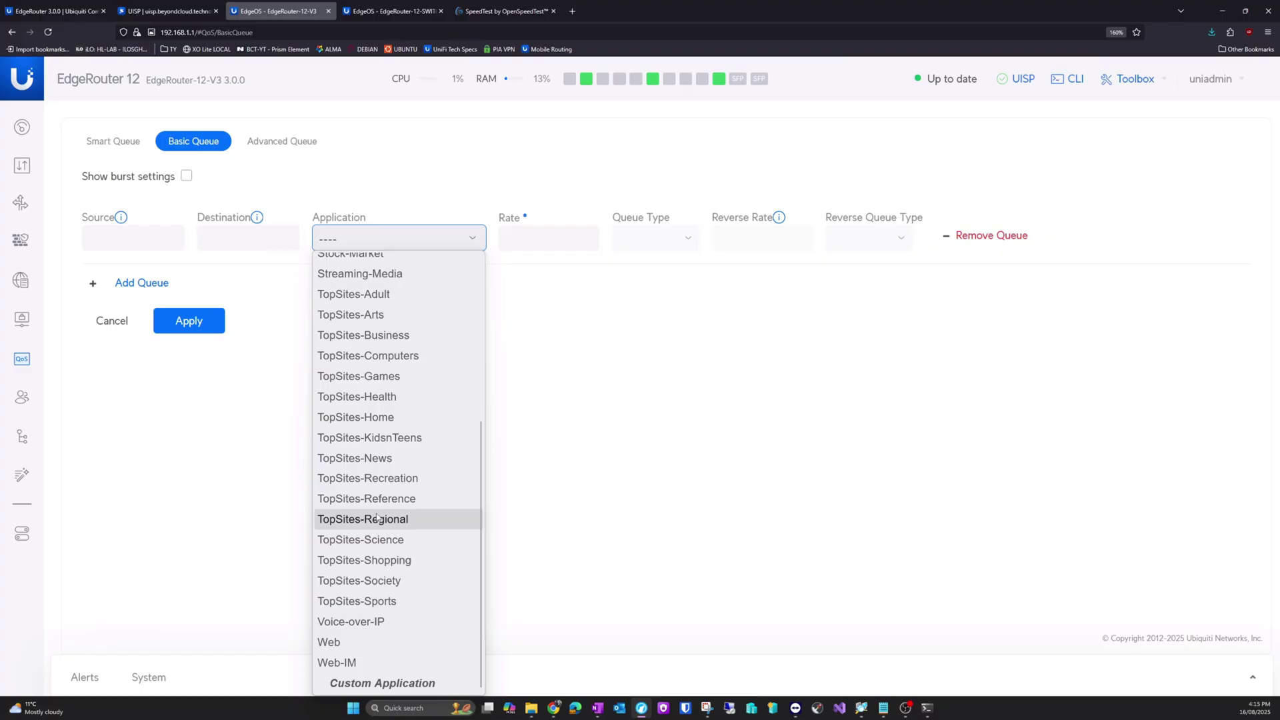
pyautogui.scroll(3, 376, 518)
pyautogui.scroll(-3, 376, 518)
pyautogui.scroll(3, 380, 519)
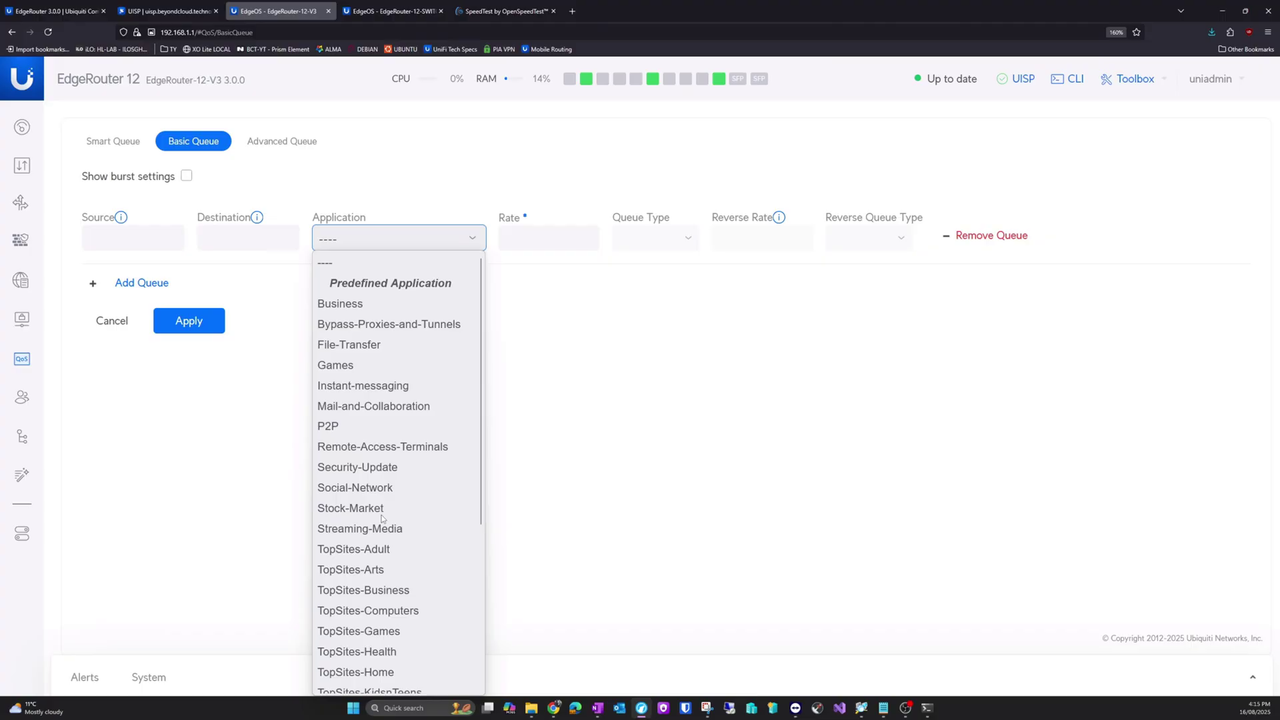
pyautogui.click(386, 548)
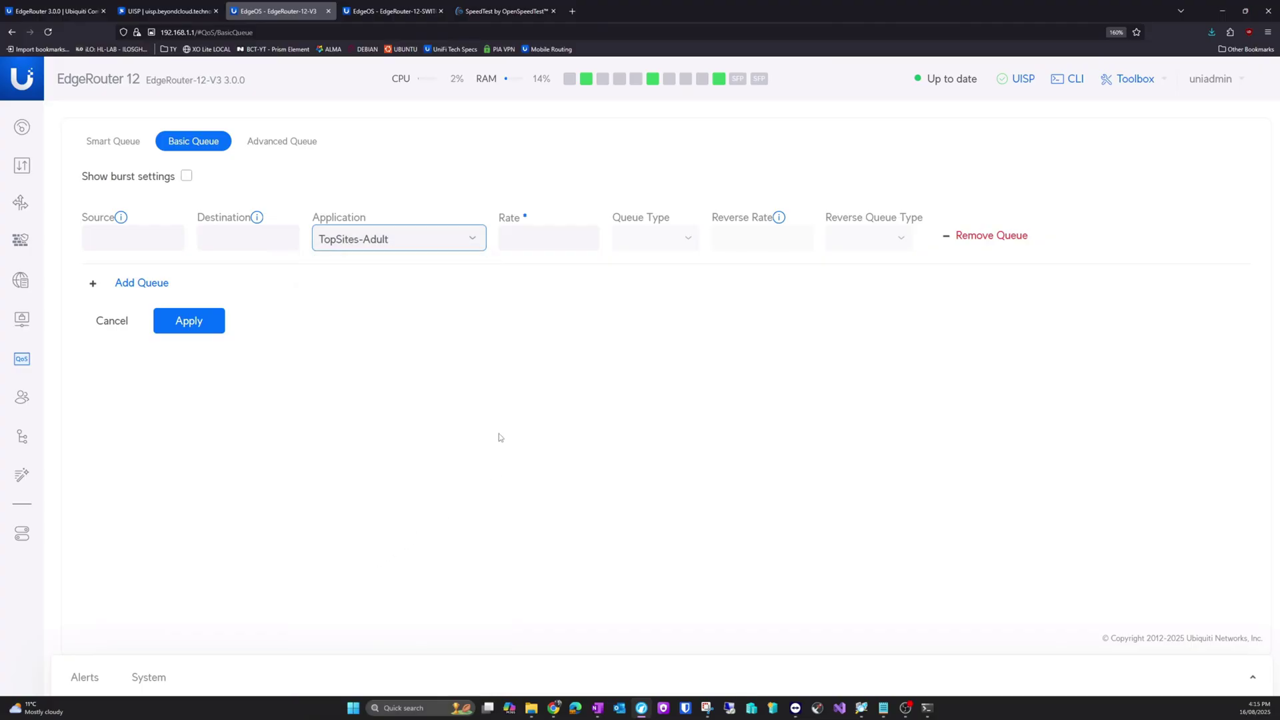
pyautogui.click(394, 239)
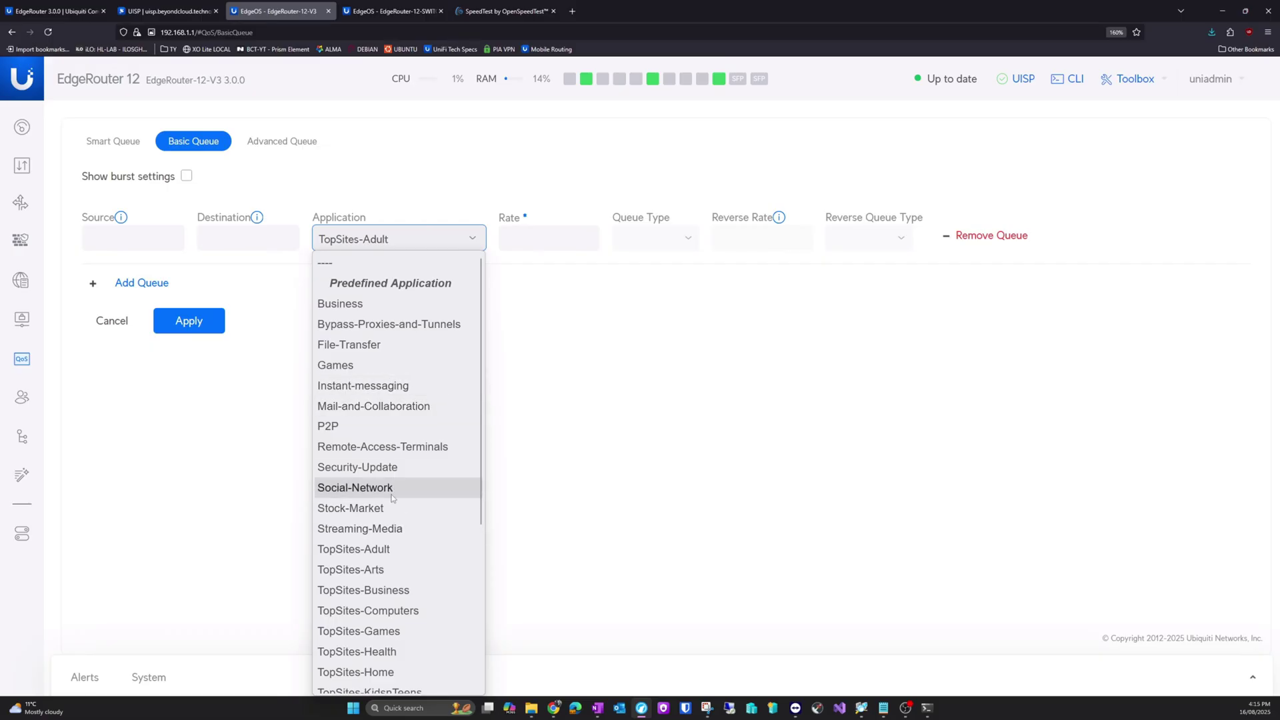
pyautogui.scroll(-4, 392, 497)
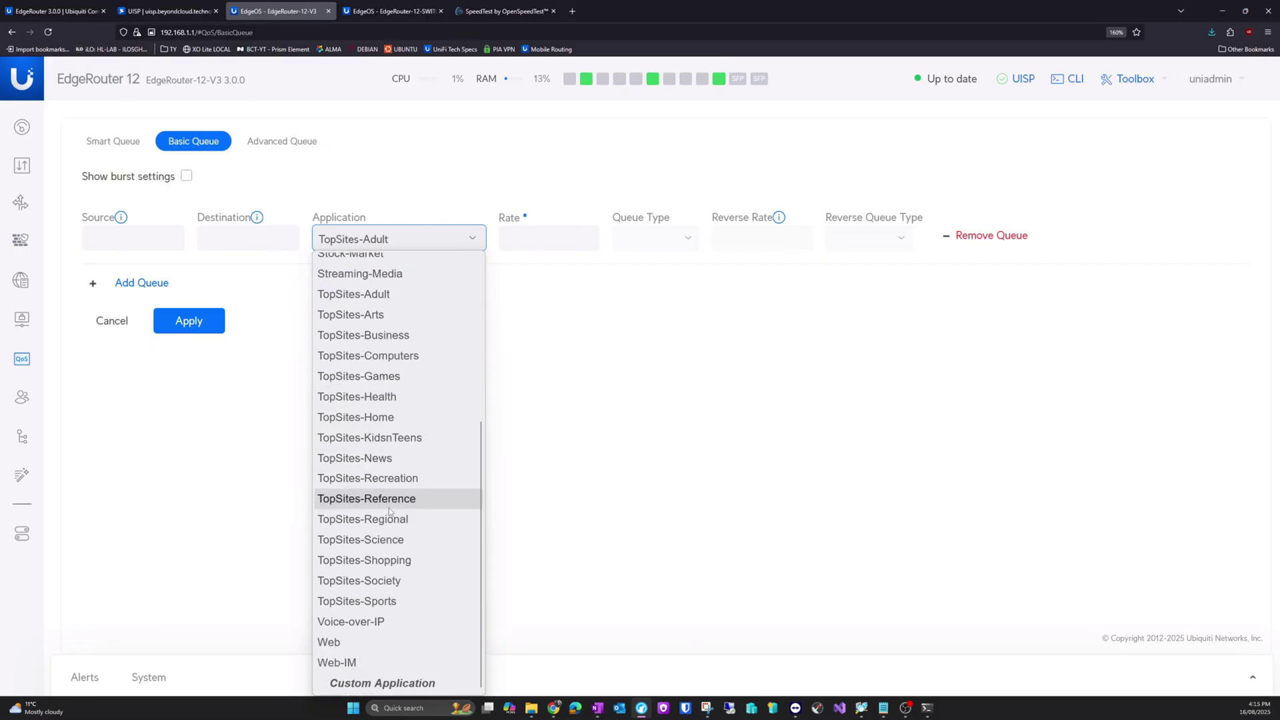
pyautogui.click(218, 432)
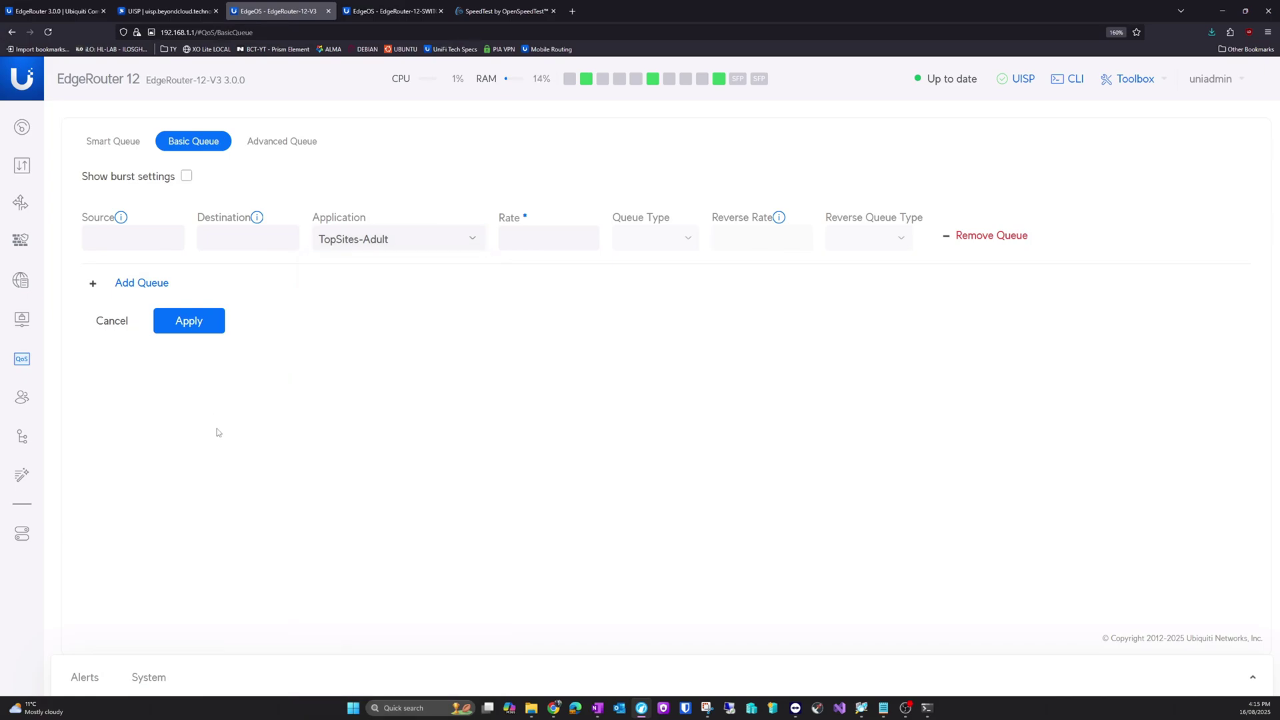
# - Open Users and switch between the Local and Remote user lists
pyautogui.click(30, 400)
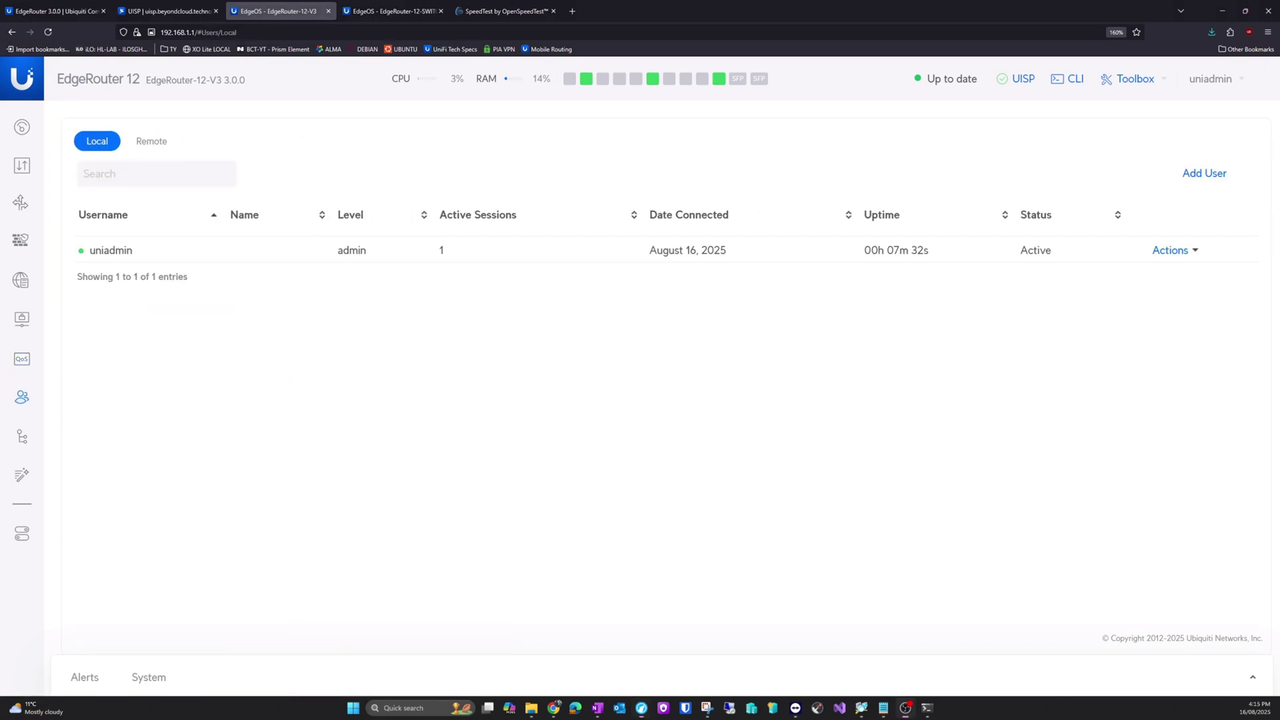
pyautogui.click(151, 140)
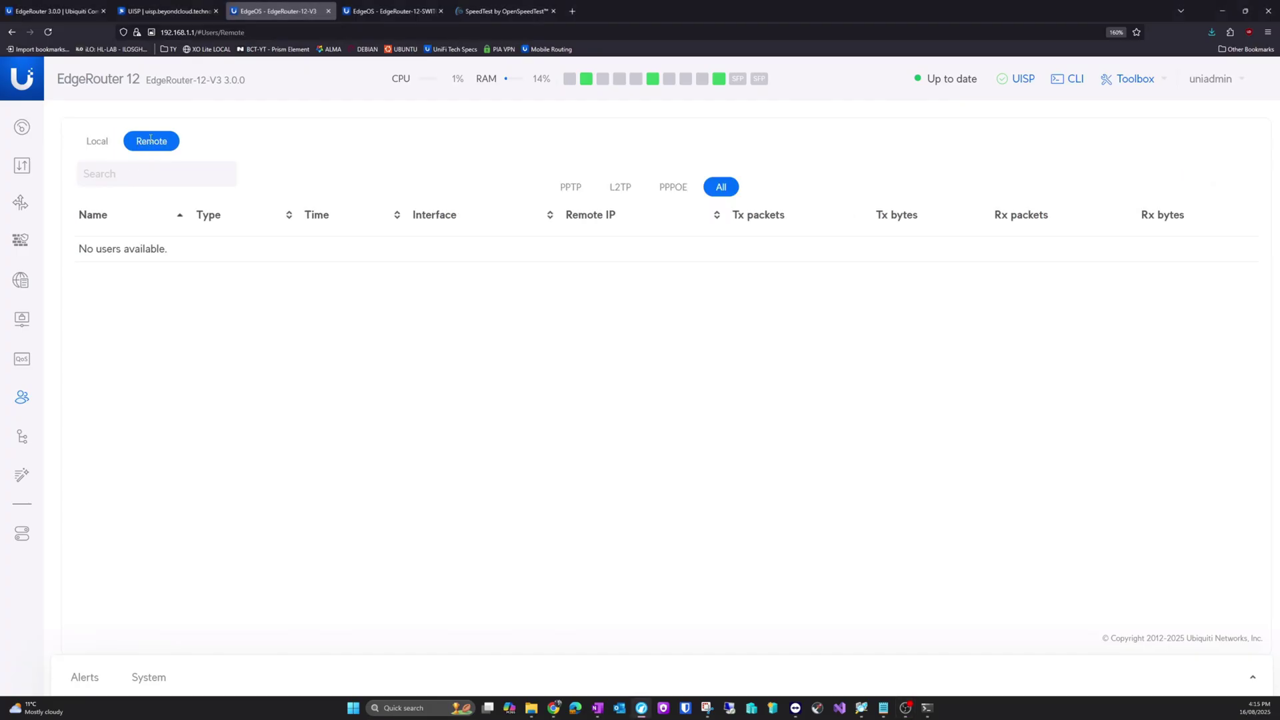
pyautogui.click(97, 140)
pyautogui.click(142, 142)
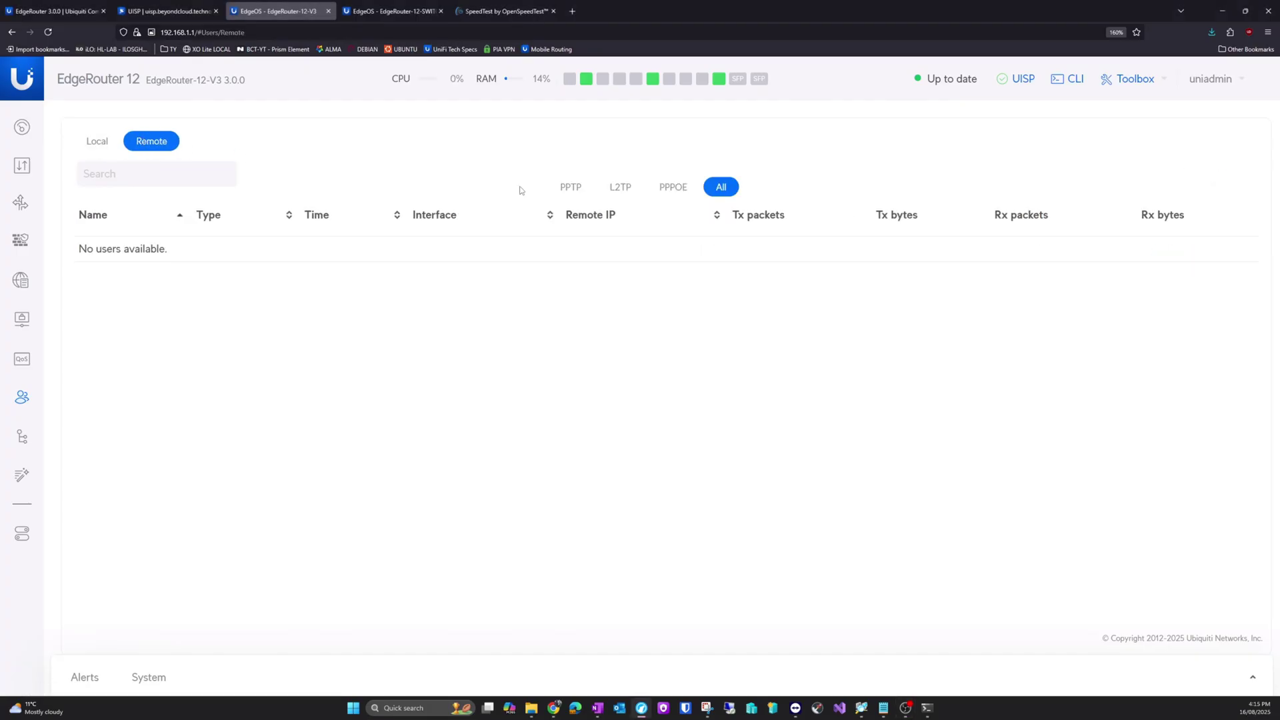
# - Filter remote users by PPPoE, L2TP and PPTP, then open the Config Tree
pyautogui.click(668, 193)
pyautogui.click(621, 192)
pyautogui.click(564, 192)
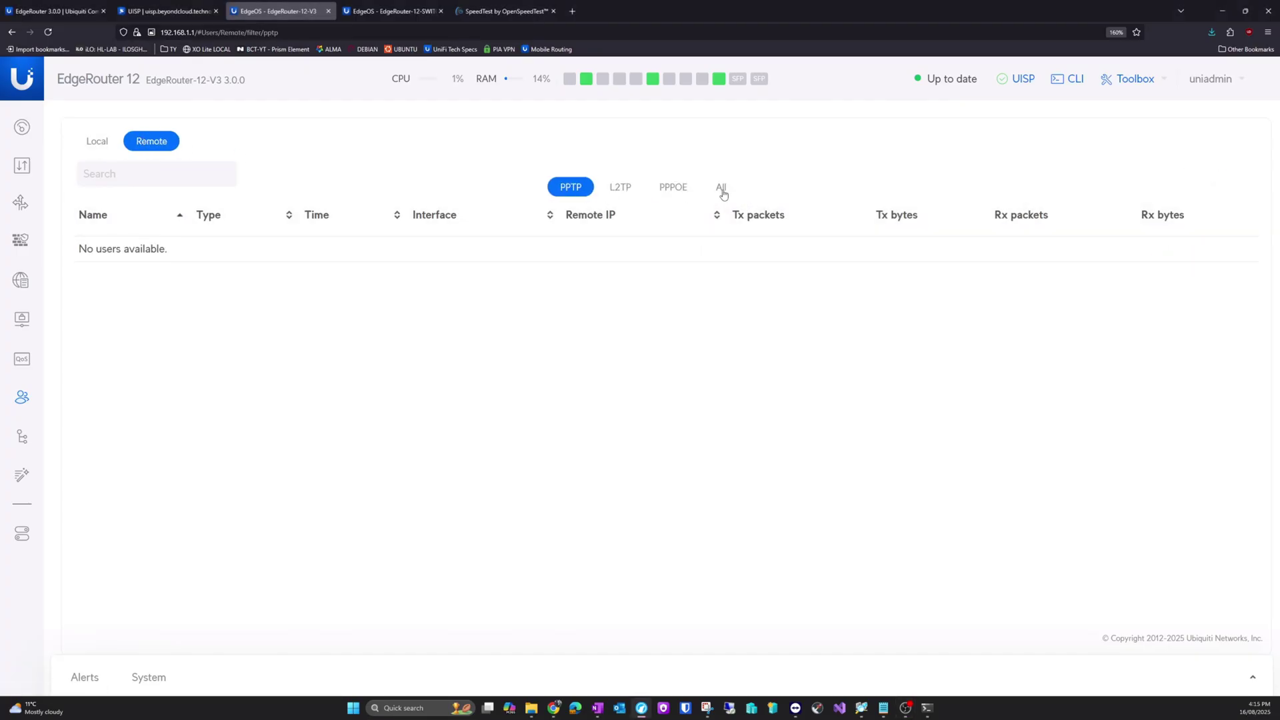
pyautogui.click(23, 435)
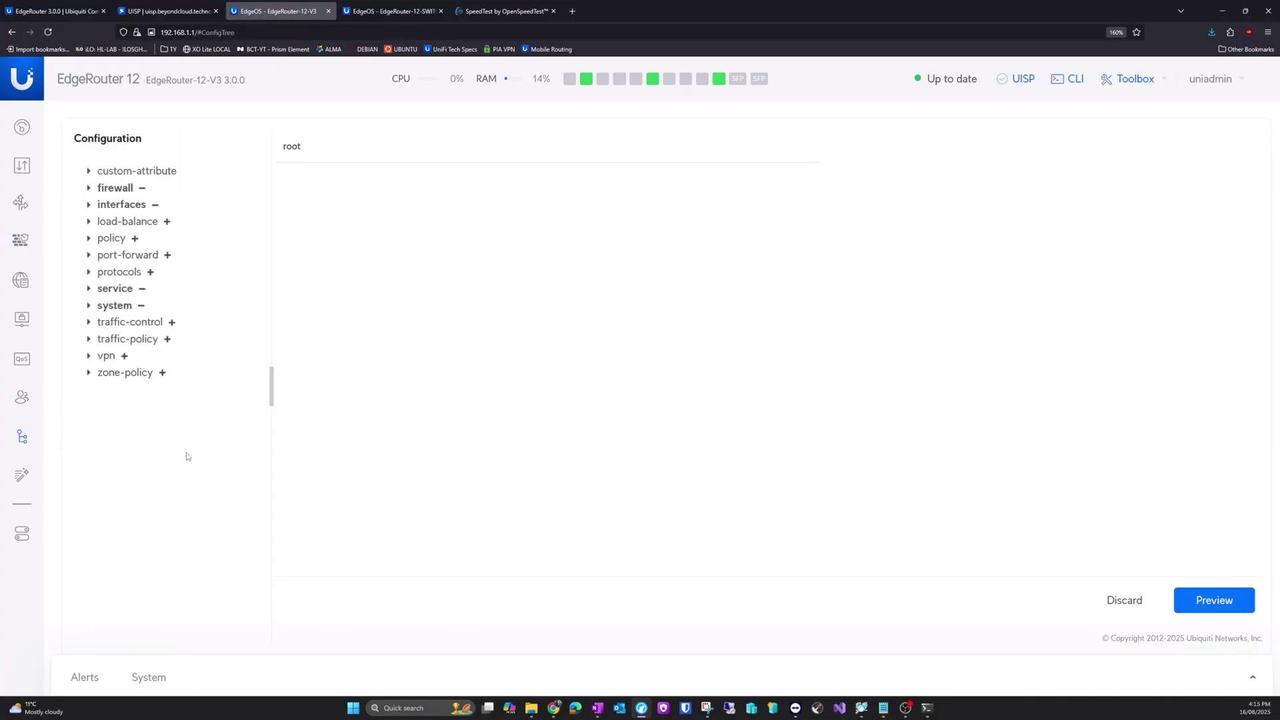
# - Browse the zone-policy and vpn nodes, peeking into rsa-keys, ipsec, l2tp and pptp
pyautogui.click(88, 372)
pyautogui.click(94, 391)
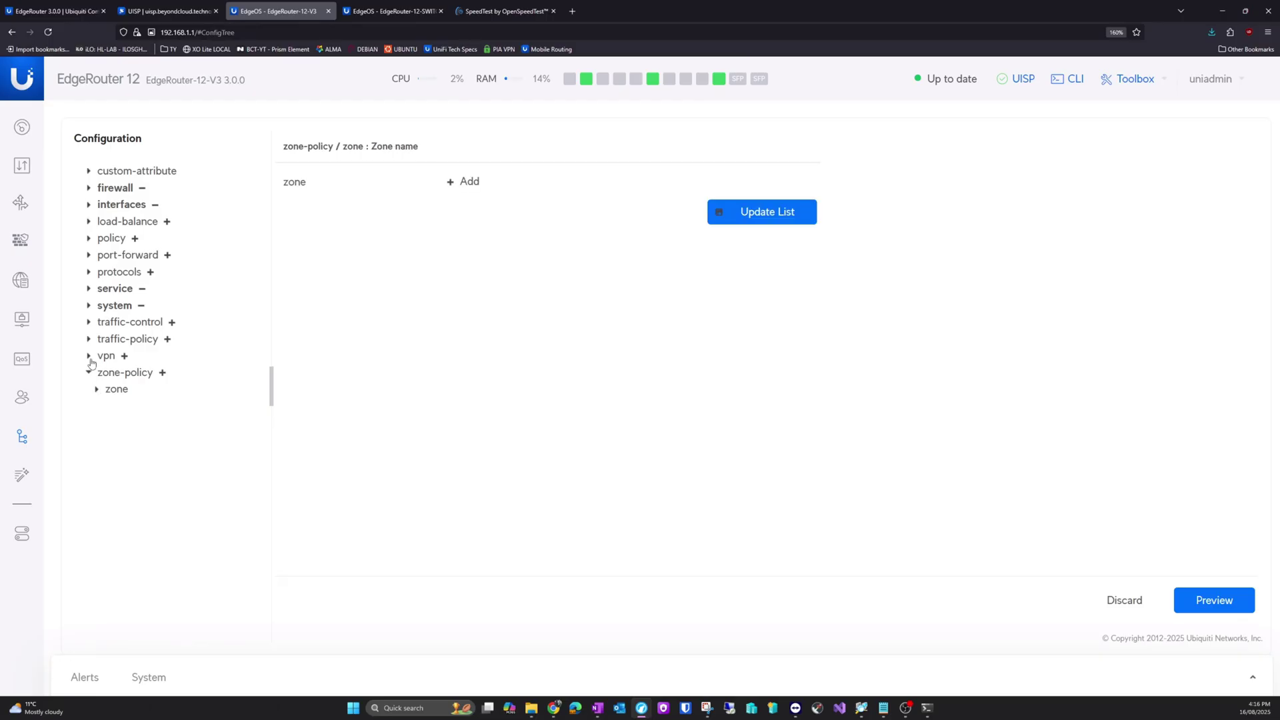
pyautogui.click(88, 355)
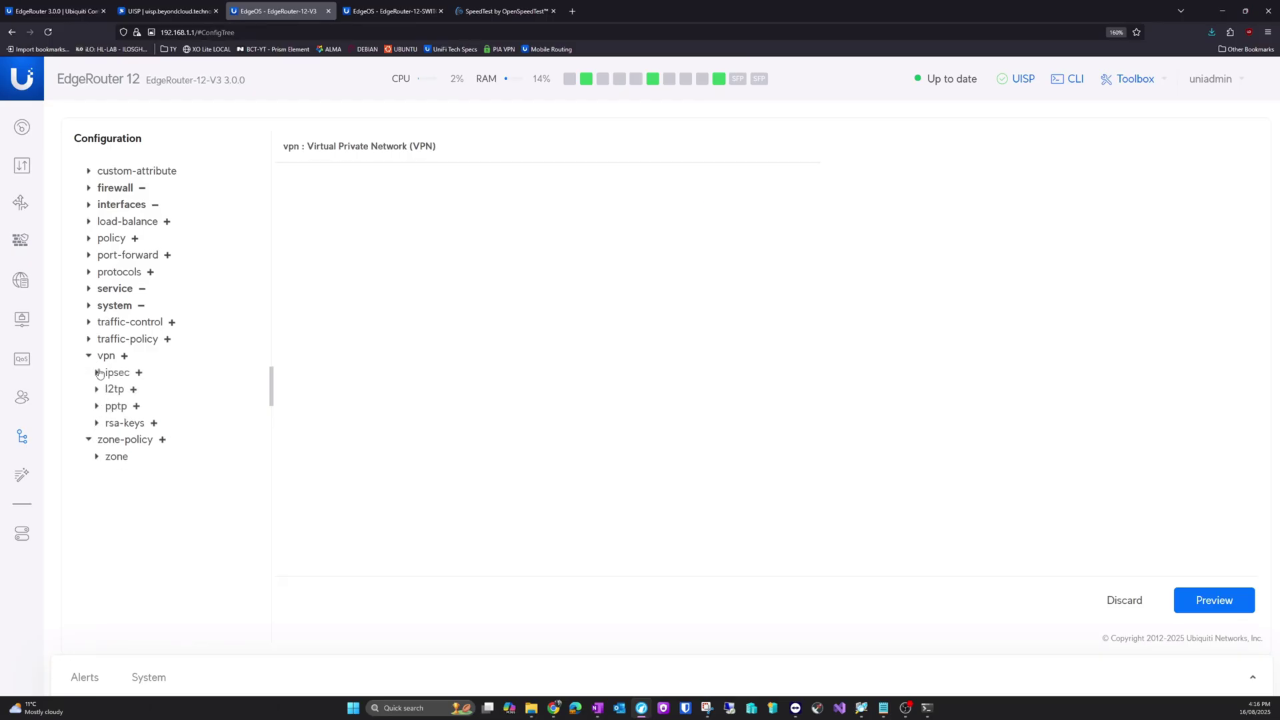
pyautogui.click(96, 424)
pyautogui.click(98, 424)
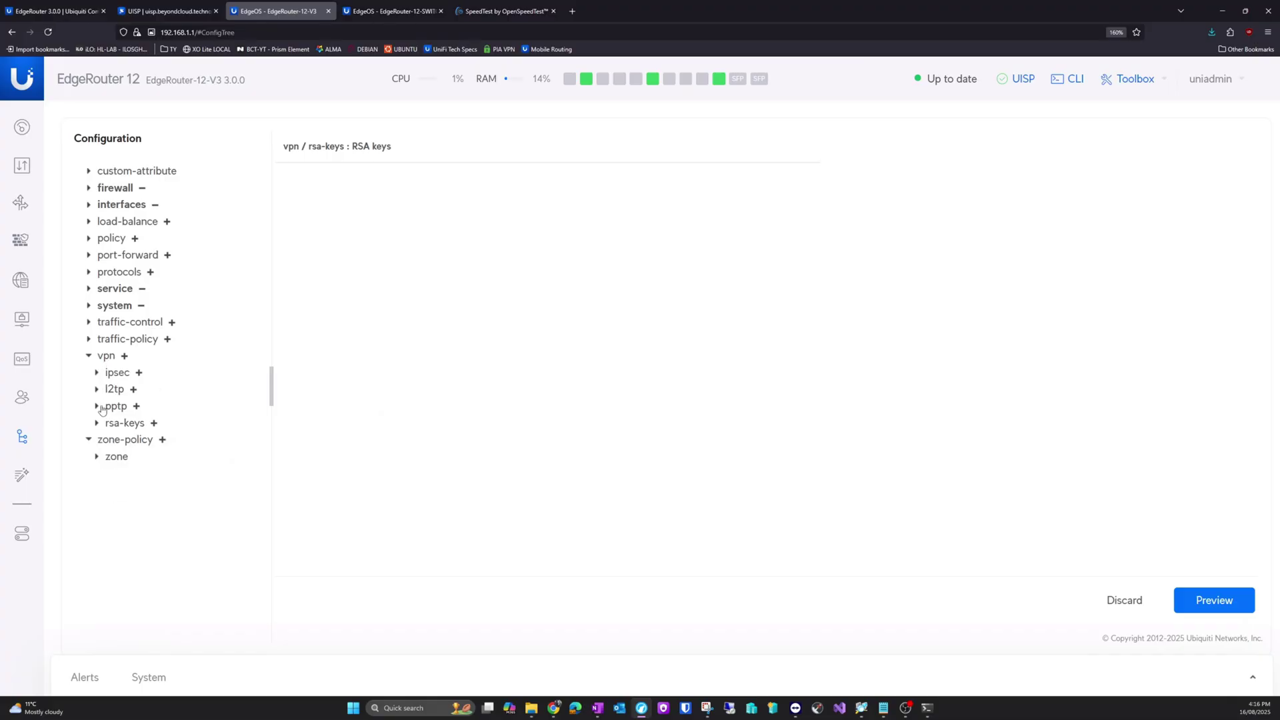
pyautogui.click(97, 374)
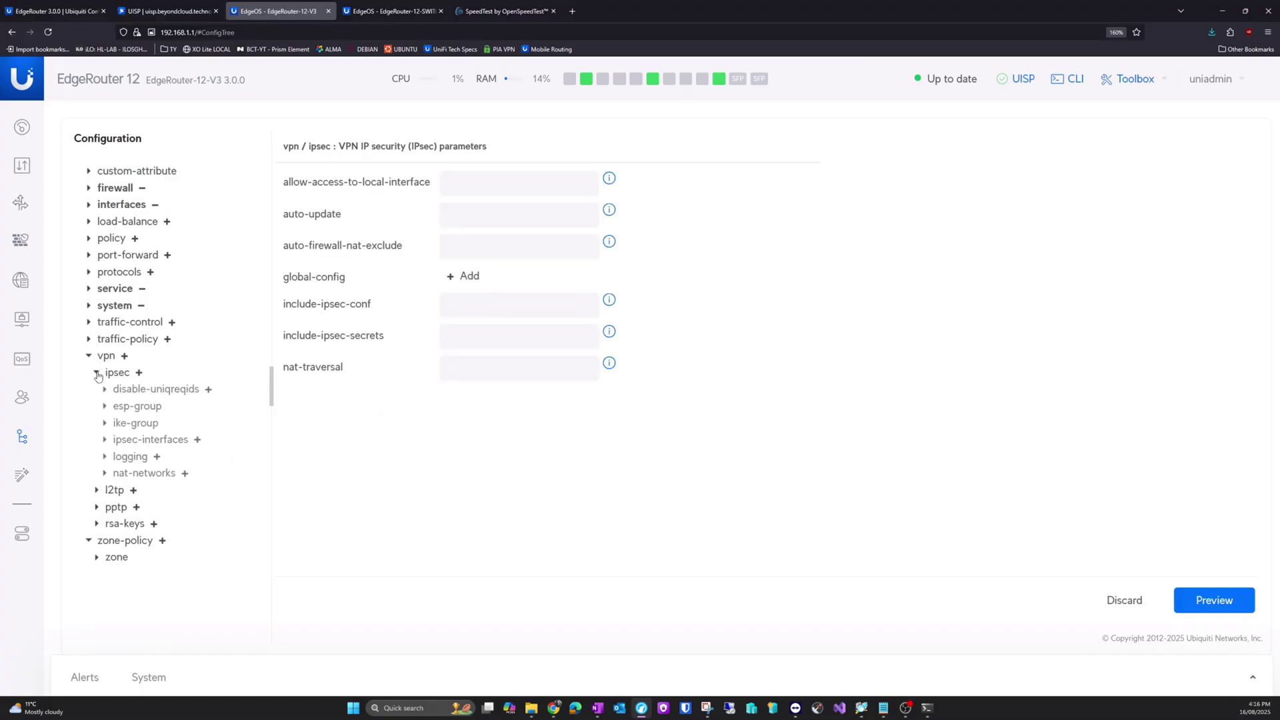
pyautogui.click(98, 373)
pyautogui.click(97, 390)
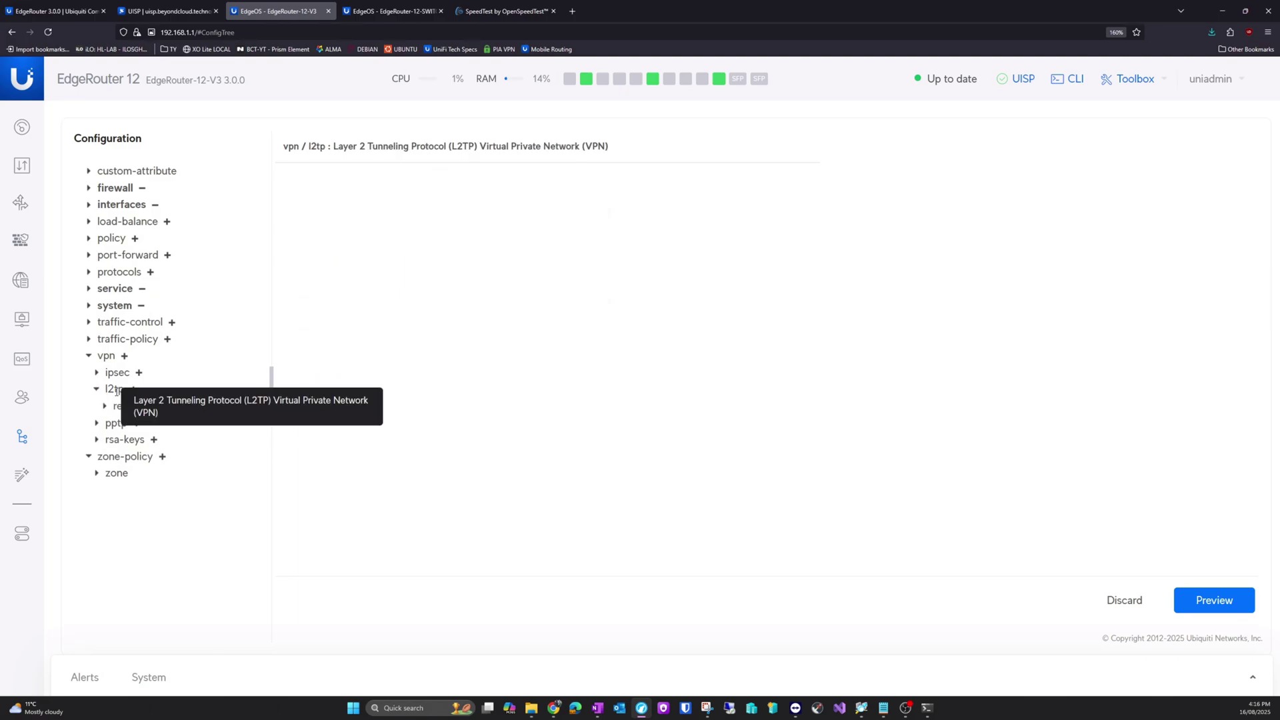
pyautogui.click(98, 425)
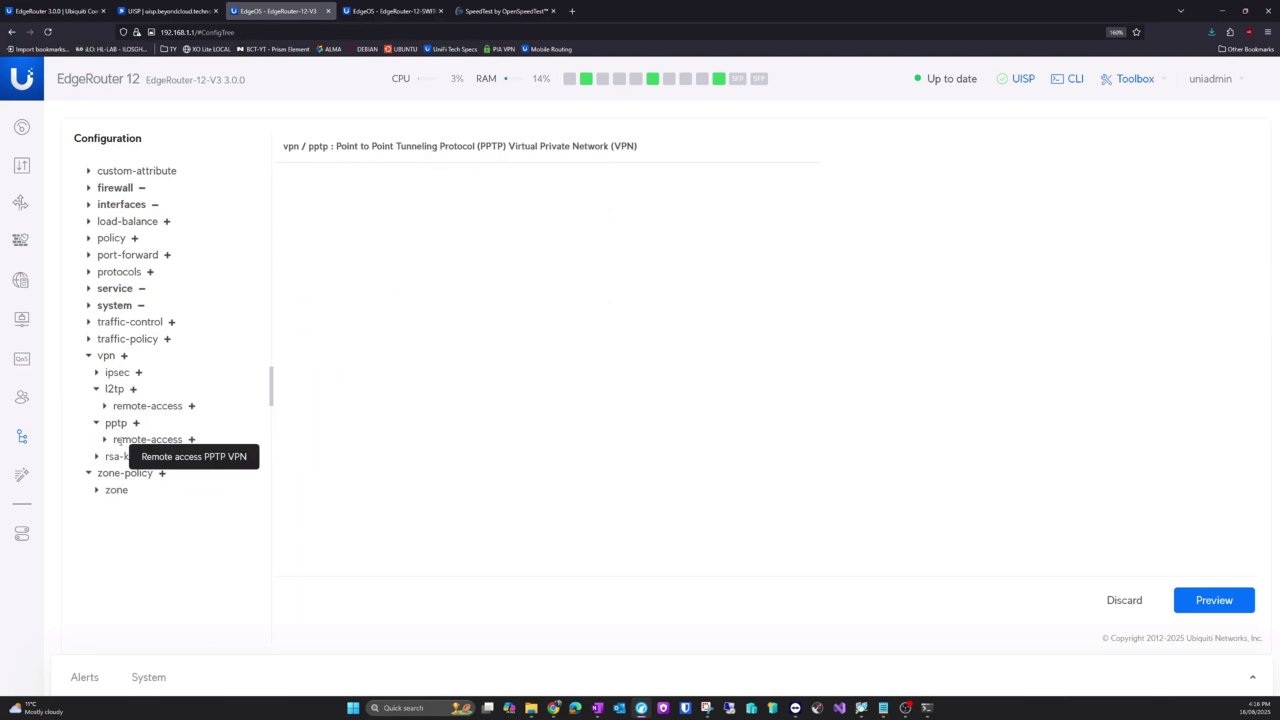
pyautogui.click(96, 389)
pyautogui.click(90, 357)
# - Inspect the traffic-policy, traffic-control smart-queue and system nodes
pyautogui.click(90, 341)
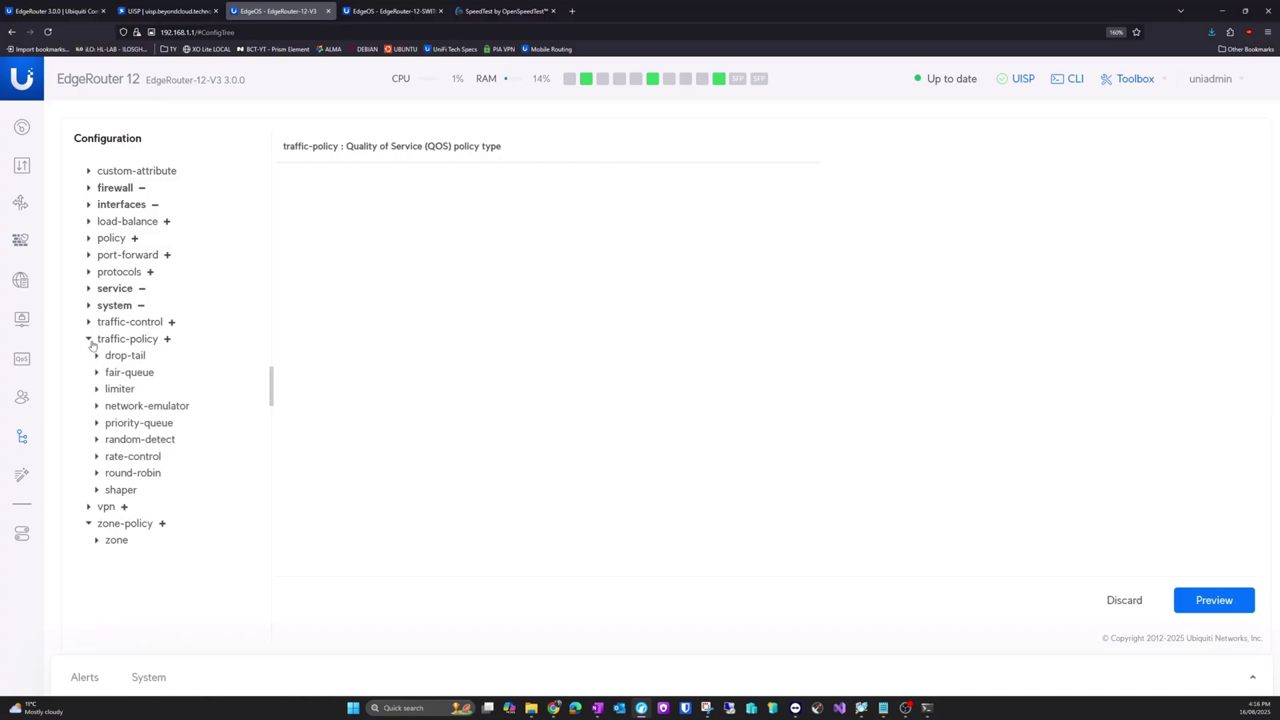
pyautogui.click(90, 342)
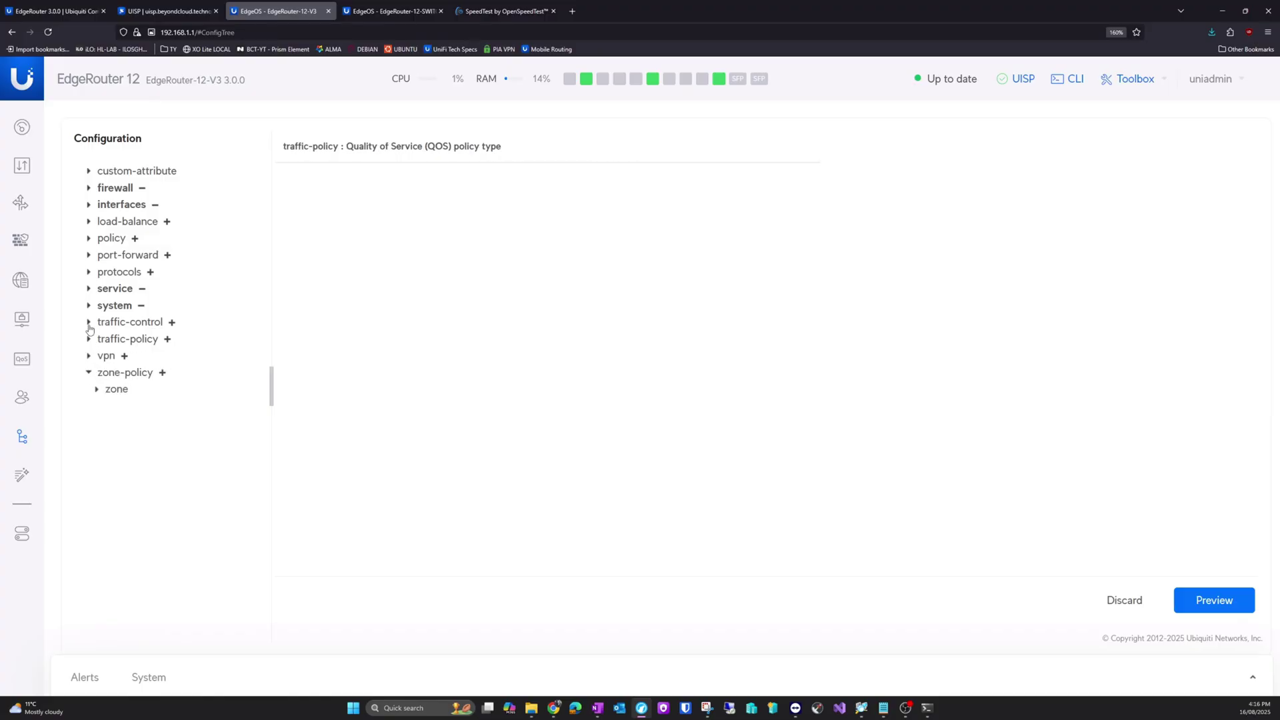
pyautogui.click(89, 324)
pyautogui.click(97, 372)
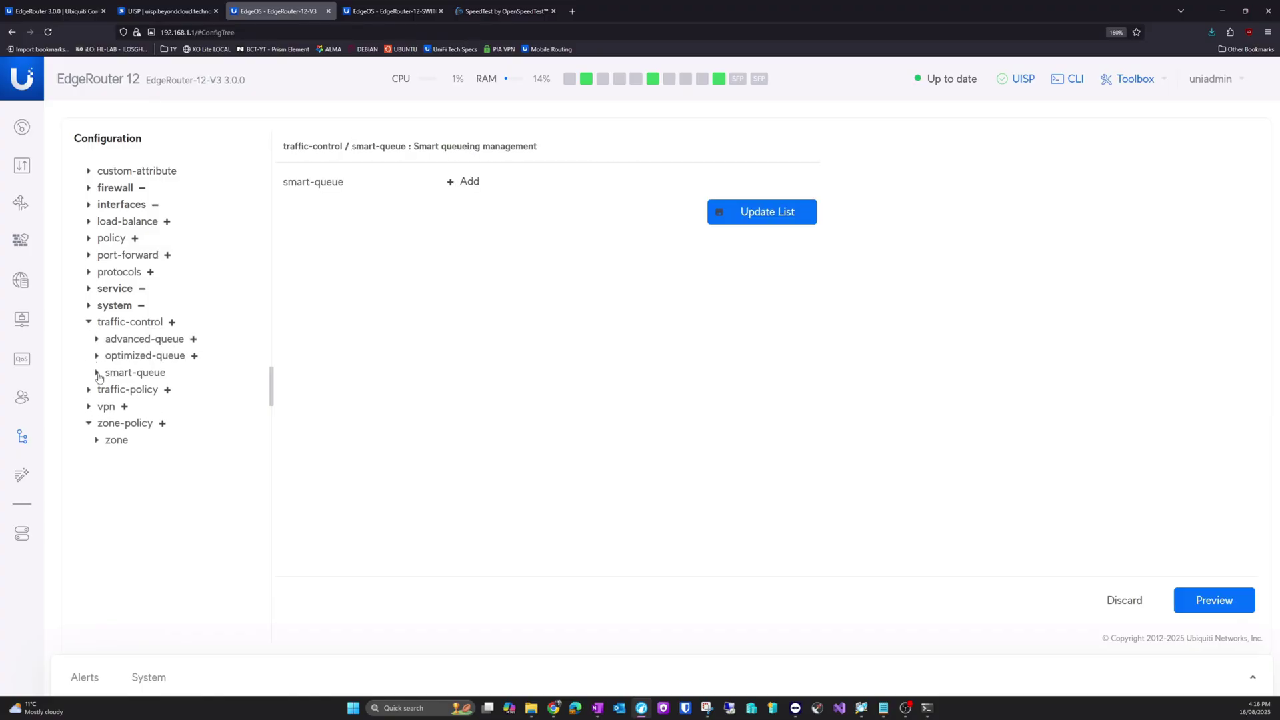
pyautogui.click(91, 307)
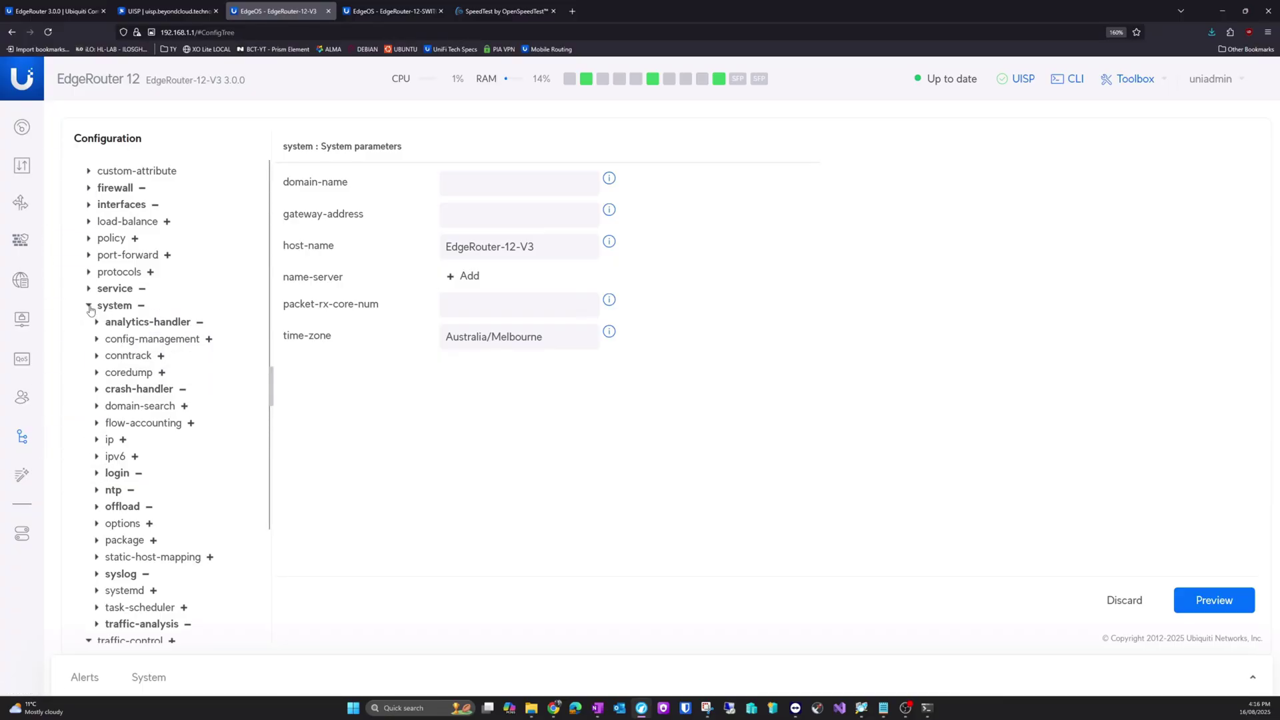
pyautogui.click(90, 307)
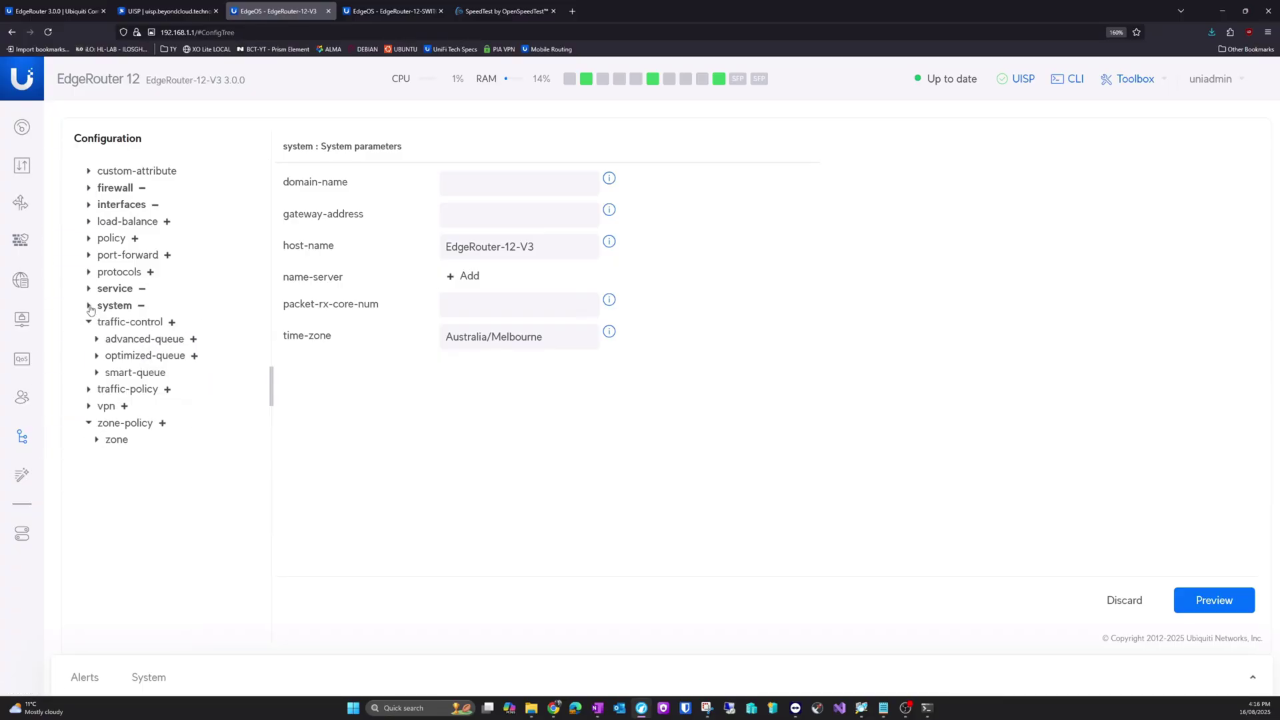
# - Expand and collapse the service, protocols and port-forward nodes, opening the port-forward rule list
pyautogui.click(88, 289)
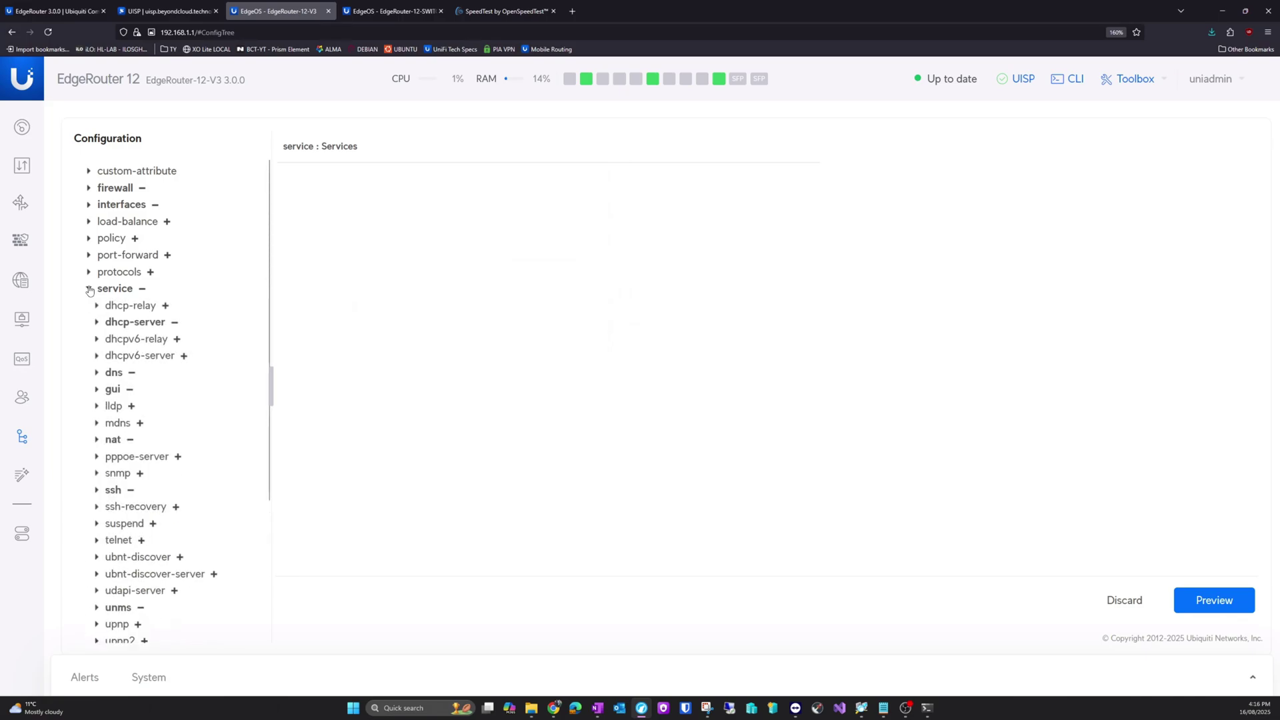
pyautogui.click(88, 289)
pyautogui.click(89, 272)
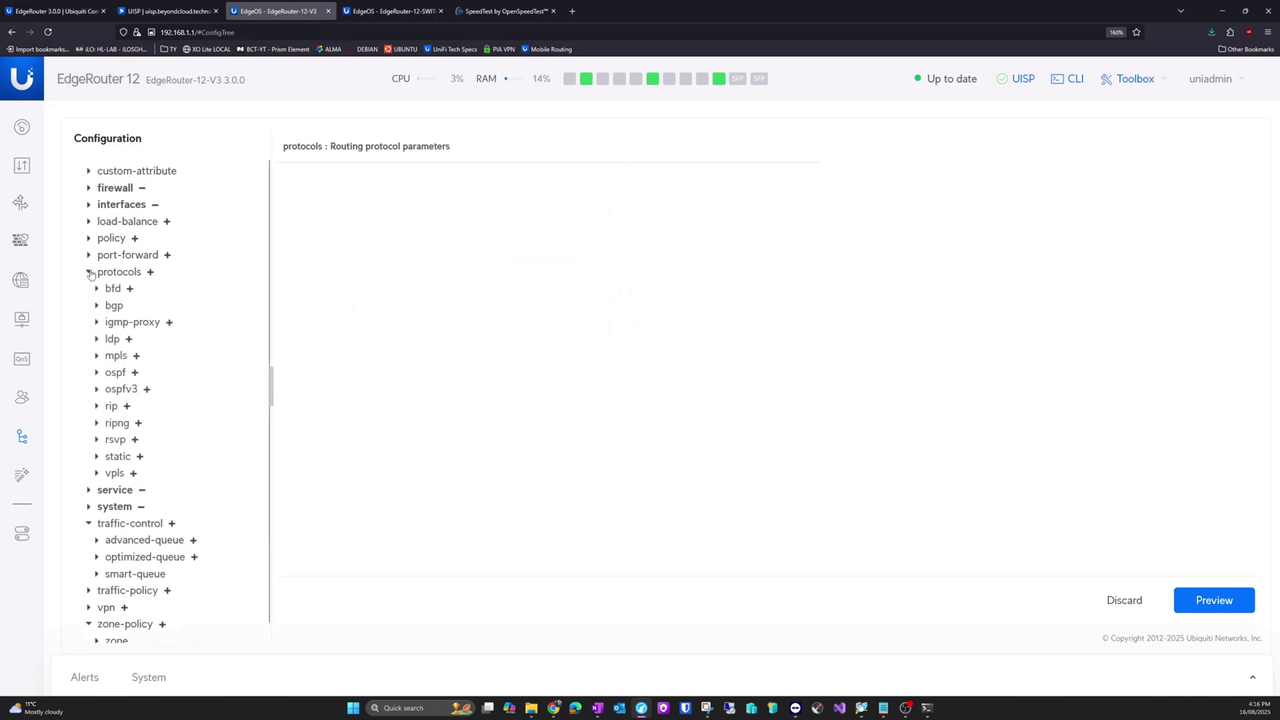
pyautogui.click(89, 272)
pyautogui.click(88, 255)
pyautogui.click(89, 255)
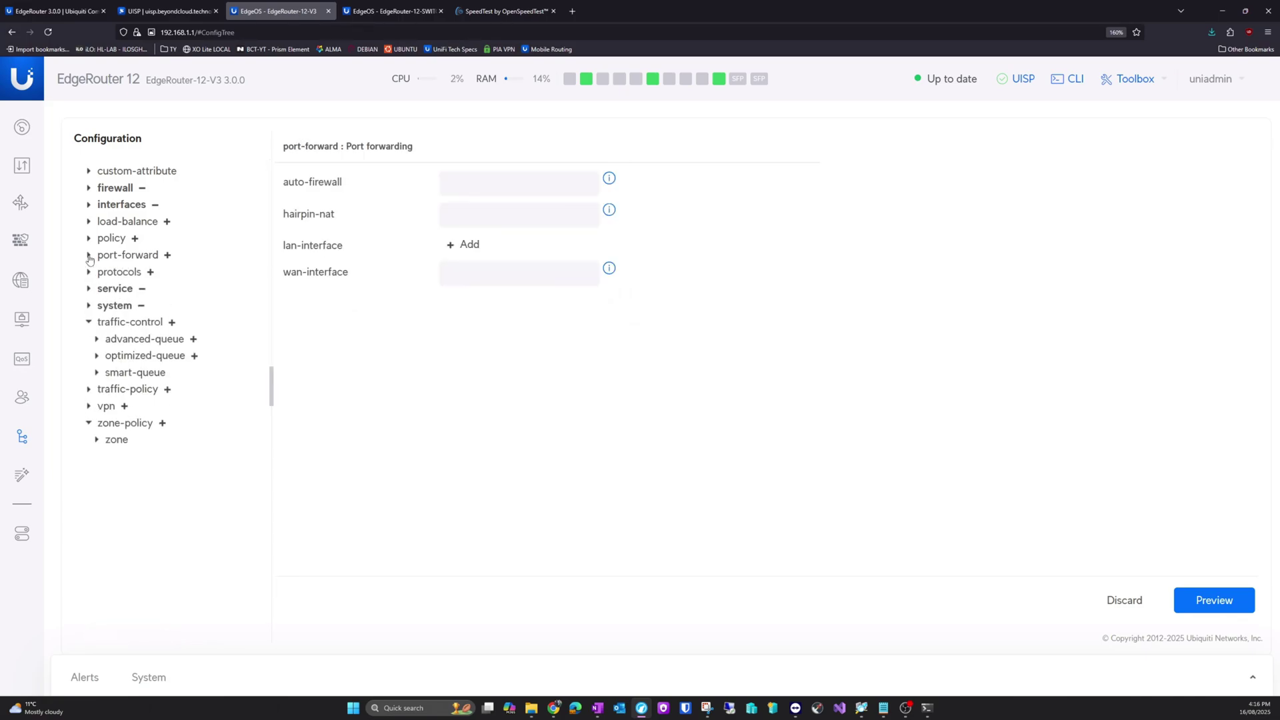
pyautogui.click(88, 255)
pyautogui.click(98, 272)
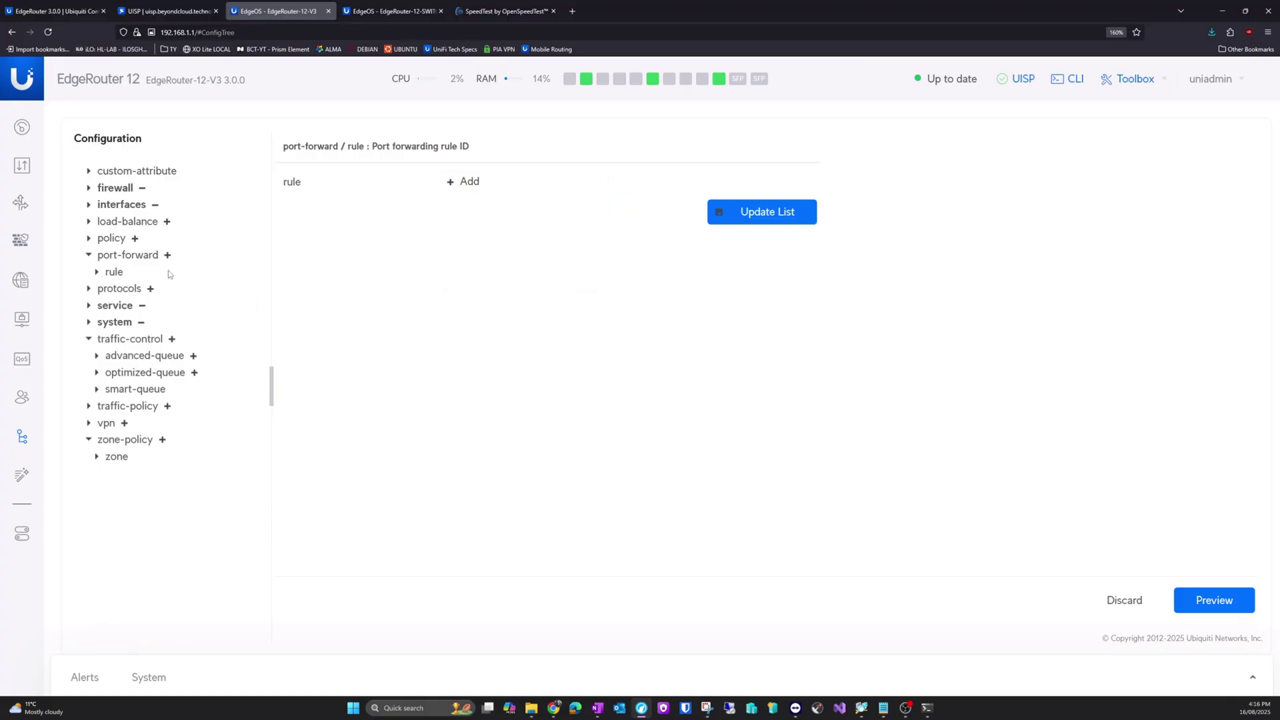
# - Expand policy, load-balance, interfaces and firewall, view OpenVPN settings, then open Wizards
pyautogui.click(89, 238)
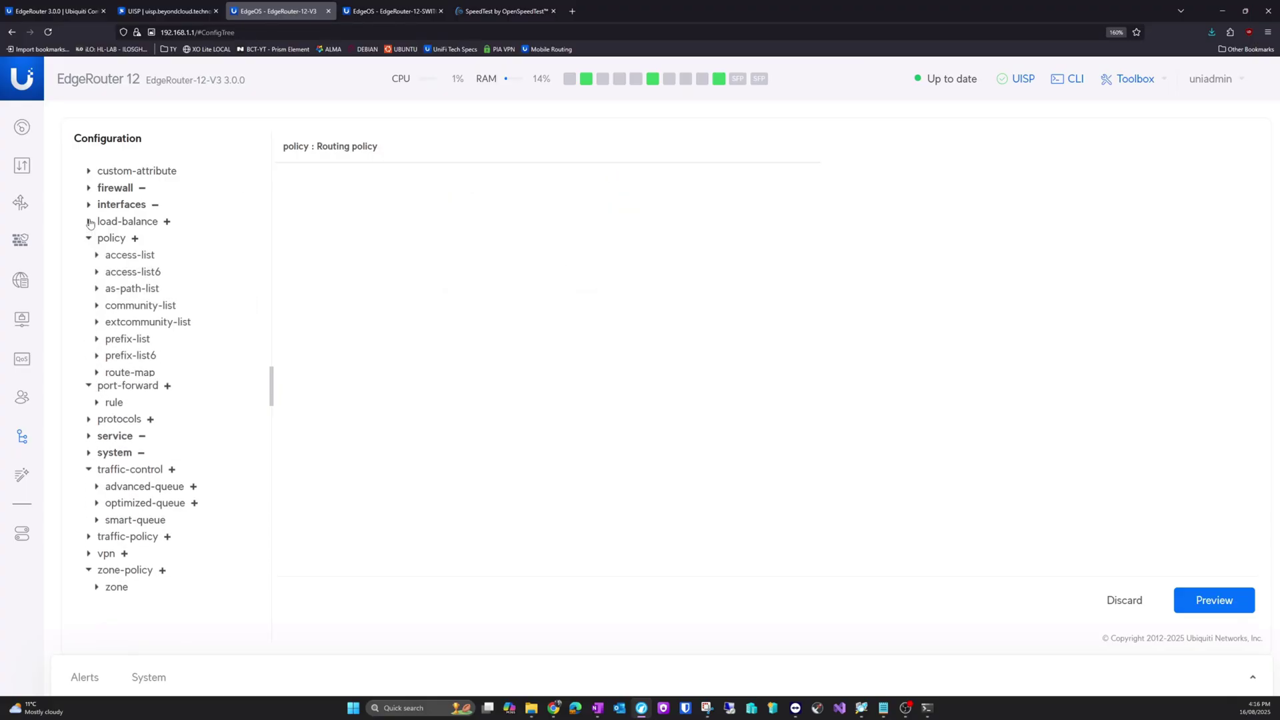
pyautogui.click(89, 222)
pyautogui.click(88, 204)
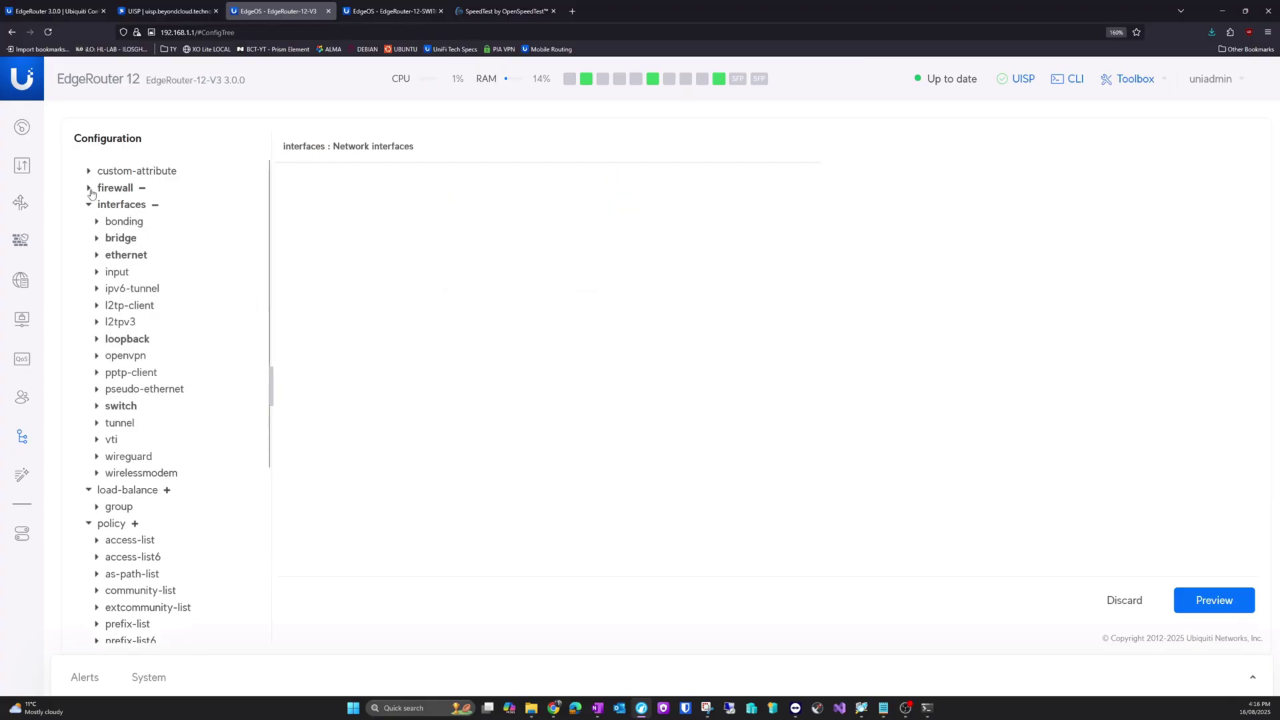
pyautogui.click(89, 189)
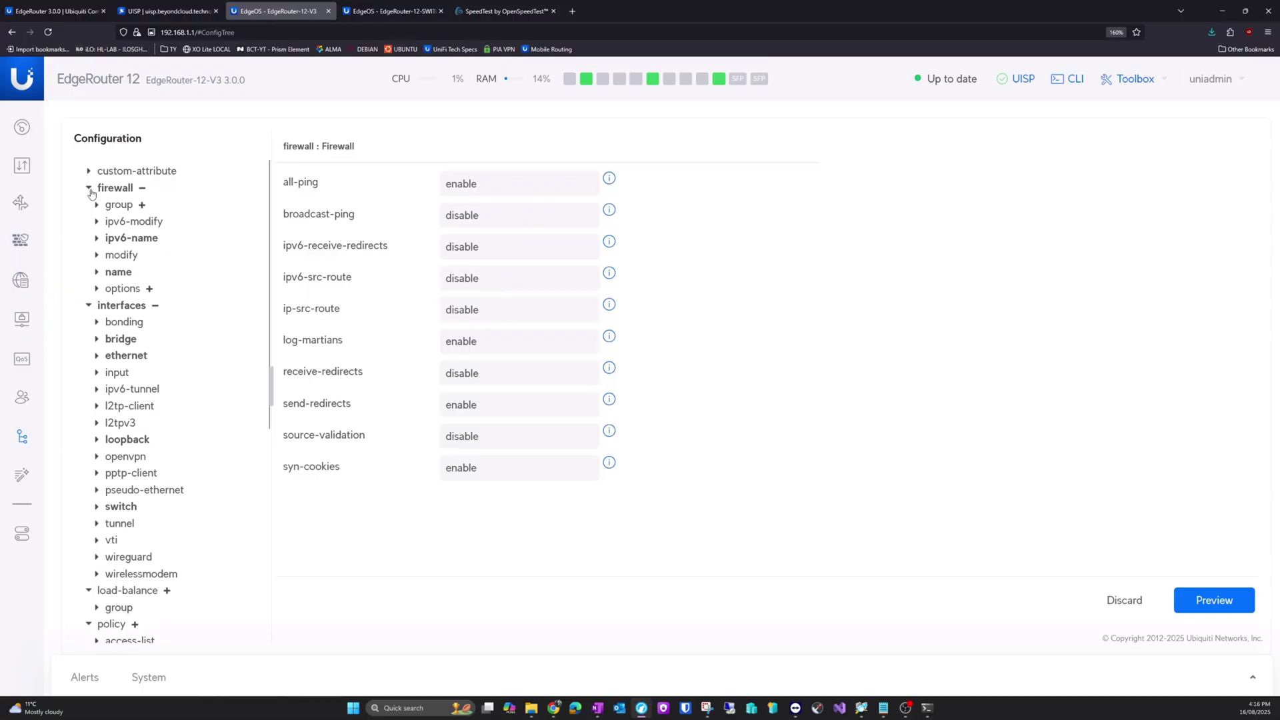
pyautogui.click(95, 459)
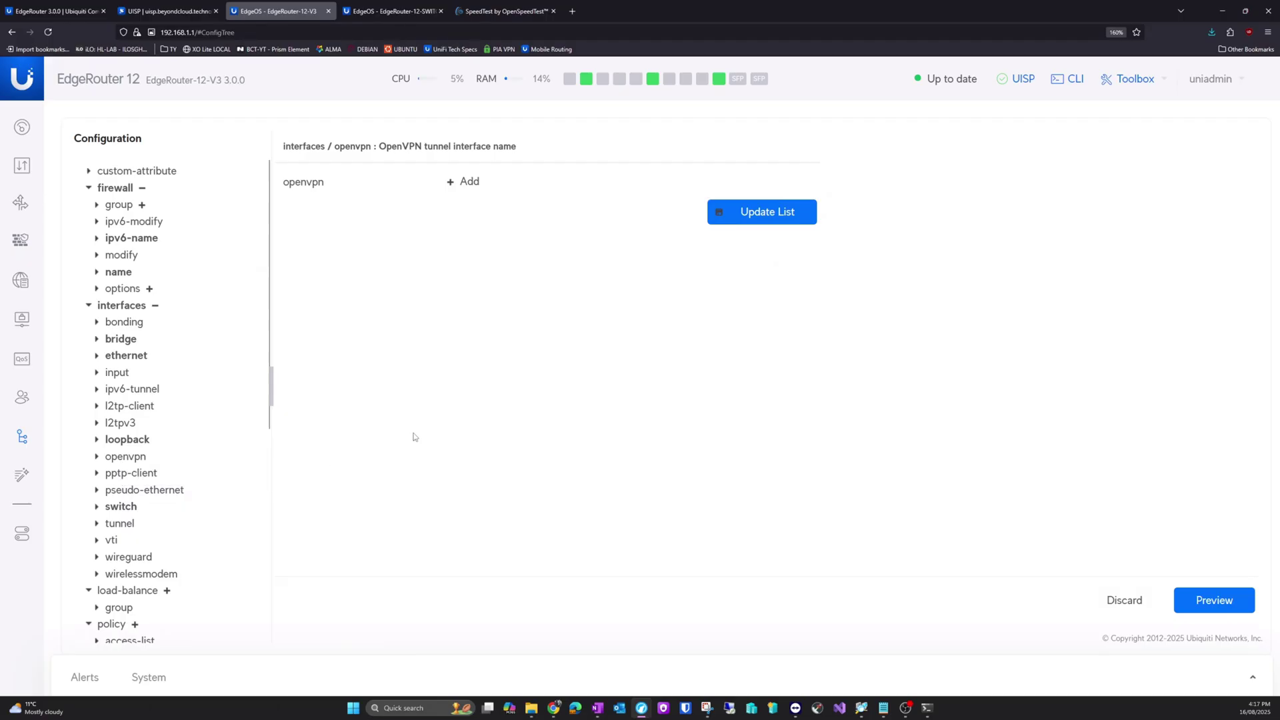
pyautogui.click(22, 474)
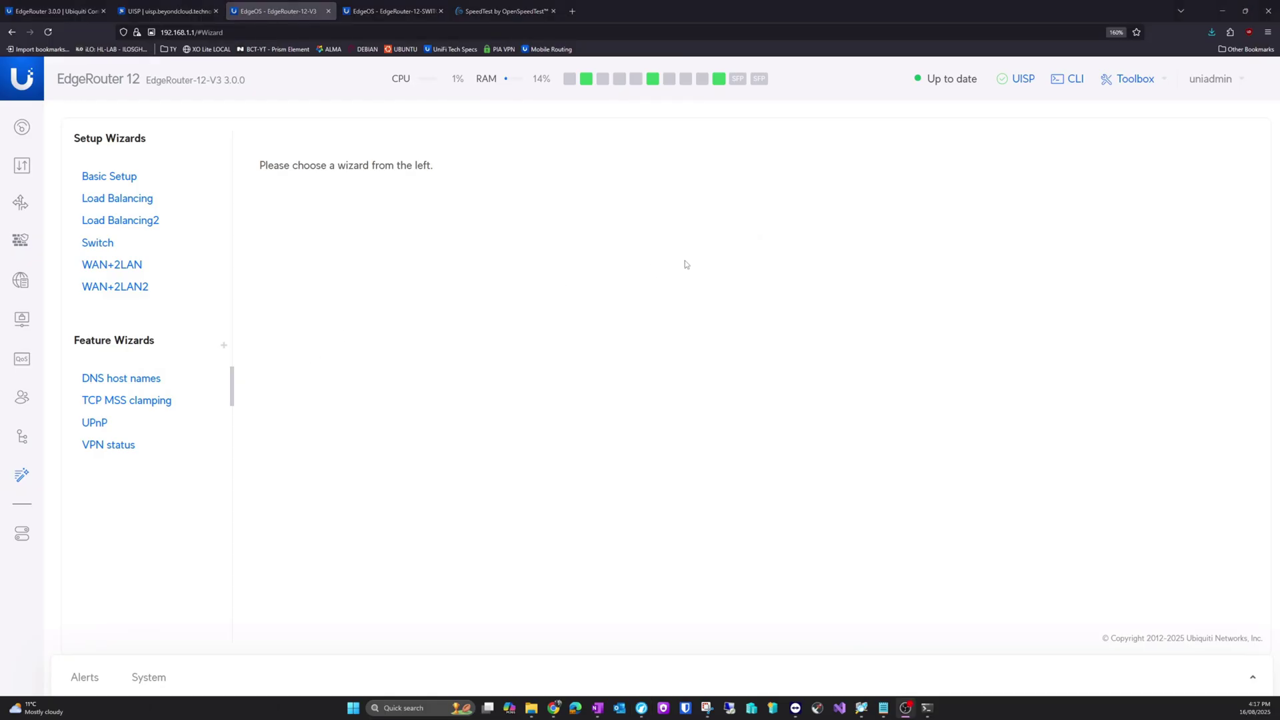
# - Run the Basic Setup wizard with anonymous usage reporting enabled and apply, then open Load Balancing
pyautogui.click(209, 181)
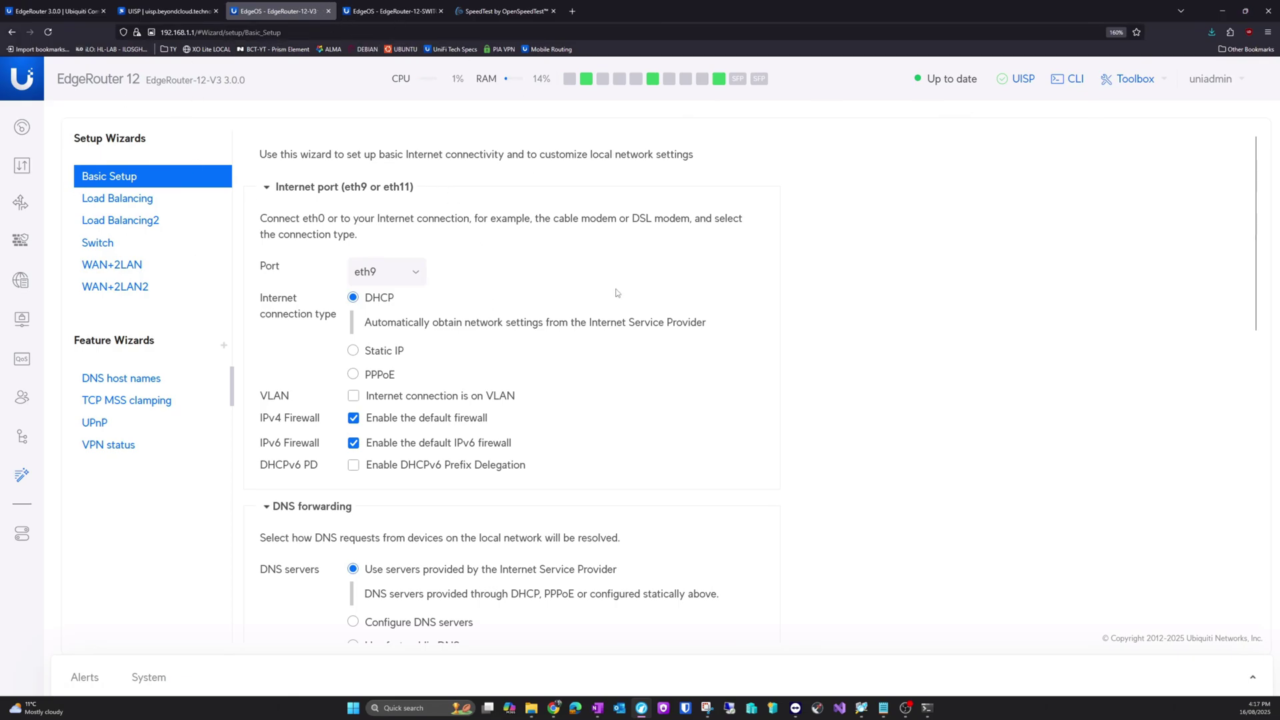
pyautogui.scroll(-2, 645, 329)
pyautogui.scroll(-4, 645, 329)
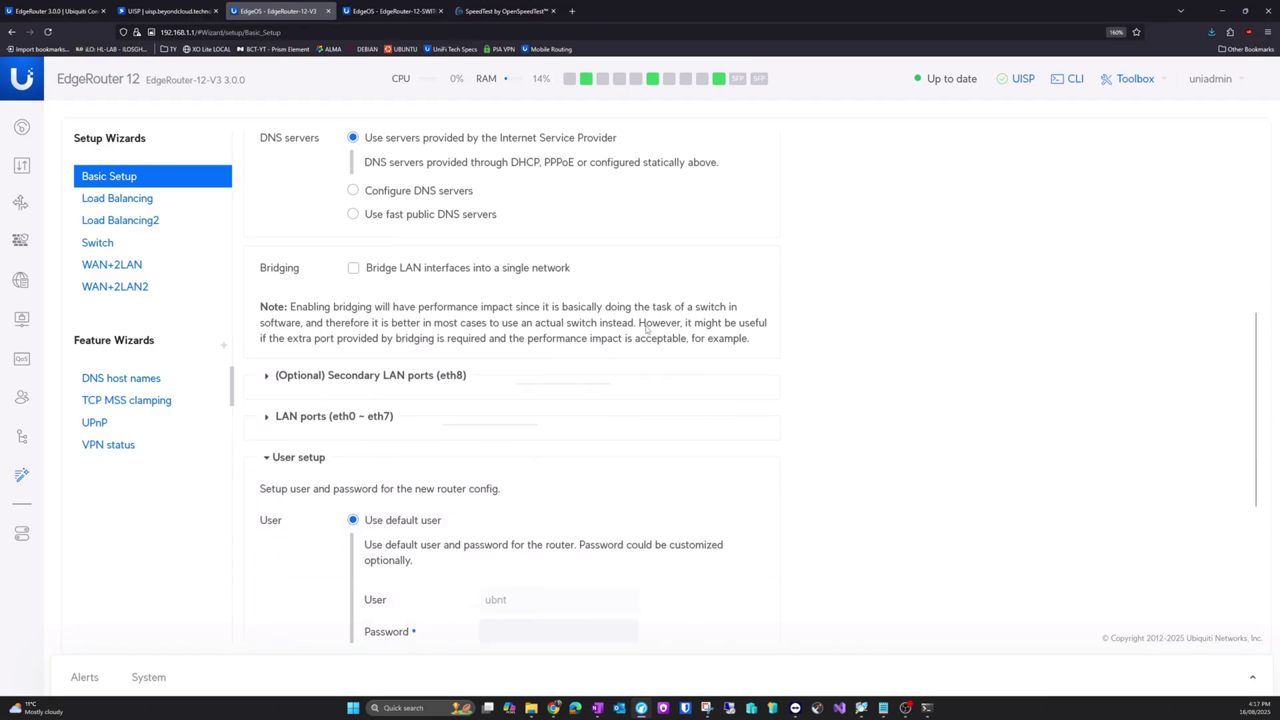
pyautogui.click(274, 358)
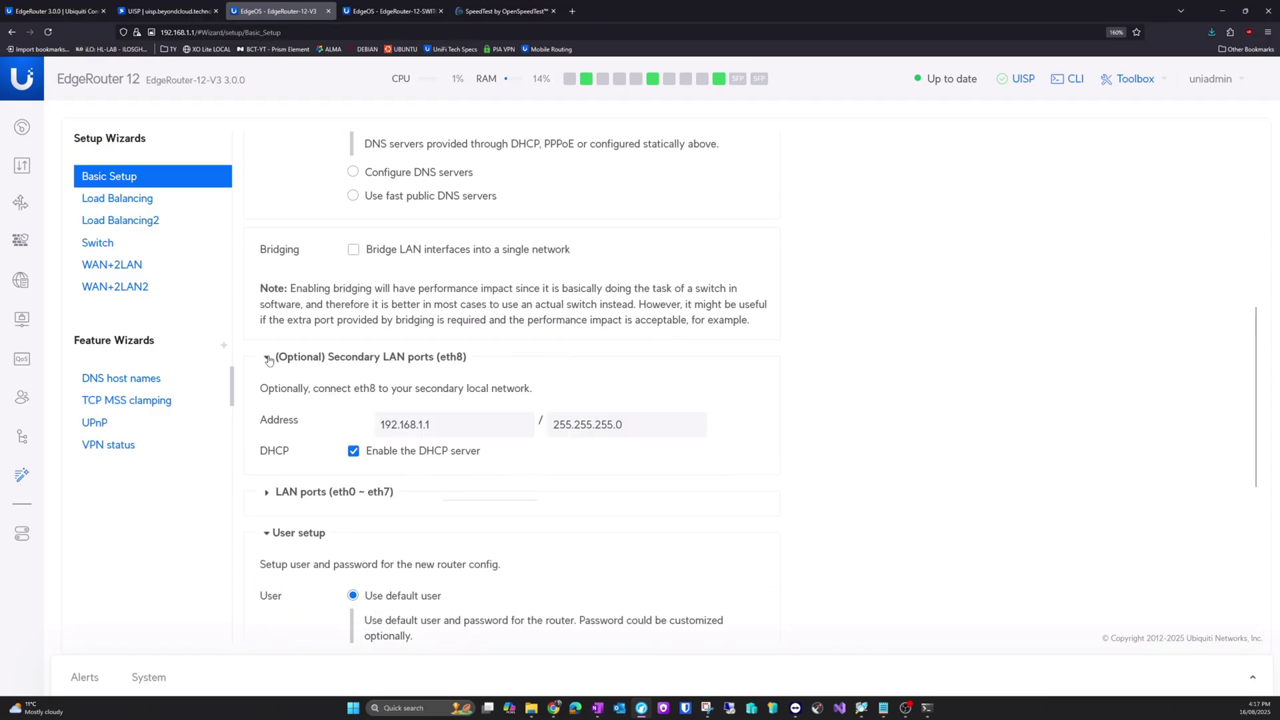
pyautogui.click(275, 358)
pyautogui.scroll(-4, 287, 410)
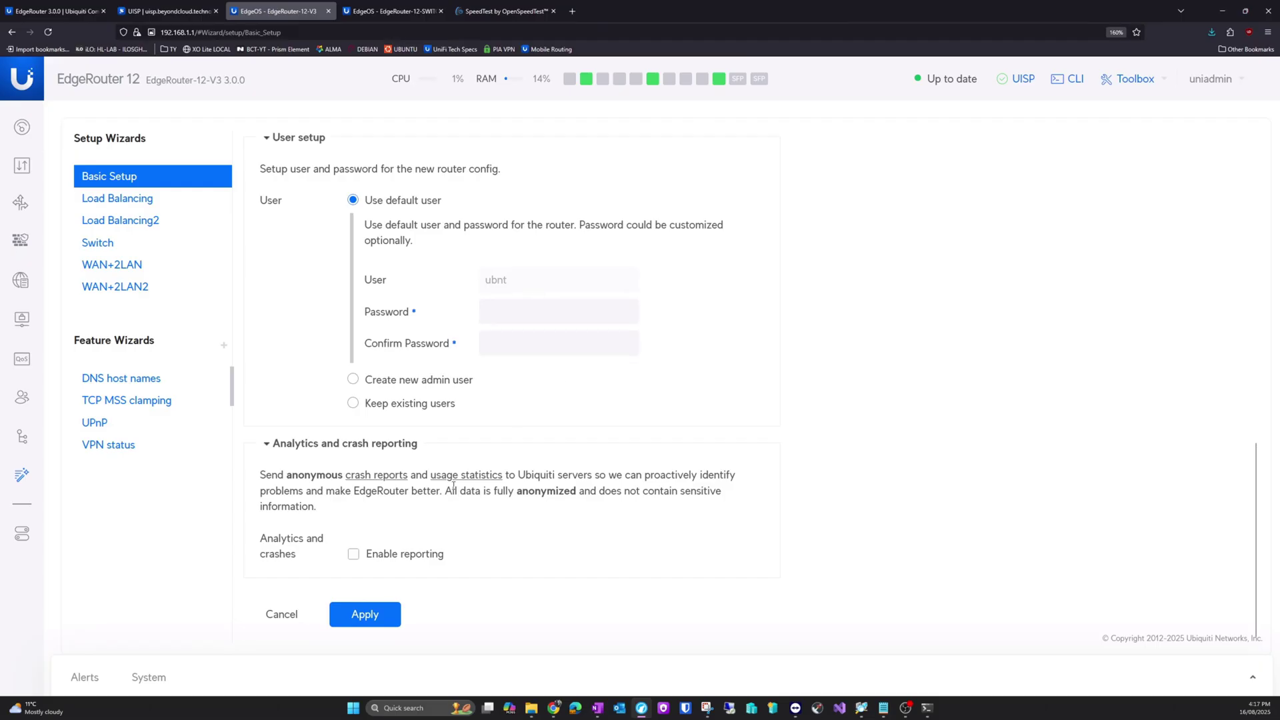
pyautogui.click(353, 554)
pyautogui.click(365, 615)
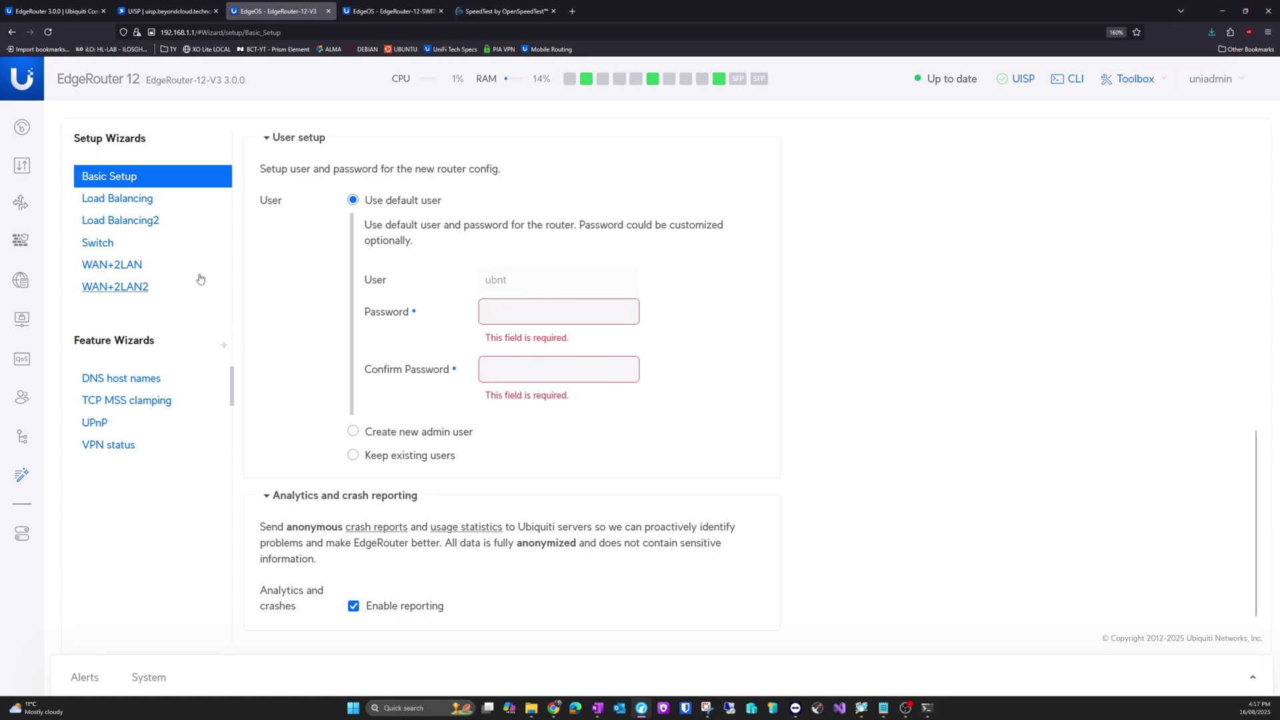
pyautogui.click(160, 203)
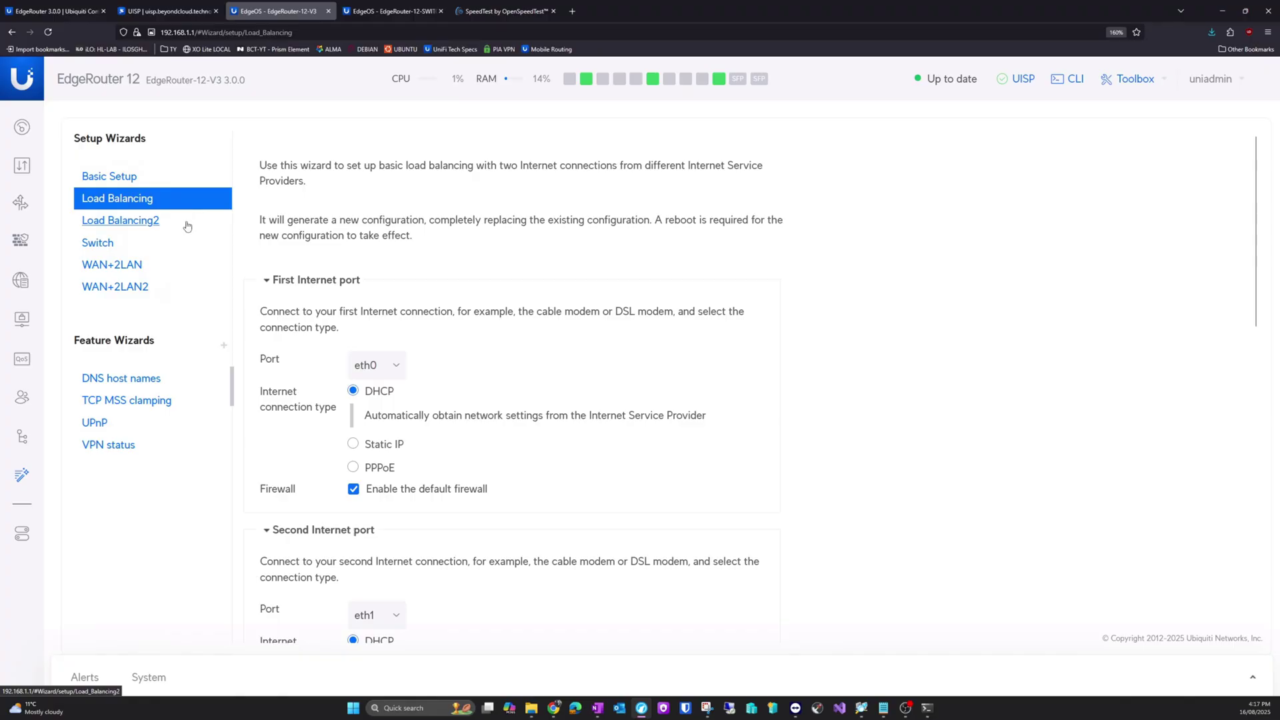
# - Add an Additional Internet port in the Load Balancing wizard, leaving it on eth0
pyautogui.scroll(-5, 633, 360)
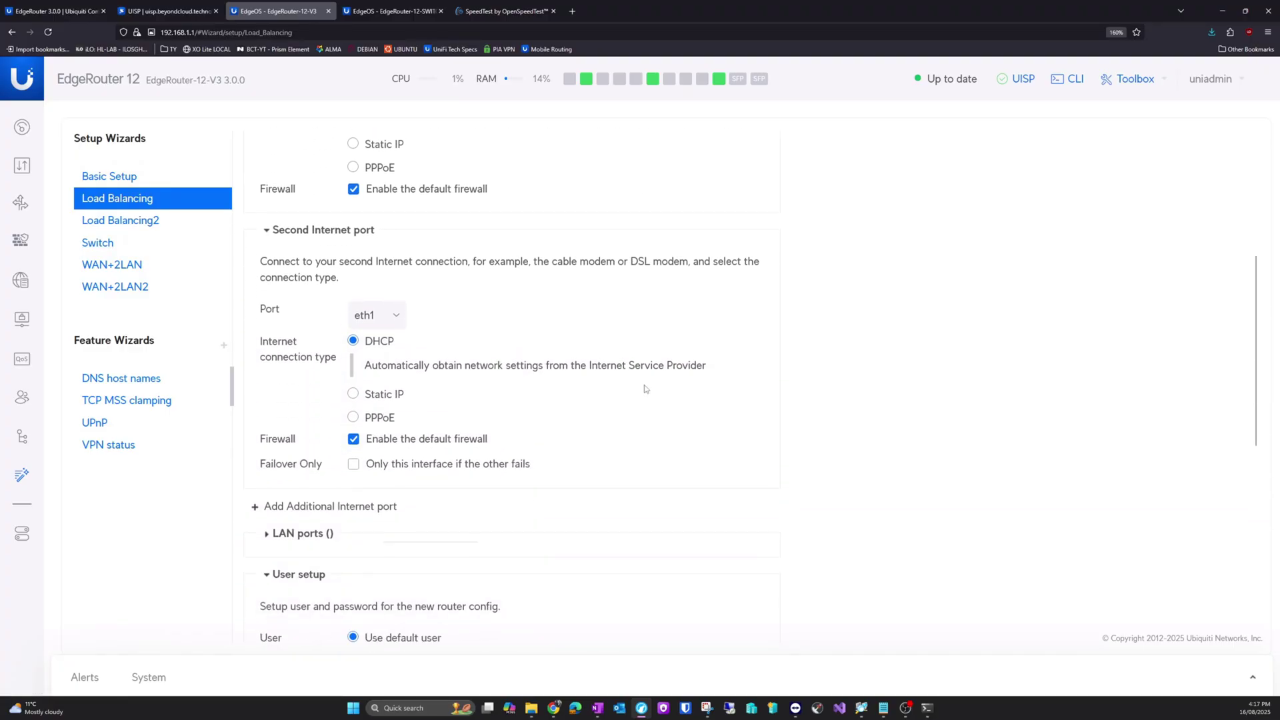
pyautogui.scroll(-3, 647, 394)
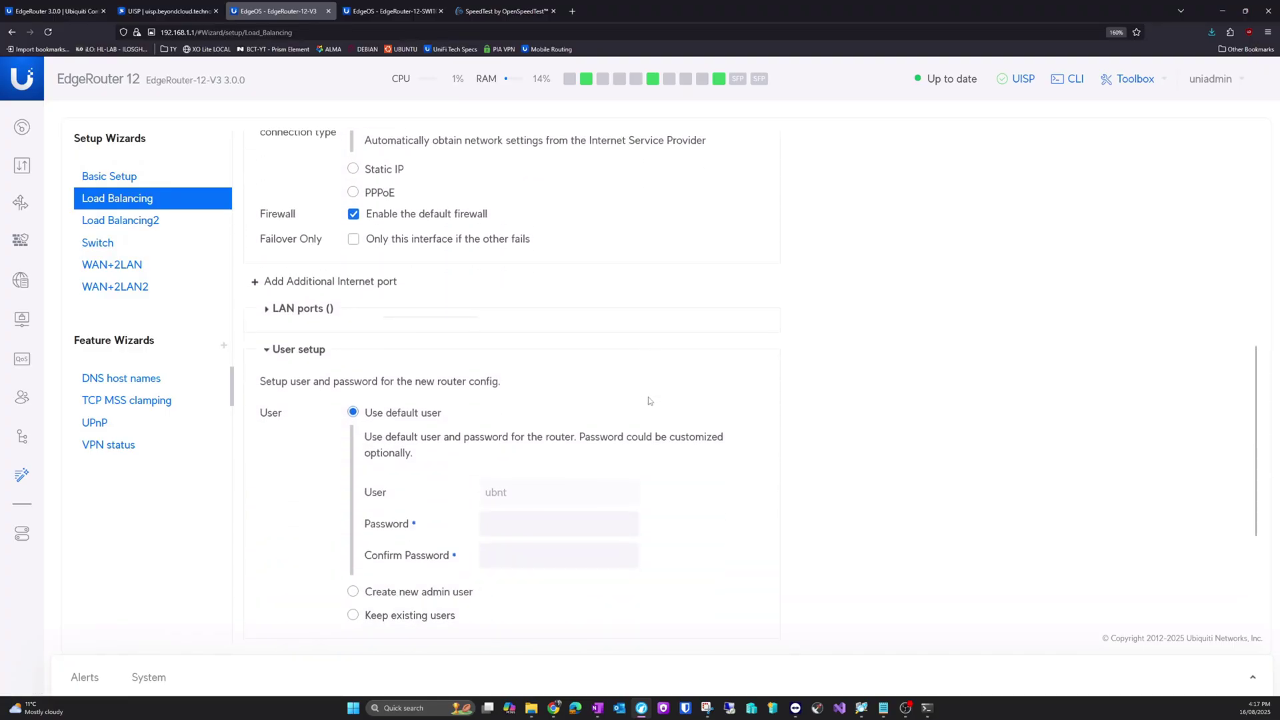
pyautogui.click(267, 310)
pyautogui.click(258, 282)
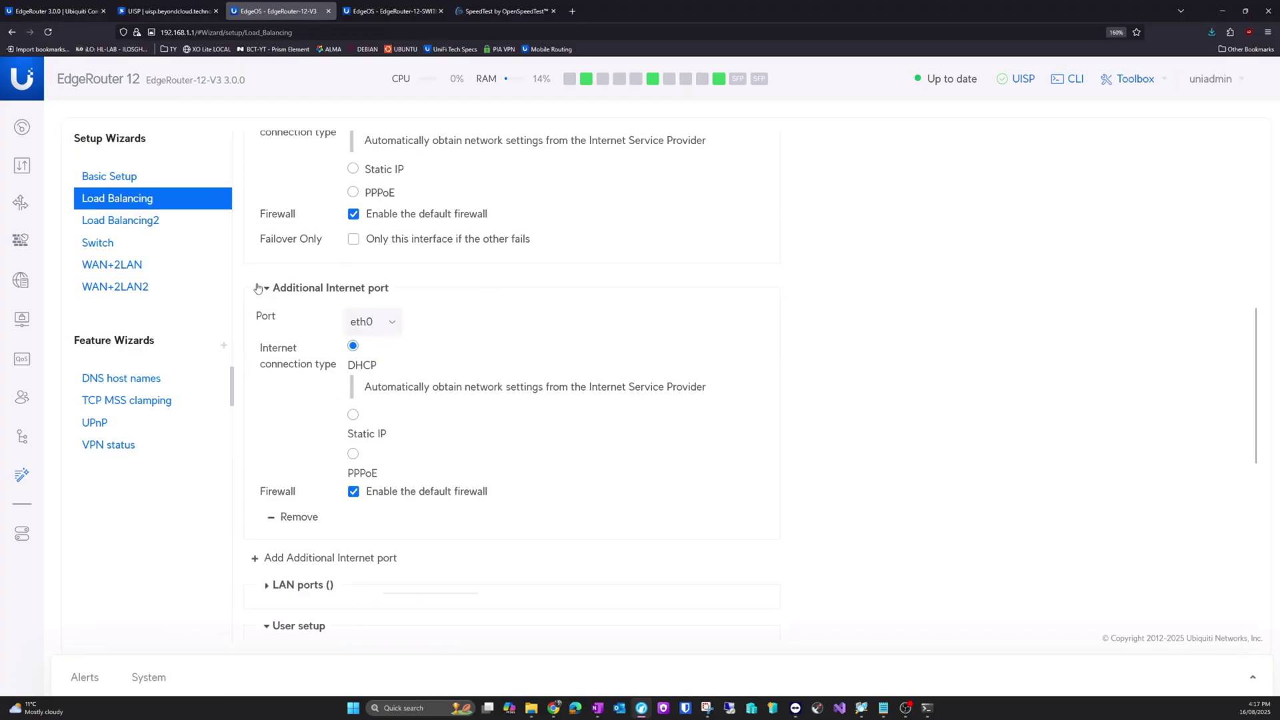
pyautogui.click(370, 321)
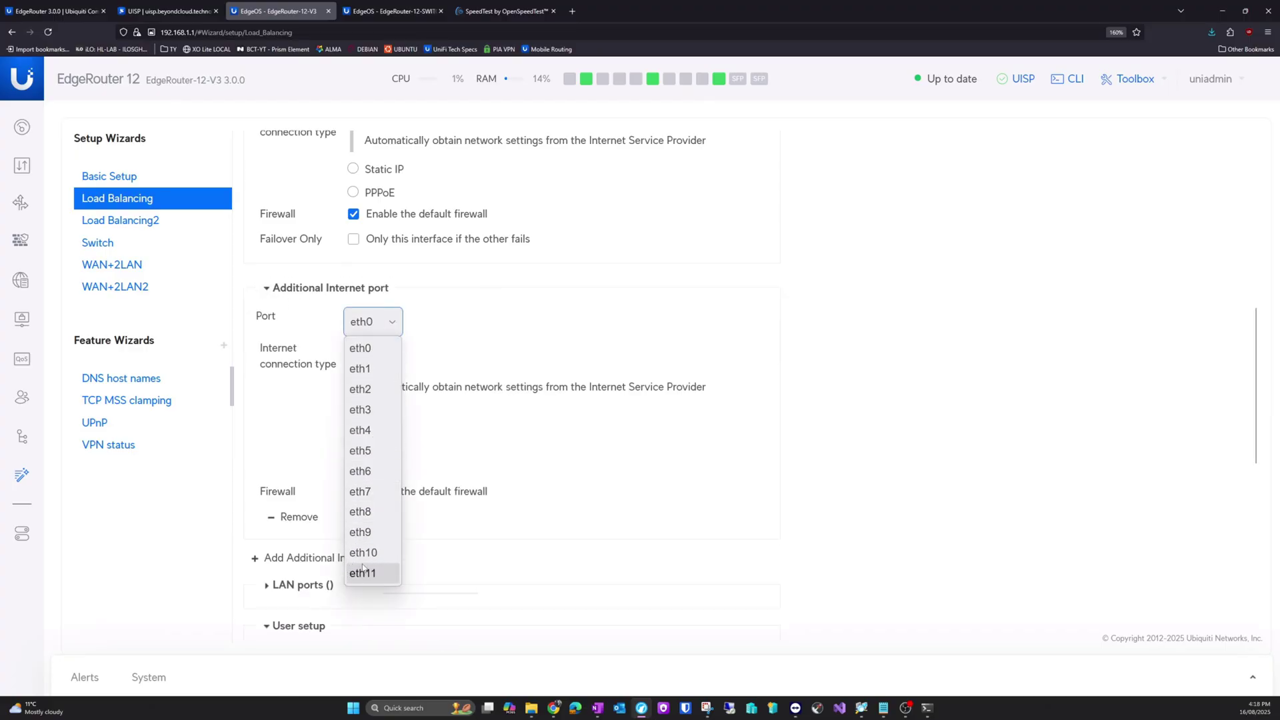
pyautogui.click(526, 339)
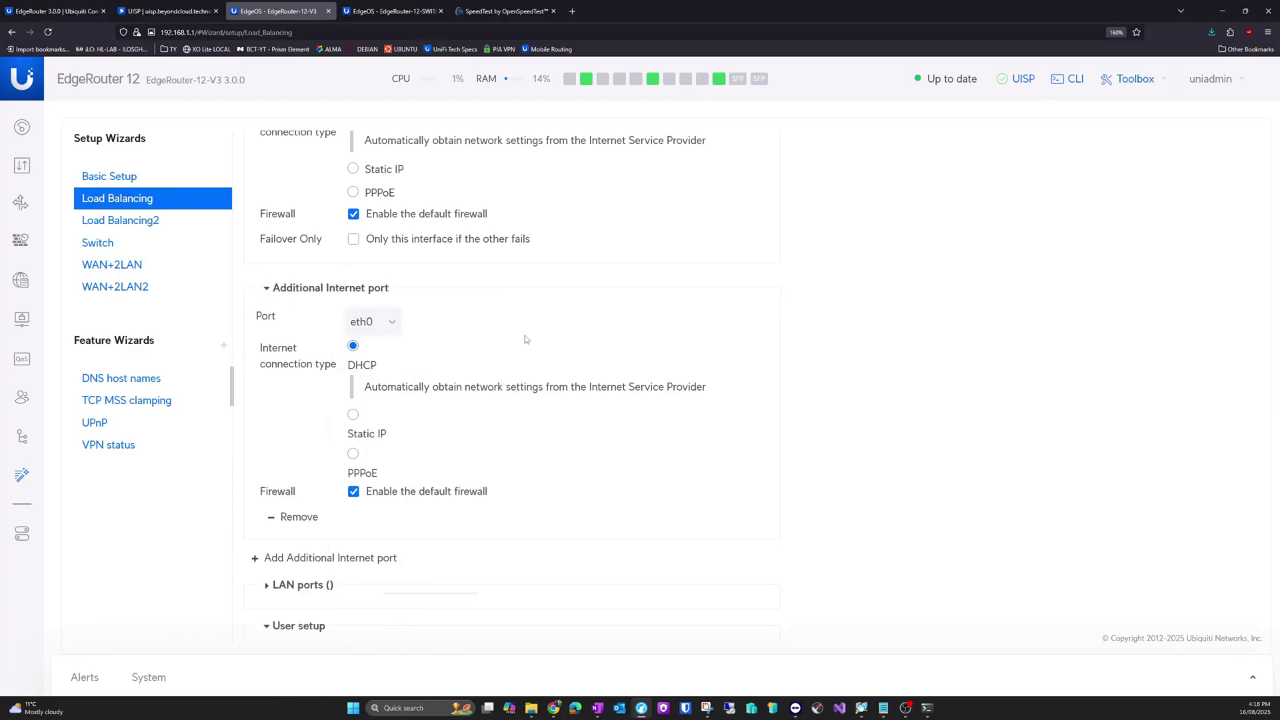
pyautogui.click(266, 288)
pyautogui.click(266, 289)
pyautogui.click(266, 290)
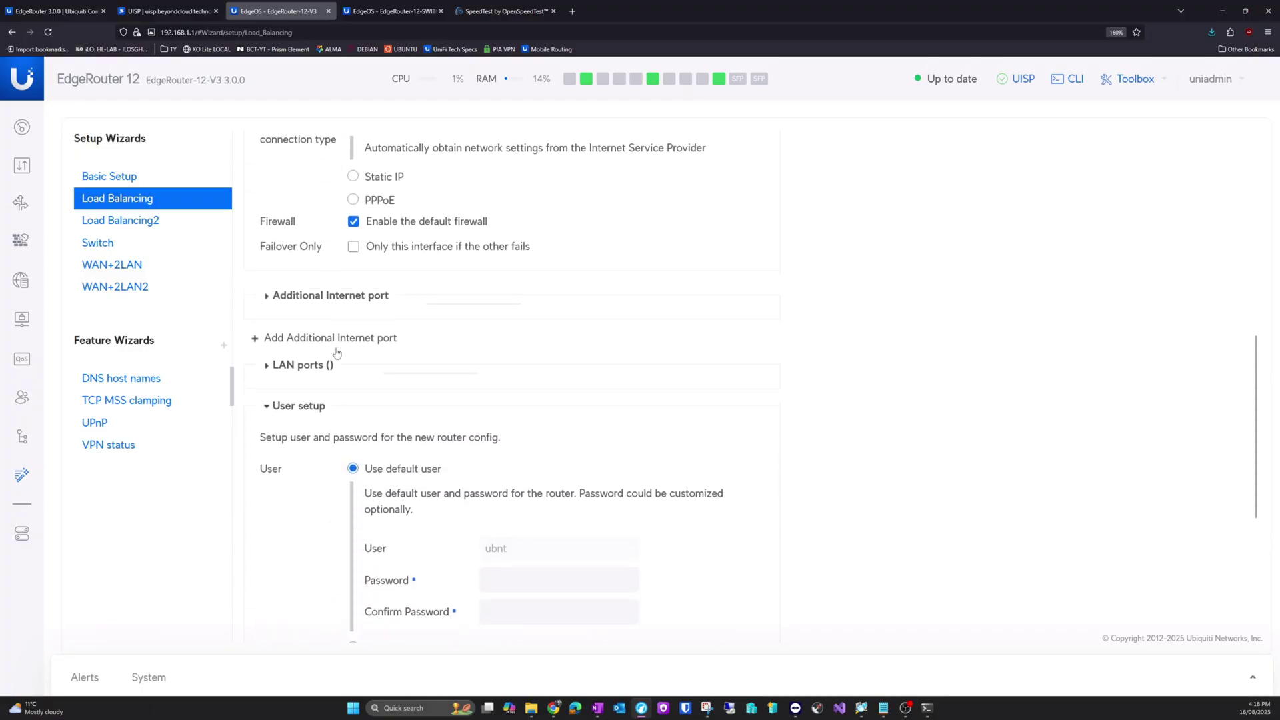
# - Keep switch0 as the LAN port, add a second Internet port, and switch to Load Balancing2
pyautogui.click(266, 358)
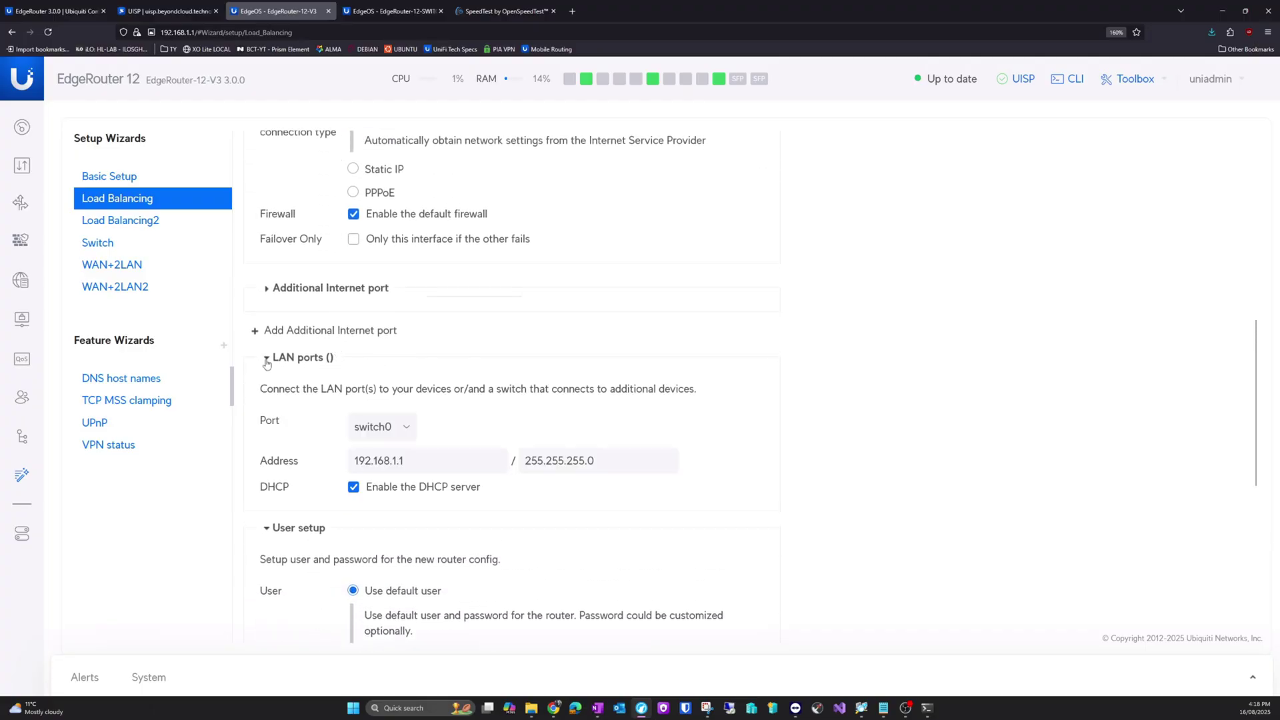
pyautogui.click(394, 426)
pyautogui.click(479, 403)
pyautogui.click(256, 331)
pyautogui.click(120, 220)
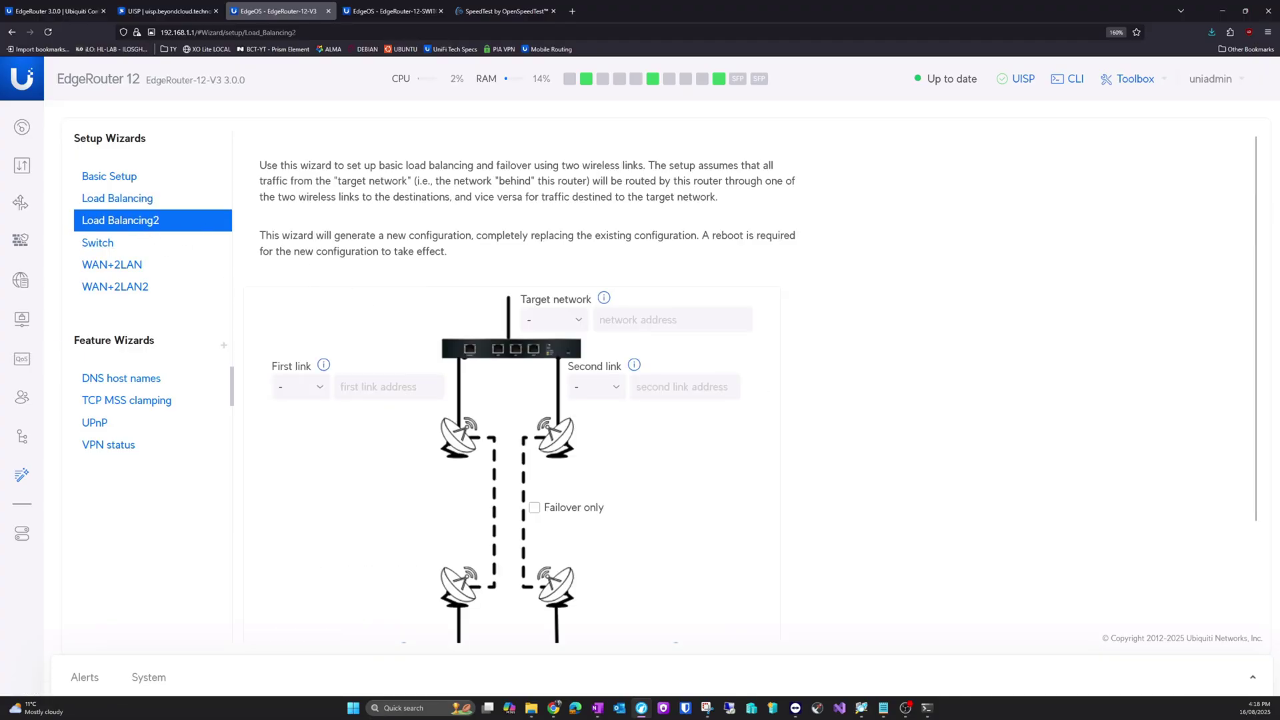
# - Open the Switch setup wizard, then move to the EdgeRouter-12-SWITCH tab
pyautogui.scroll(-2, 398, 433)
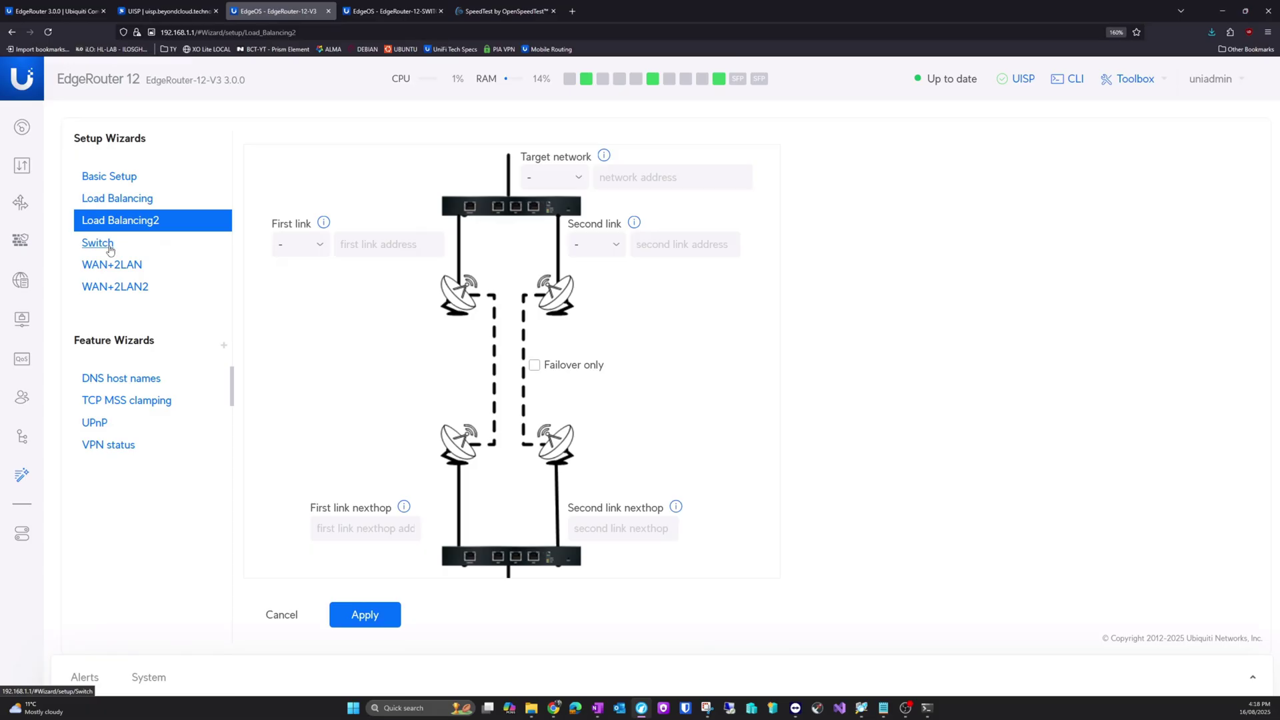
pyautogui.click(110, 248)
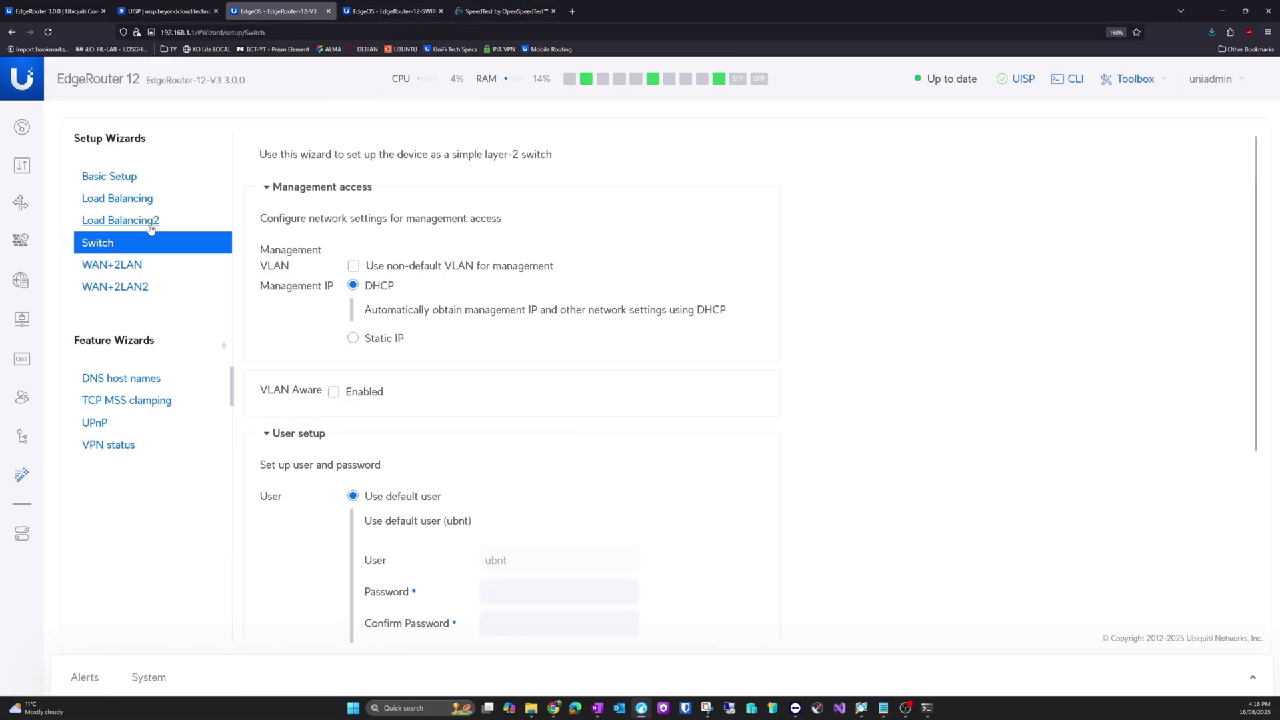
pyautogui.hotkey('ctrl', 'Tab')
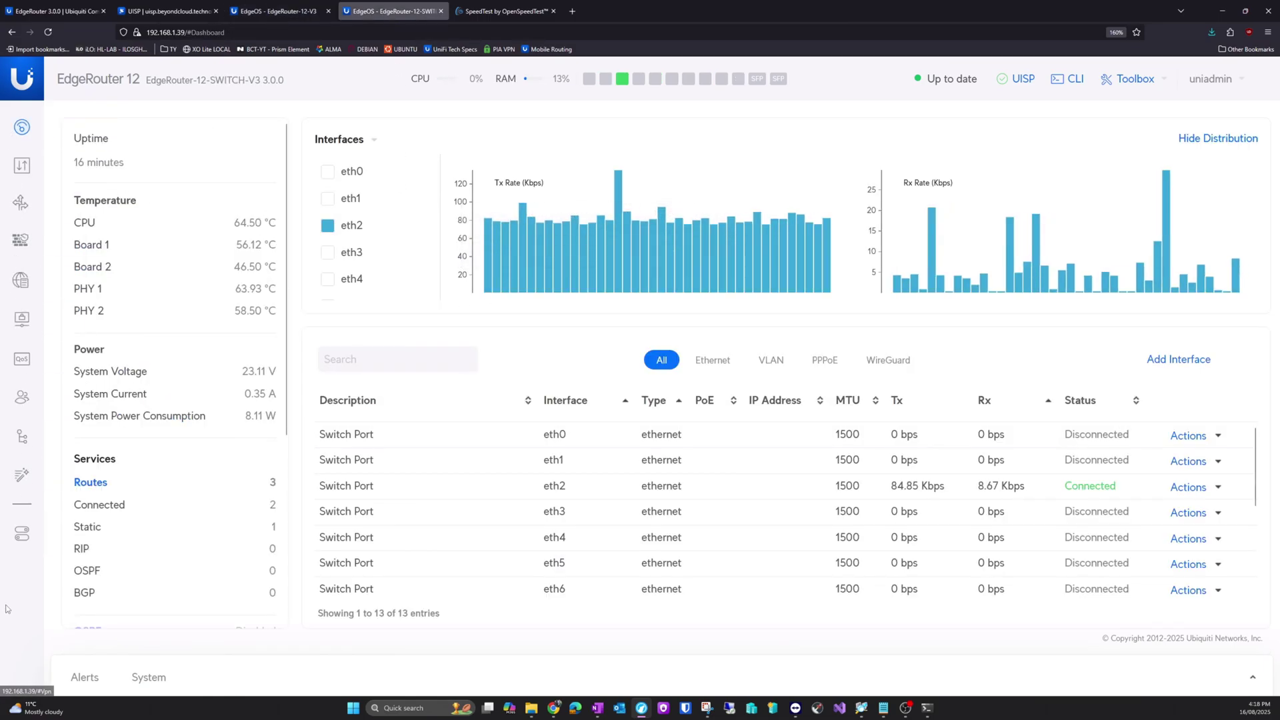
# - Review the EdgeRouter-12-SWITCH dashboard interfaces table, then open its Traffic Analysis page
pyautogui.scroll(-3, 506, 503)
pyautogui.scroll(1, 505, 504)
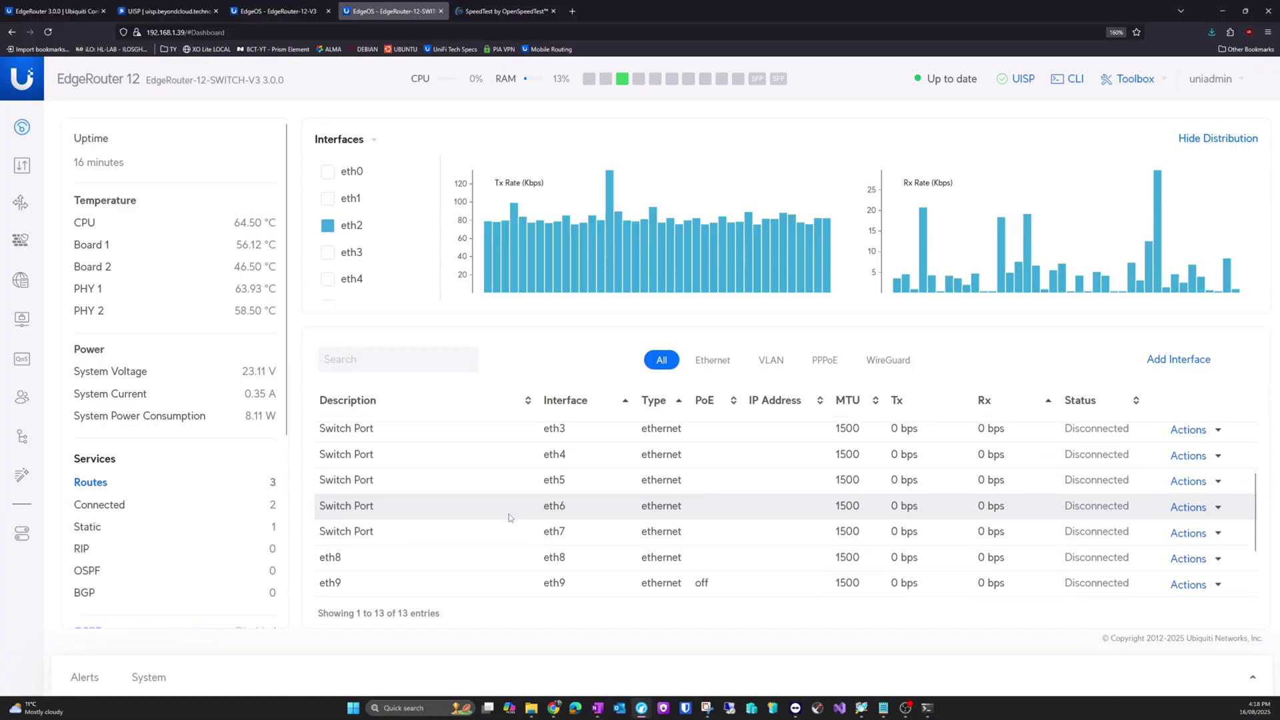
pyautogui.scroll(-1, 508, 512)
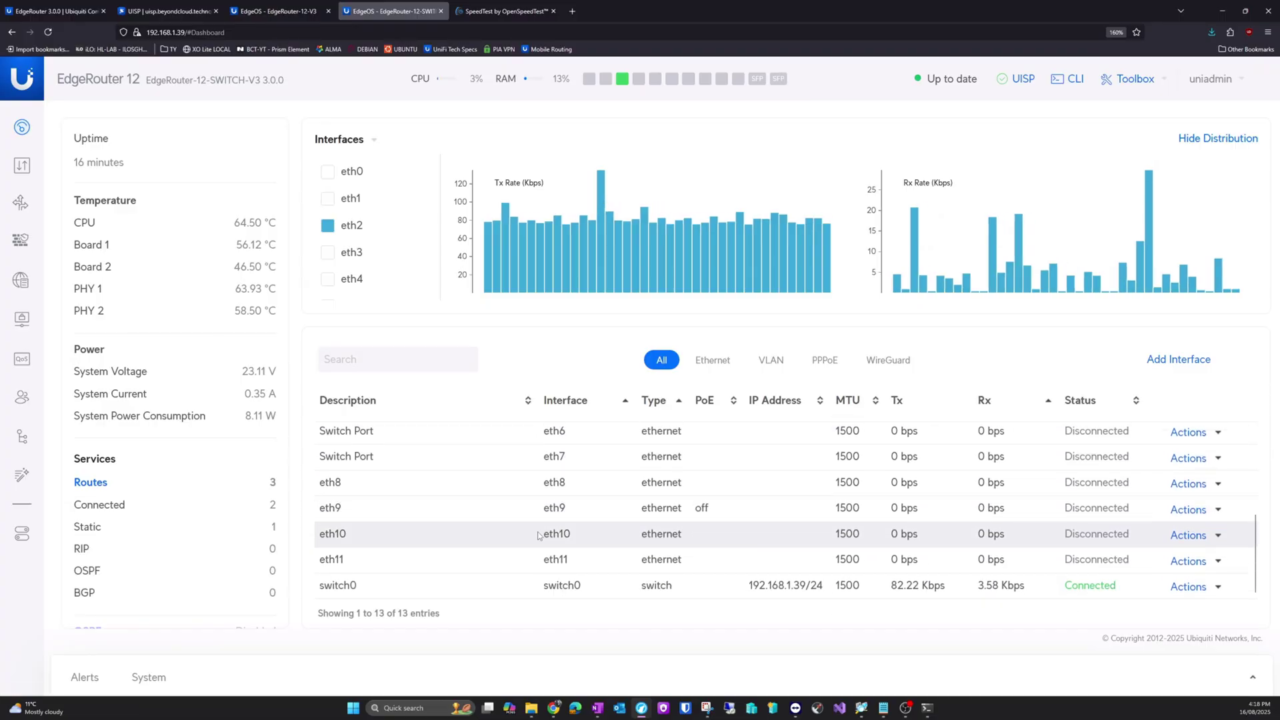
pyautogui.scroll(3, 577, 554)
pyautogui.scroll(-3, 578, 555)
pyautogui.scroll(3, 578, 555)
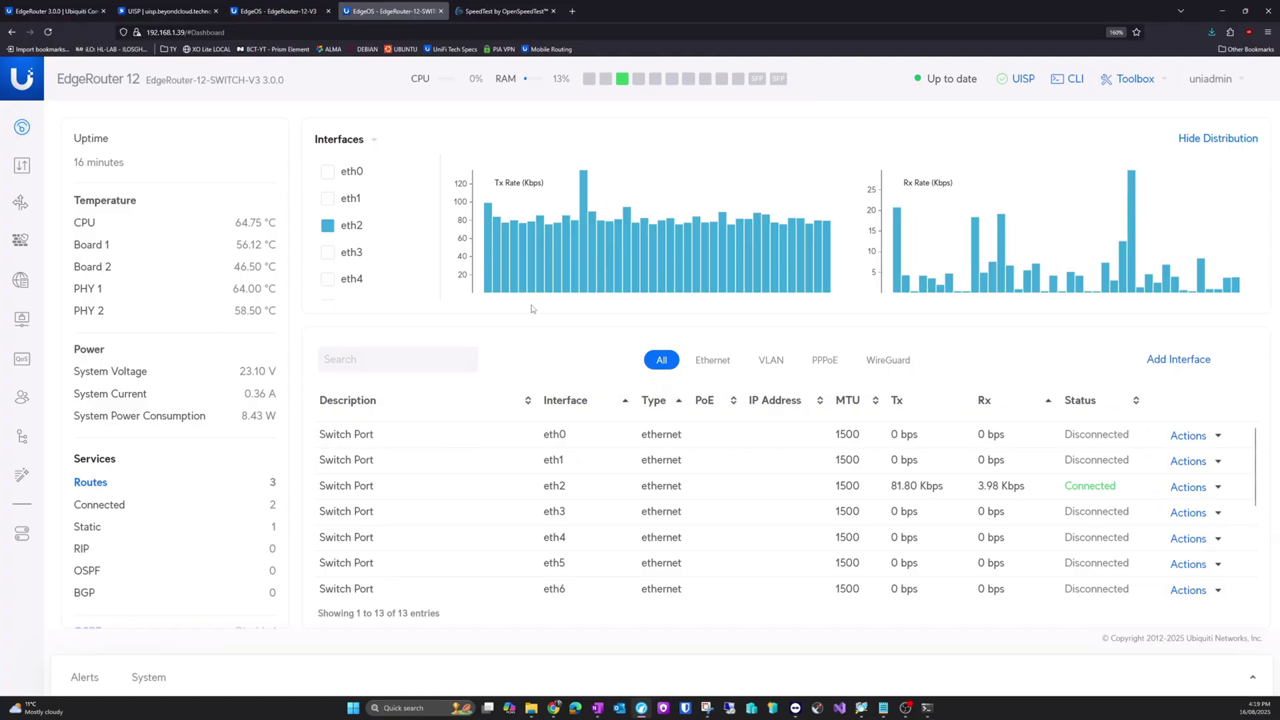
pyautogui.moveTo(515, 300)
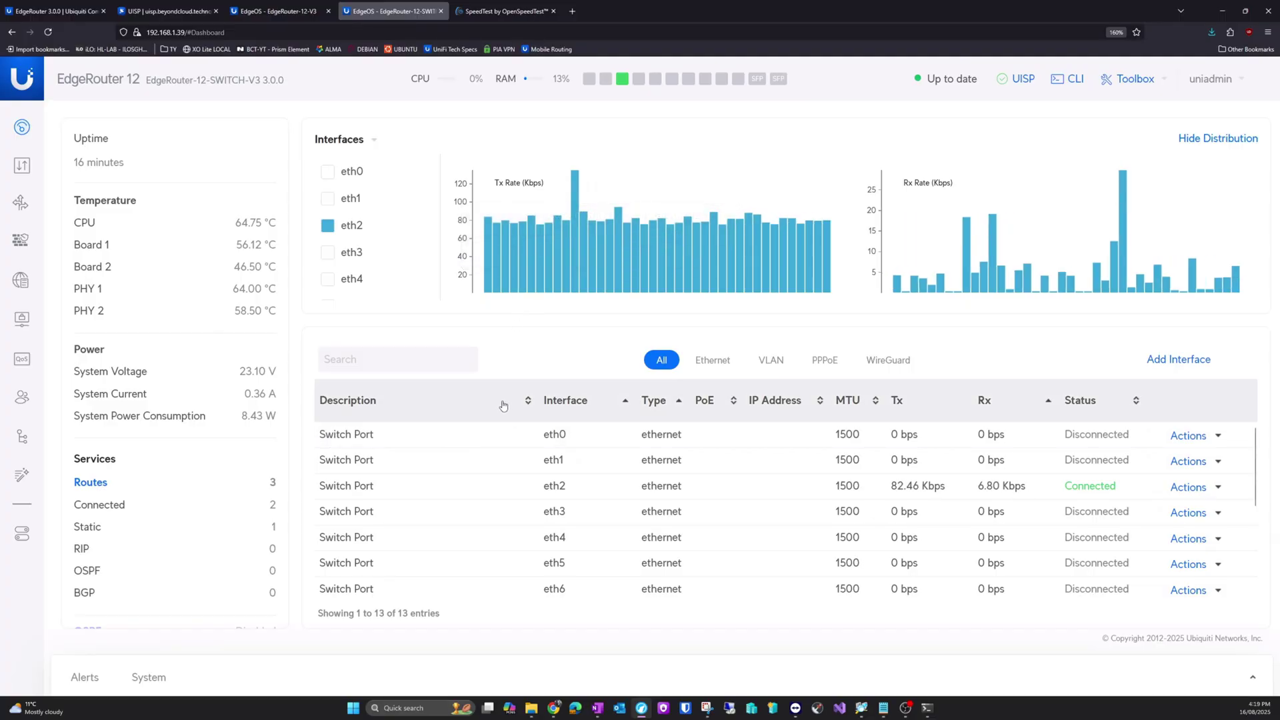
pyautogui.click(22, 165)
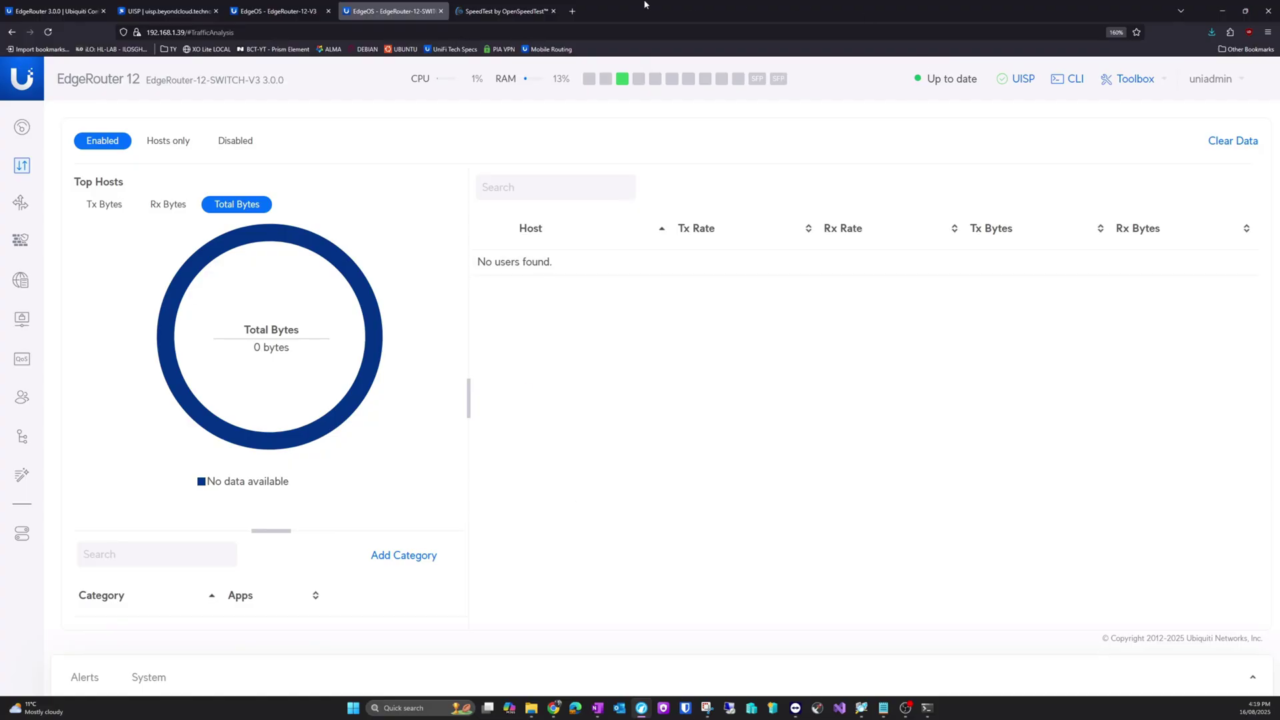
# - Bring up the OpenSpeedTest results: 976.5 Mbps download, 958.6 Mbps upload
pyautogui.click(495, 8)
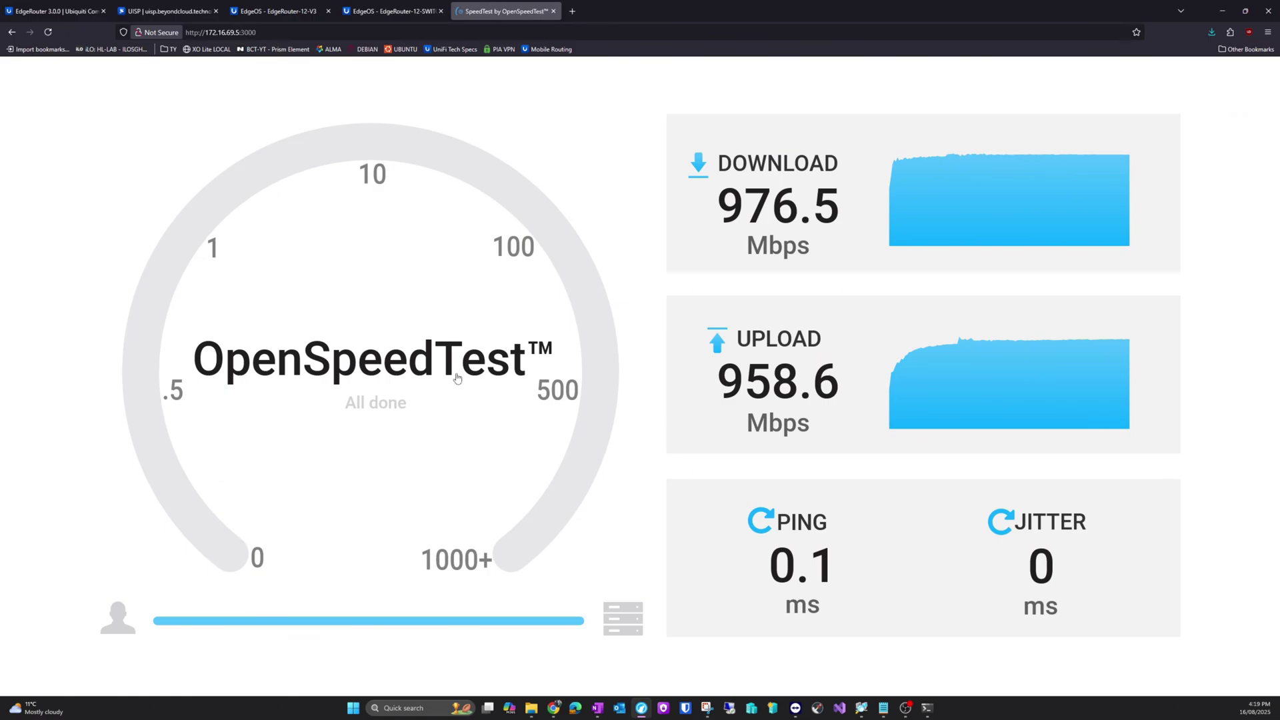
# - Rerun the OpenSpeedTest throughput test at about 980 Mbps, then return to the switch's Traffic Analysis
pyautogui.scroll(-1, 773, 380)
pyautogui.scroll(1, 866, 267)
pyautogui.click(48, 32)
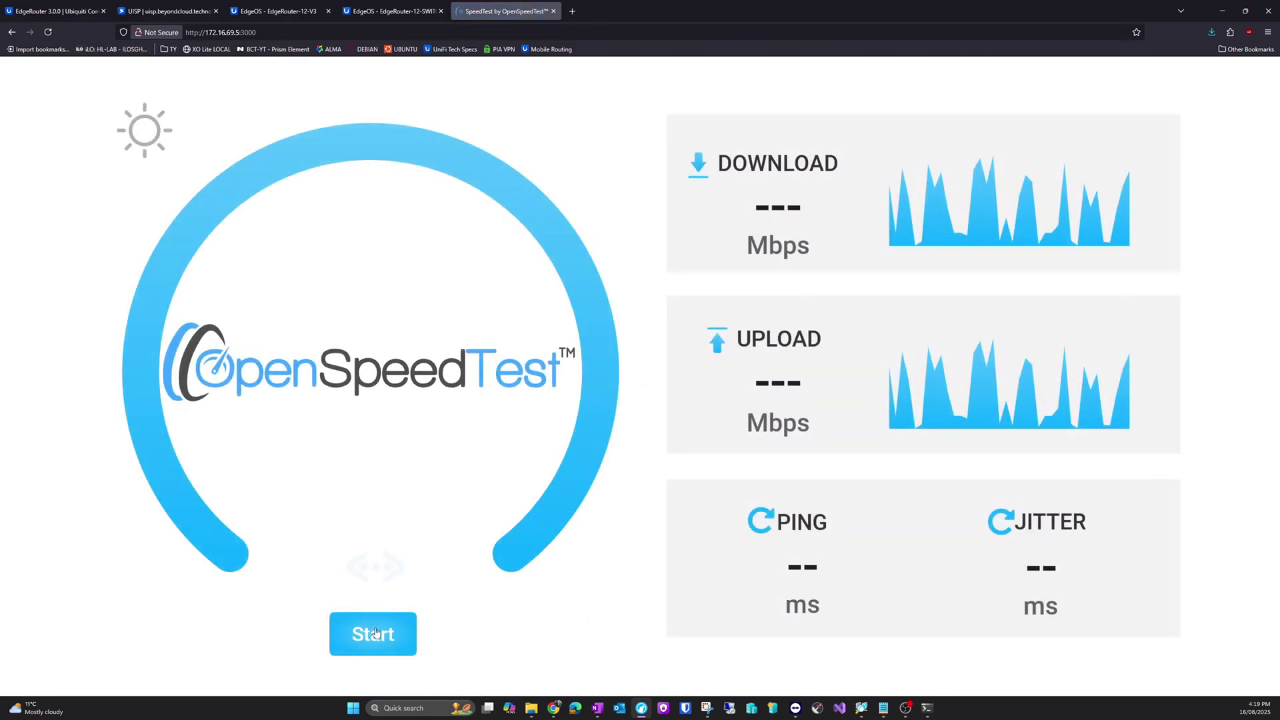
pyautogui.click(351, 468)
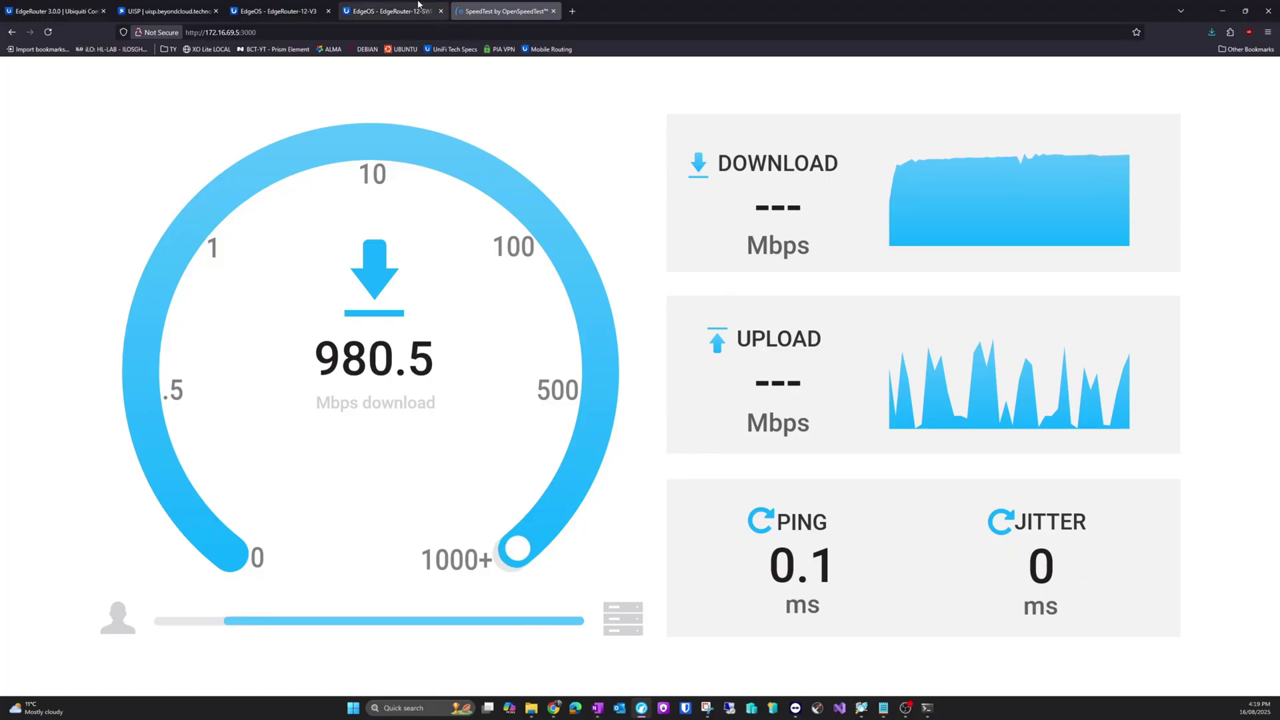
pyautogui.click(393, 11)
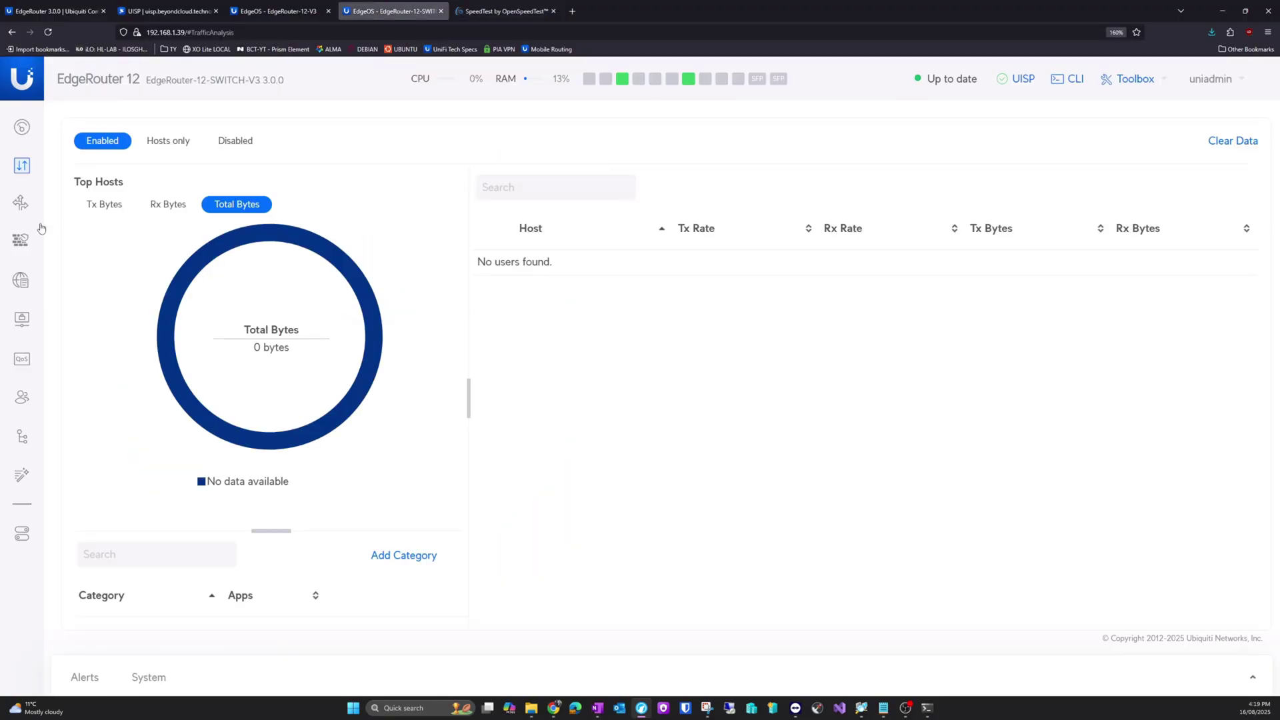
# - Check the switch router's dashboard and Traffic Analysis, then the main router's Traffic Analysis and dashboard
pyautogui.click(33, 130)
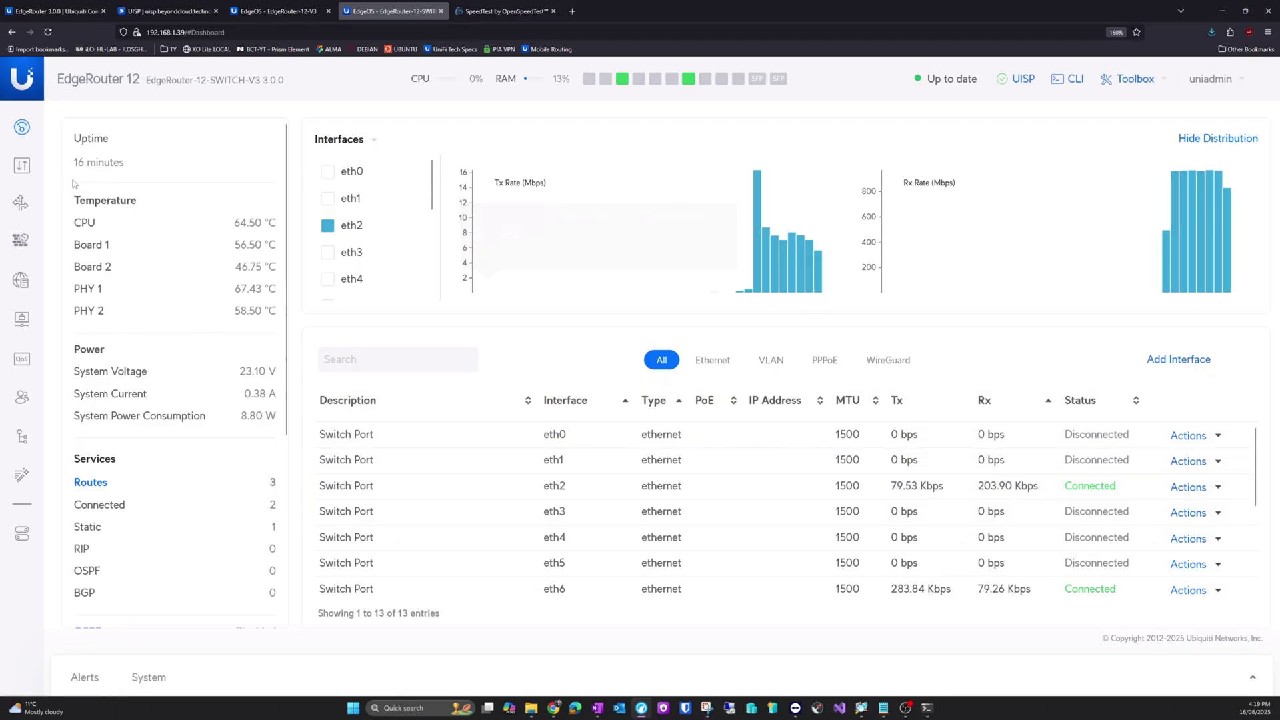
pyautogui.click(22, 166)
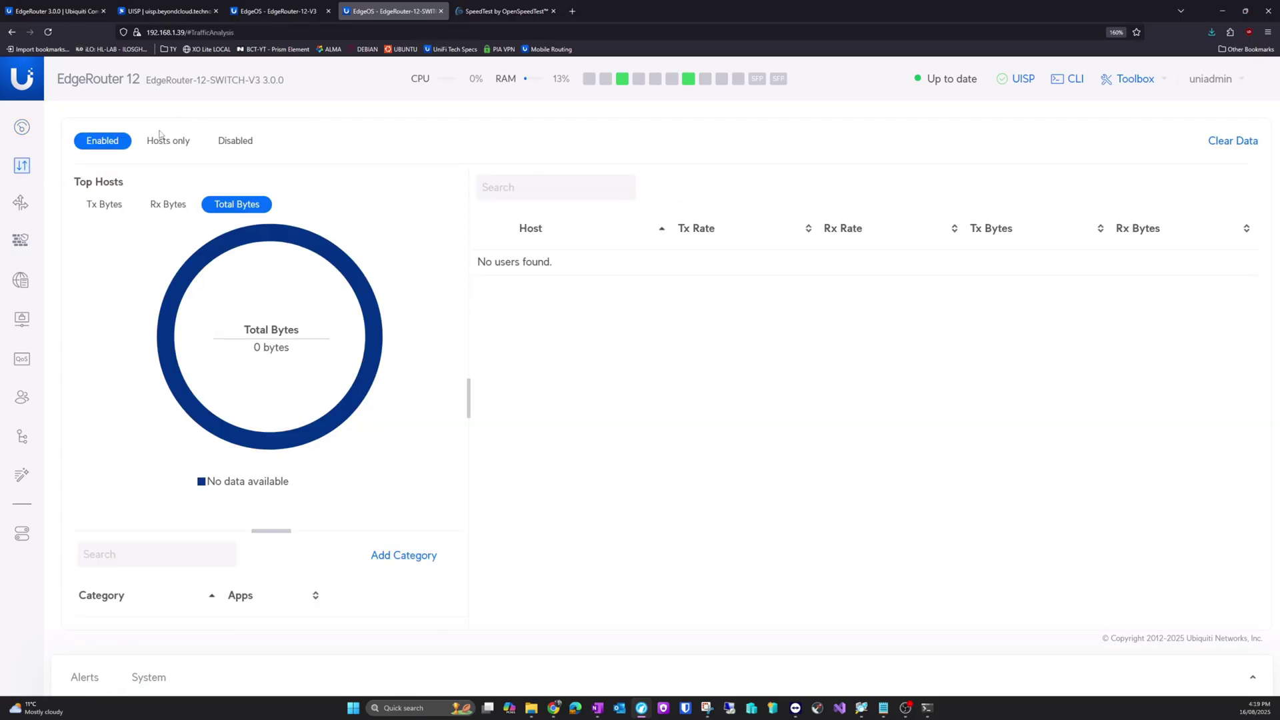
pyautogui.click(276, 10)
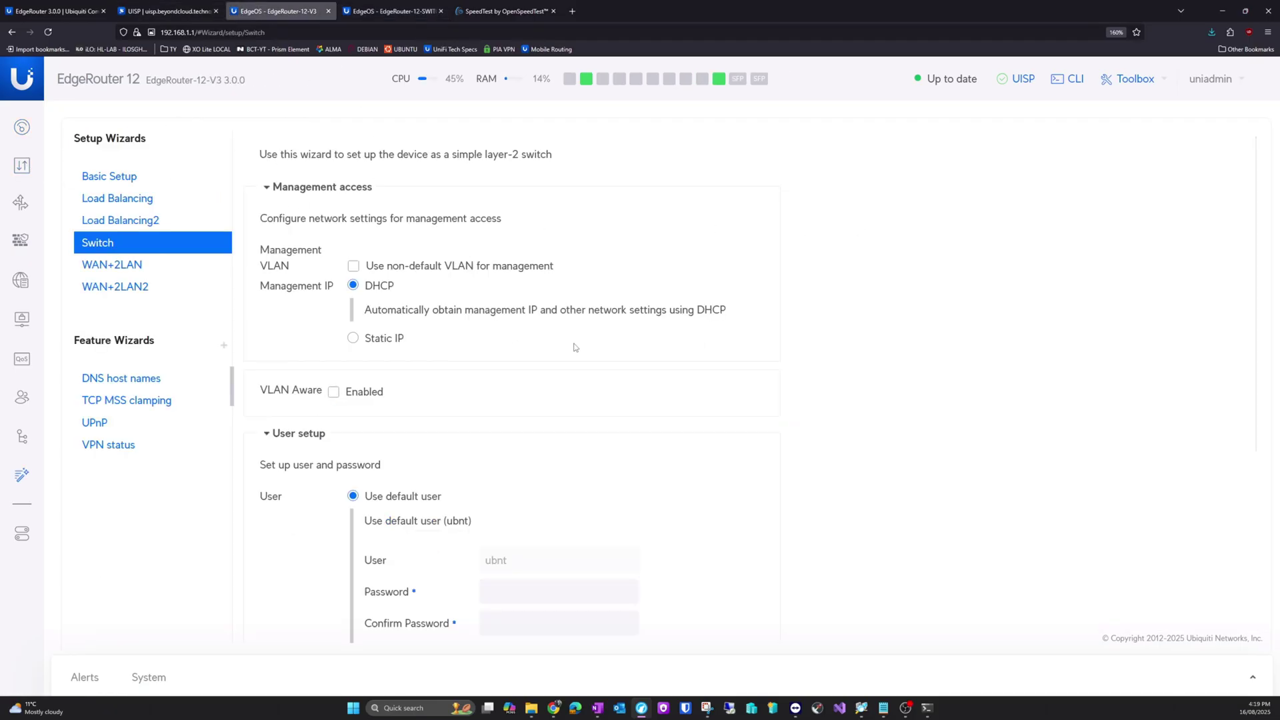
pyautogui.click(22, 165)
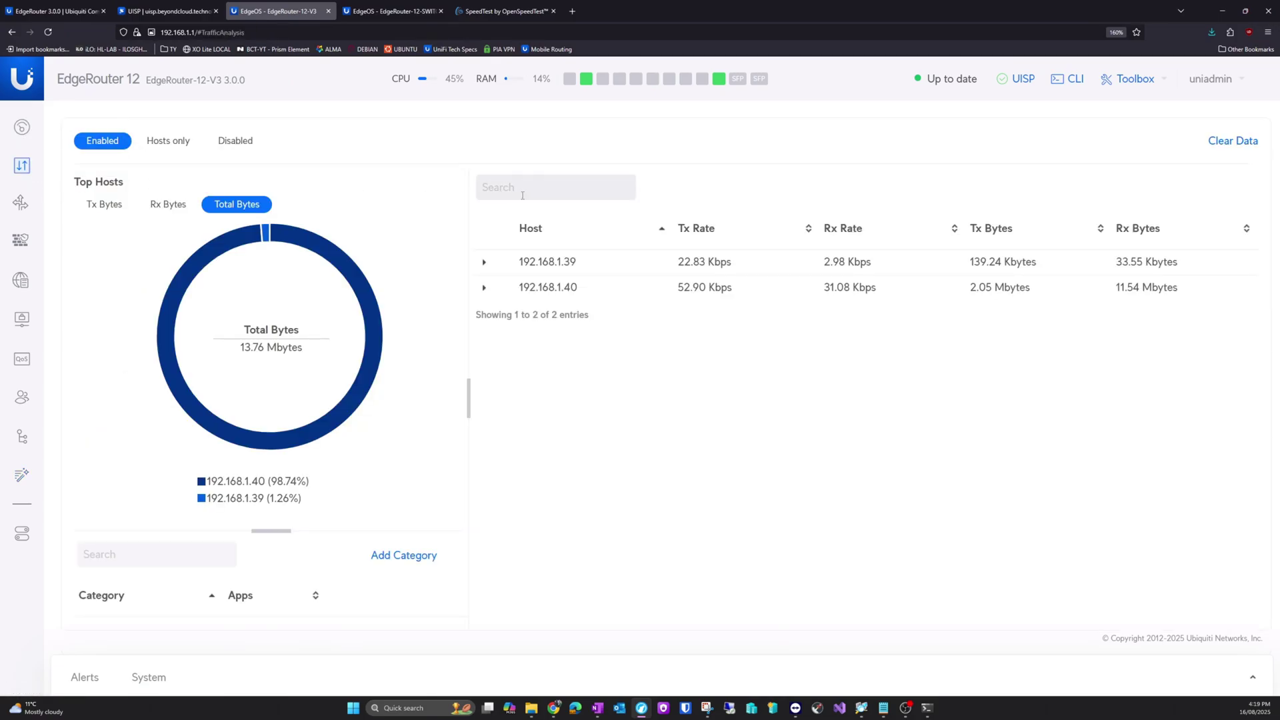
pyautogui.click(22, 127)
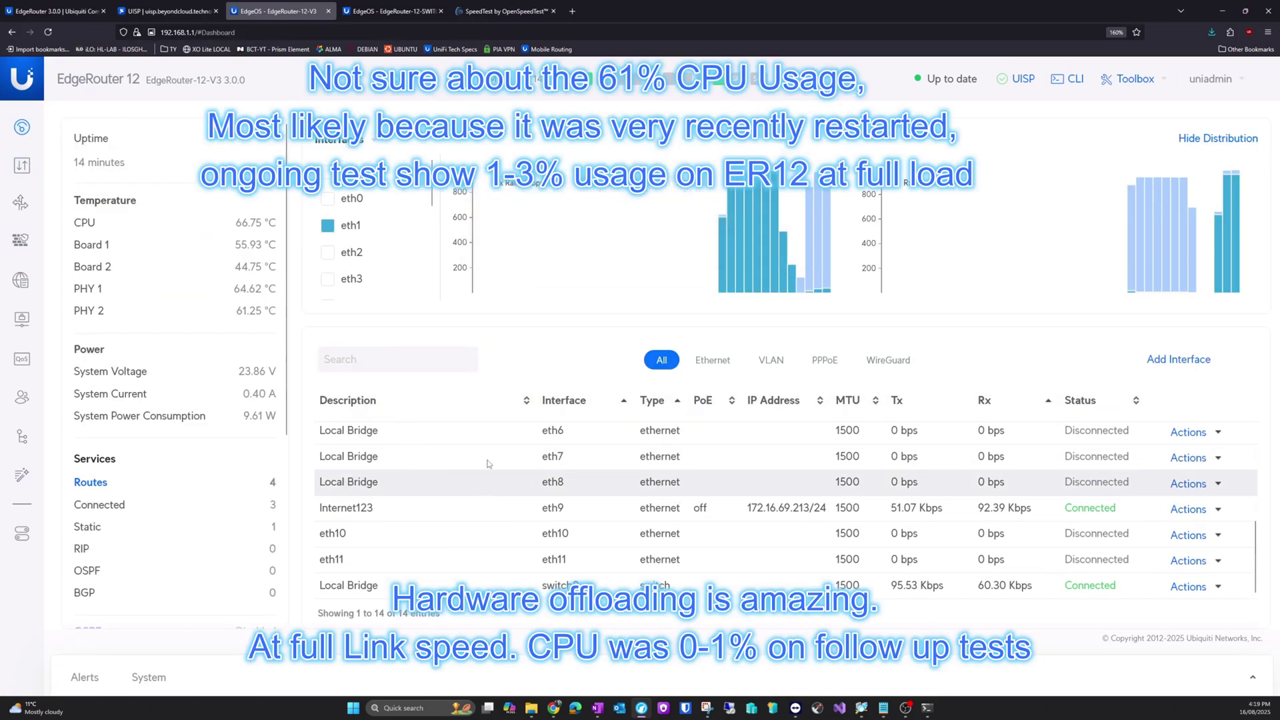
# - Expand the switch router's system settings panel, then return to the EdgeRouter-12-V3 dashboard
pyautogui.hotkey('ctrl', 'Tab')
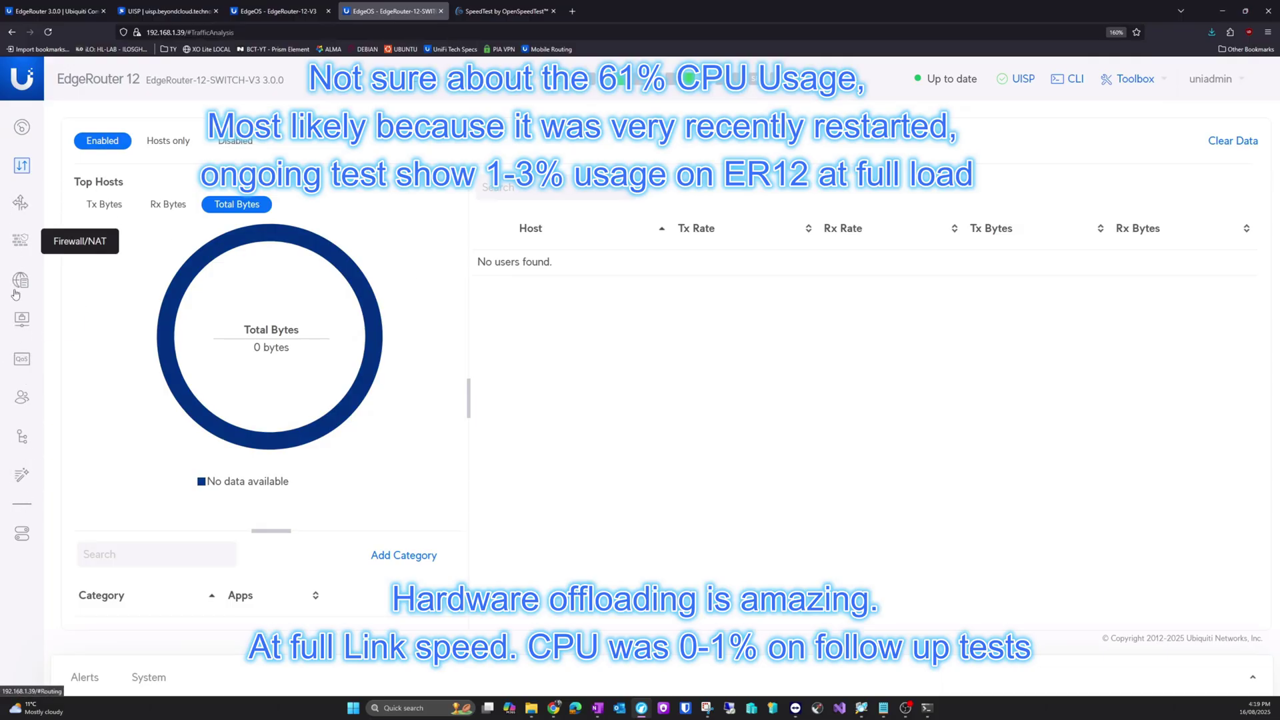
pyautogui.click(24, 545)
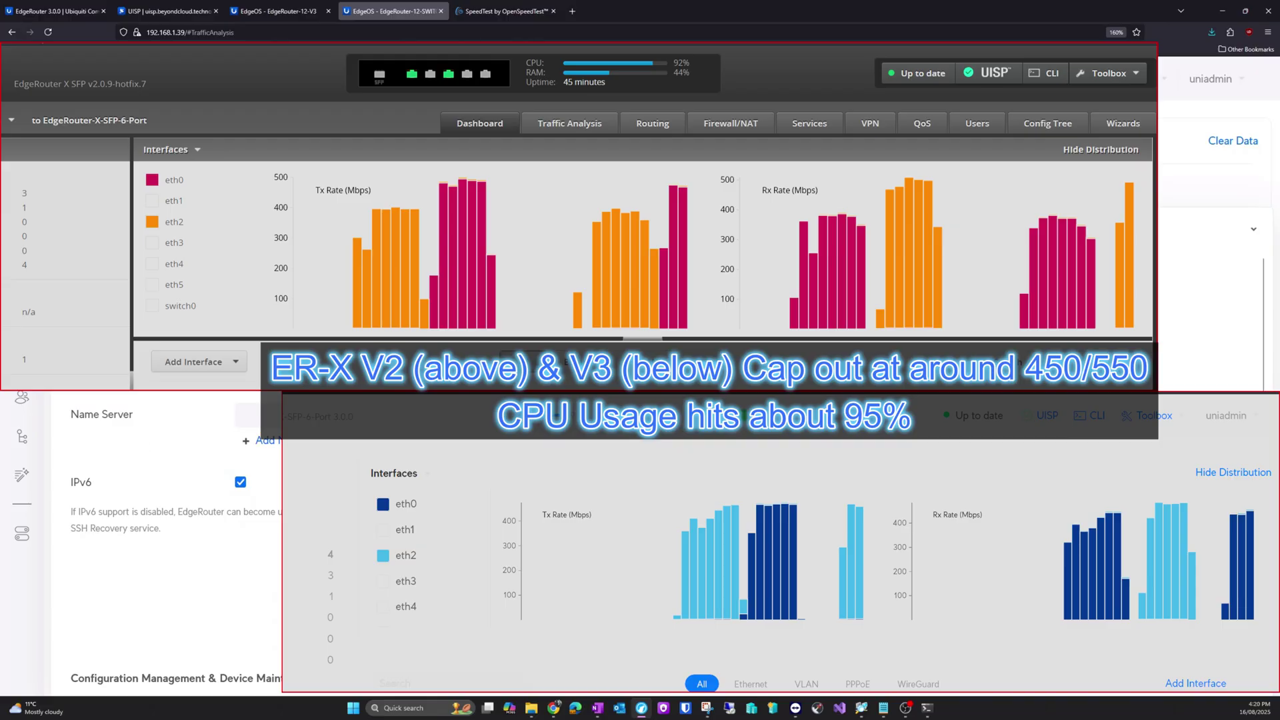
pyautogui.click(281, 5)
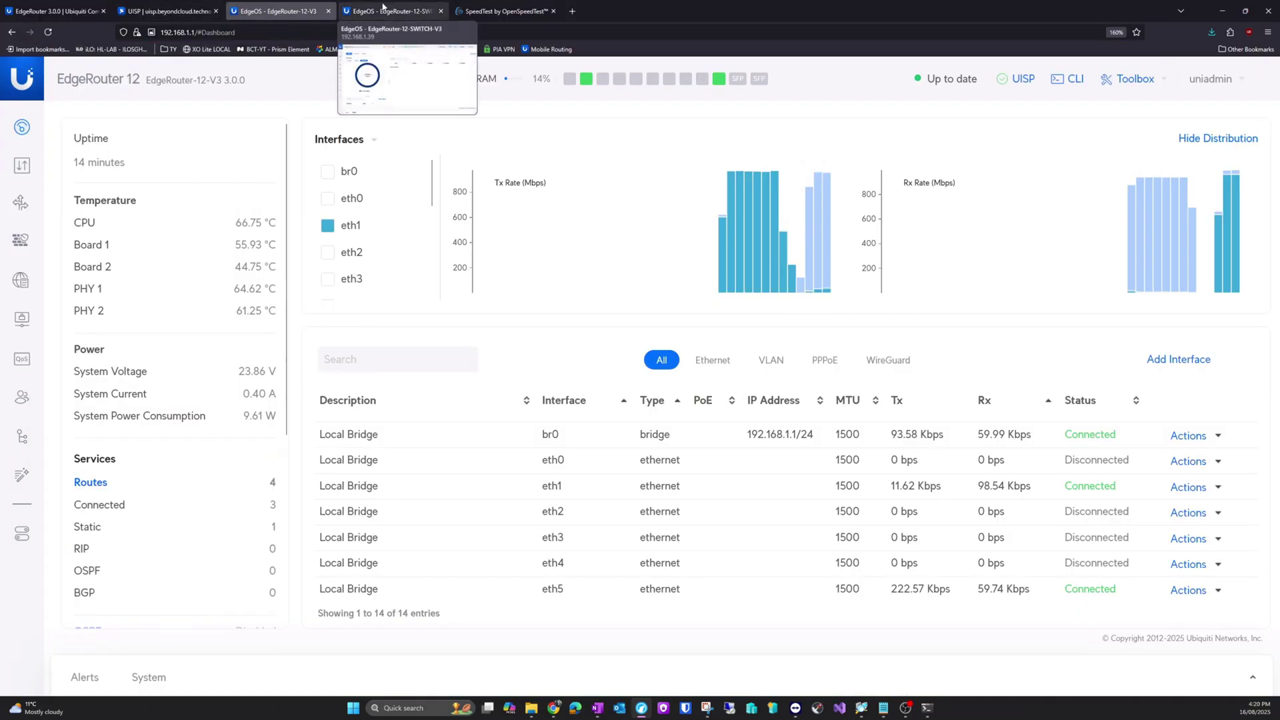
# - Open the WAN+2LAN2 setup wizard, with eth9 as the DHCP Internet port
pyautogui.click(22, 475)
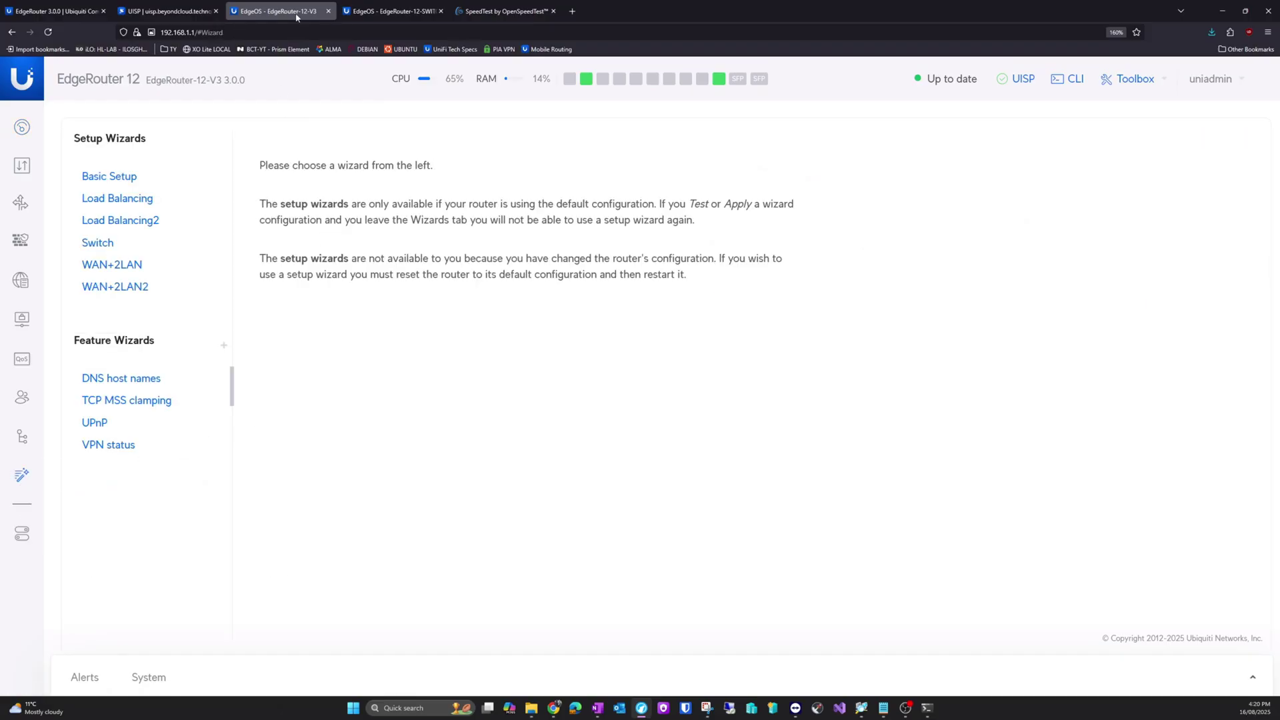
pyautogui.click(127, 266)
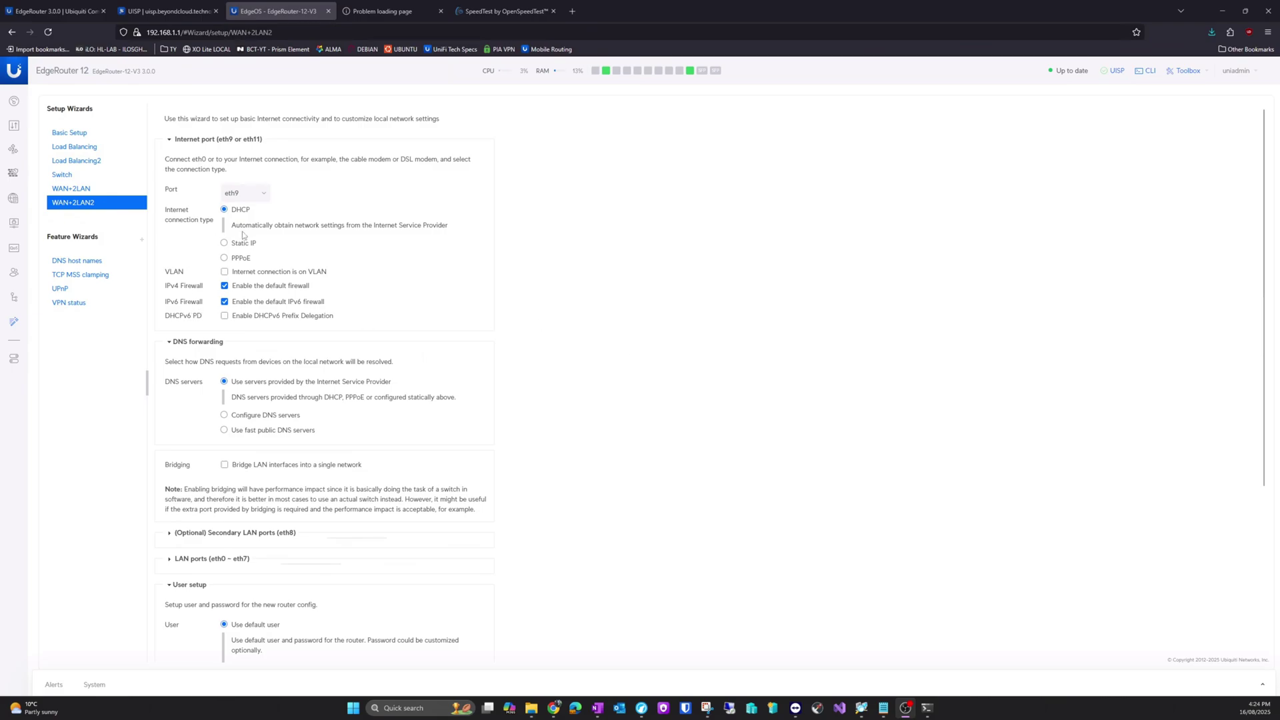
# - Browse the DNS host names and TCP MSS clamping feature wizards
pyautogui.click(79, 260)
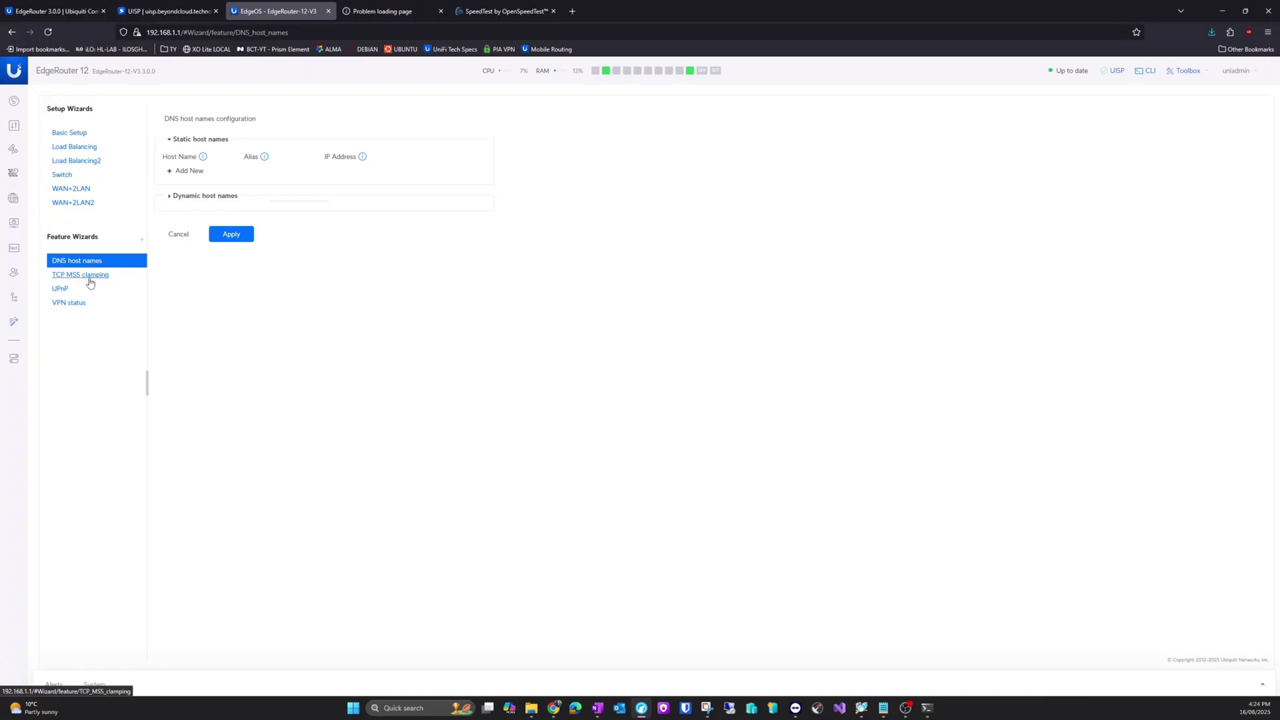
pyautogui.click(90, 280)
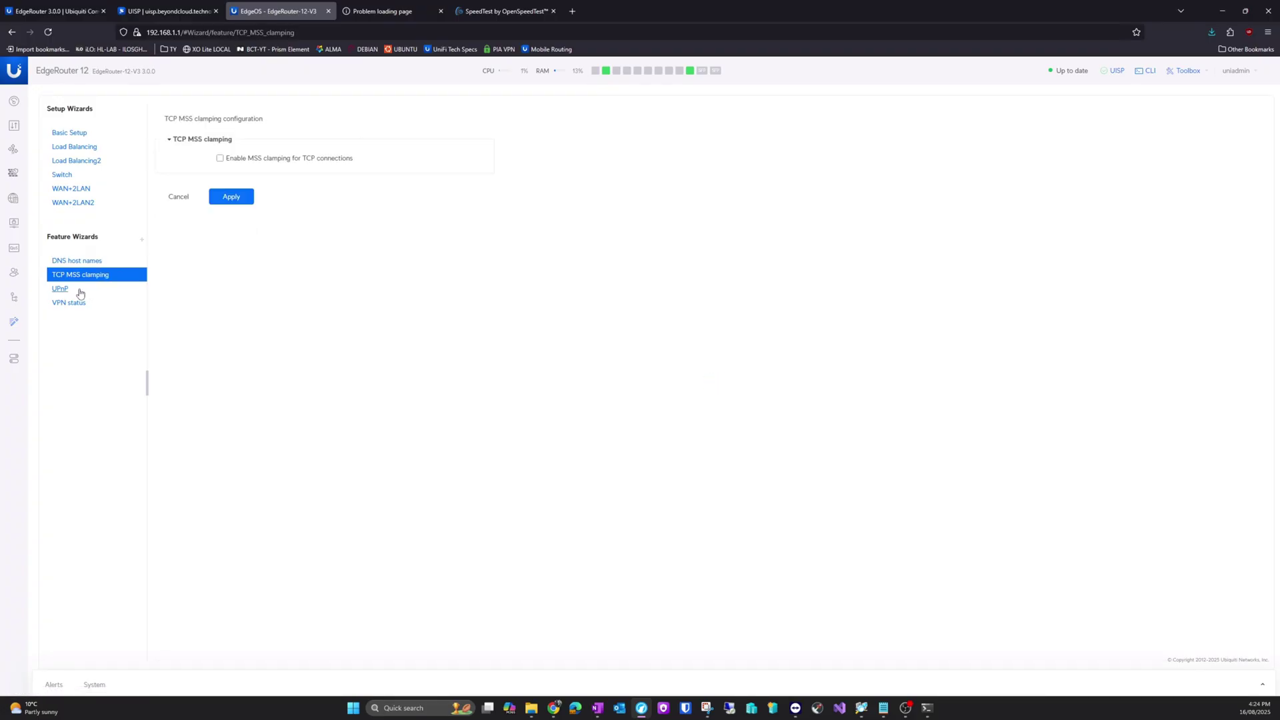
pyautogui.click(82, 264)
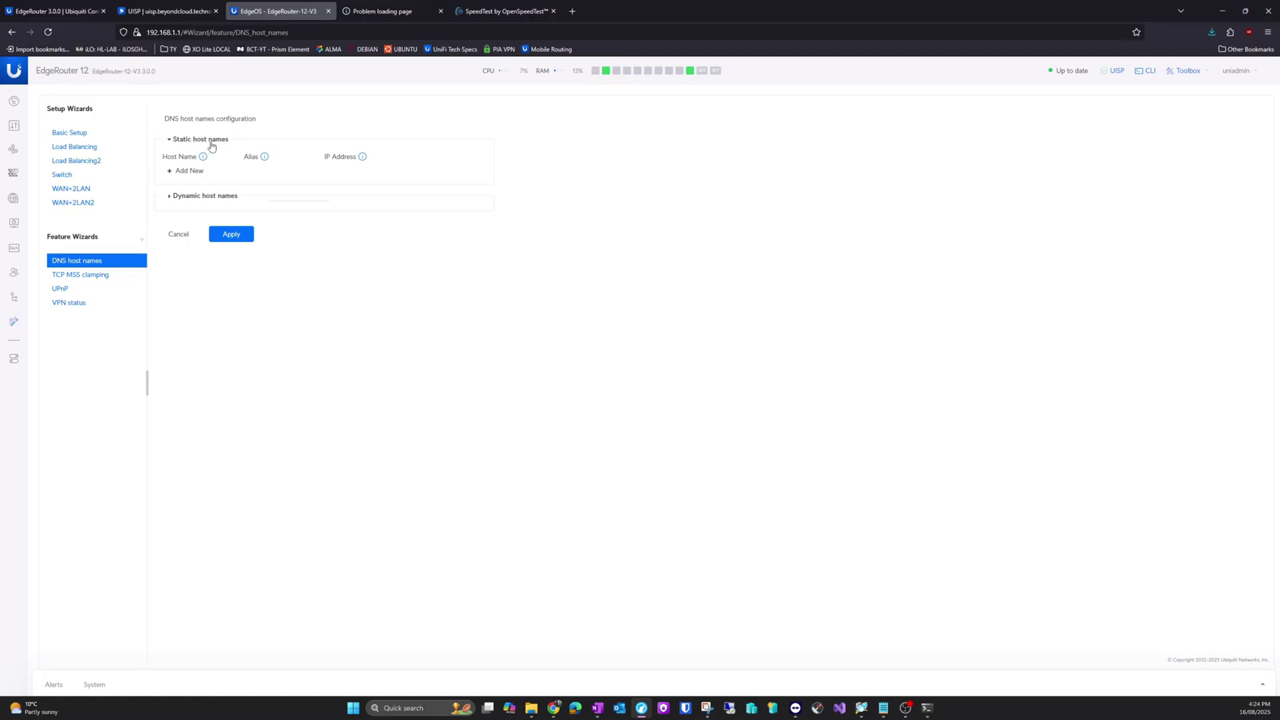
pyautogui.moveTo(362, 158)
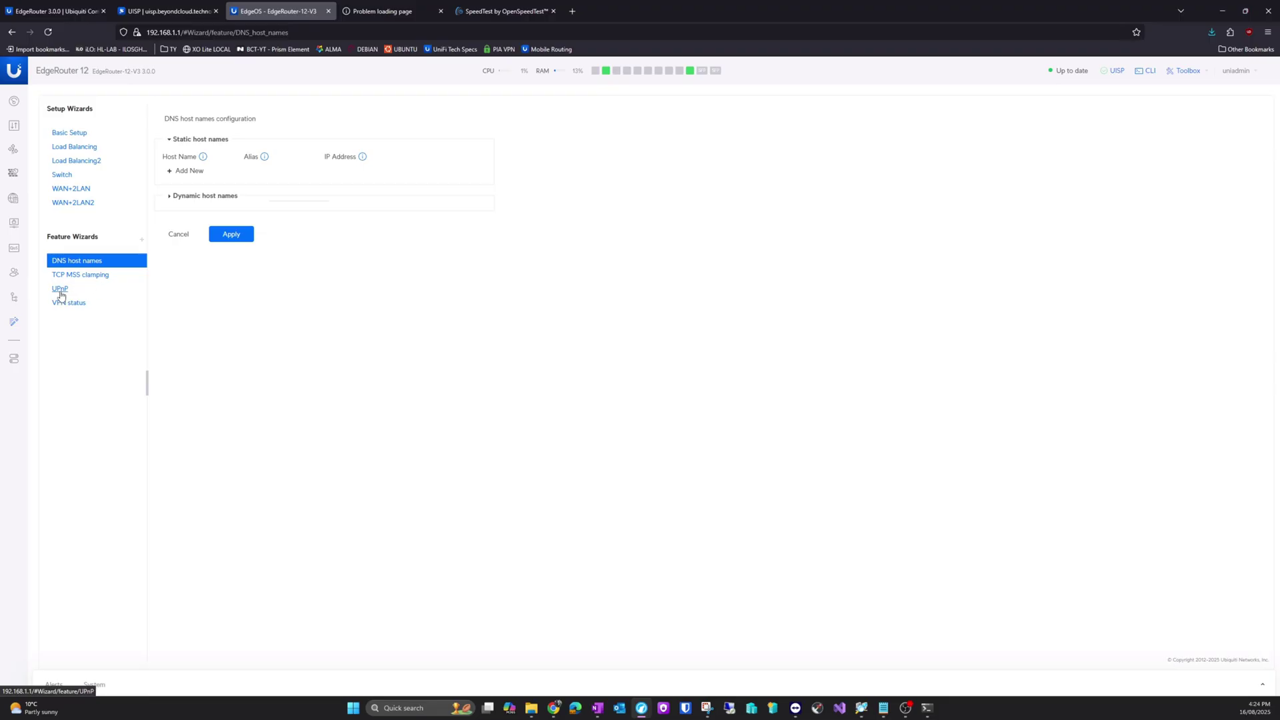
# - View the UPnP and VPN status wizards, then reload the switch router's failed page
pyautogui.click(61, 289)
pyautogui.click(72, 302)
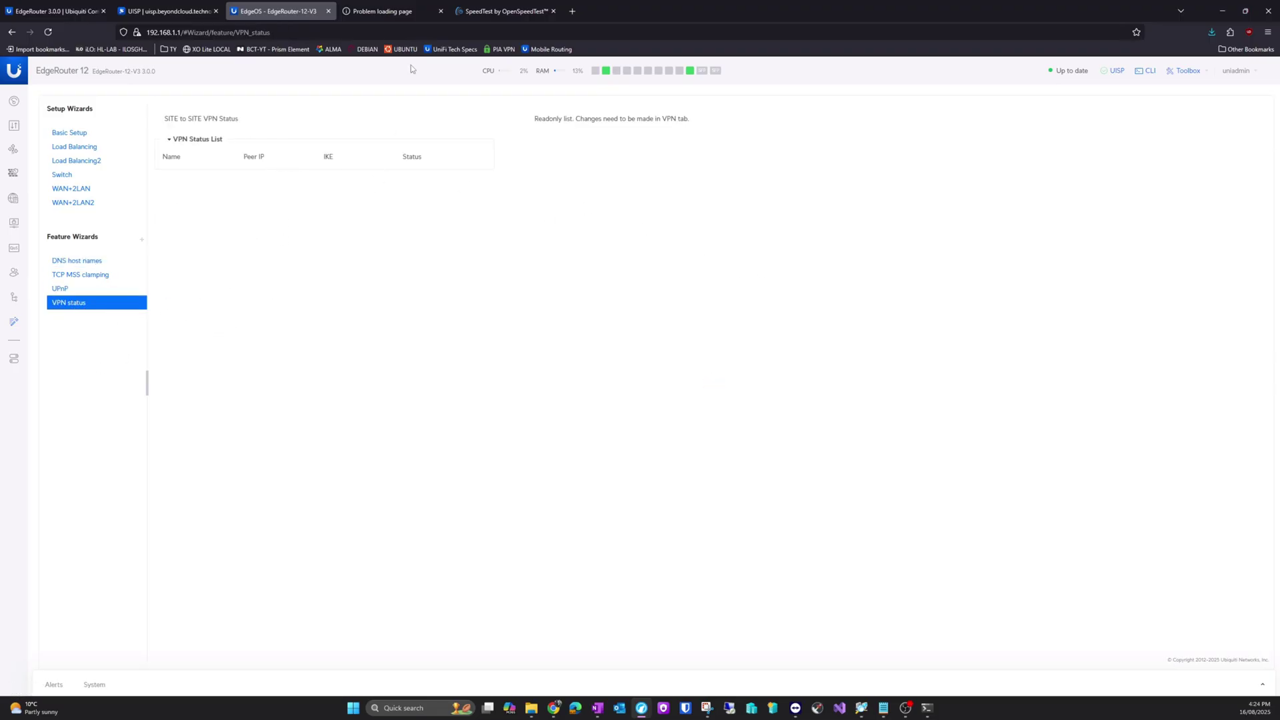
pyautogui.click(393, 13)
pyautogui.click(48, 32)
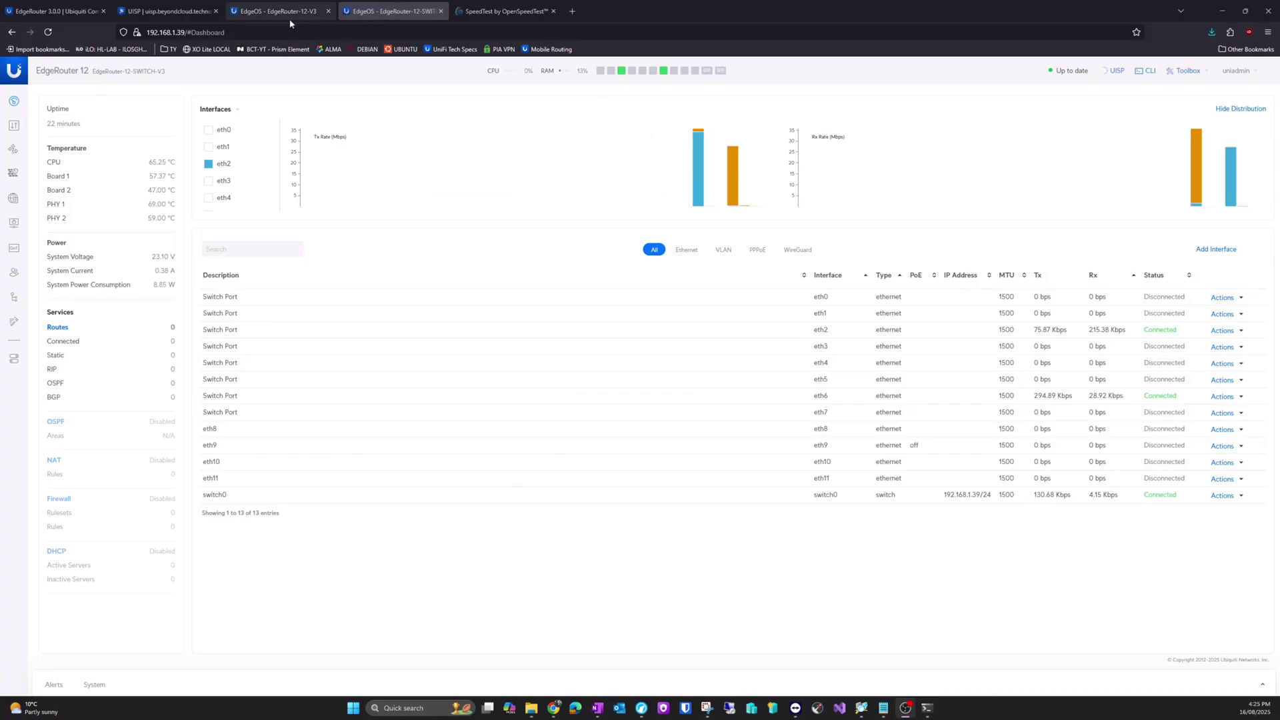
# - On the main router, try the locked WAN+2LAN wizard, view WAN+2LAN2, then the dashboard
pyautogui.click(279, 11)
pyautogui.click(394, 12)
pyautogui.click(296, 10)
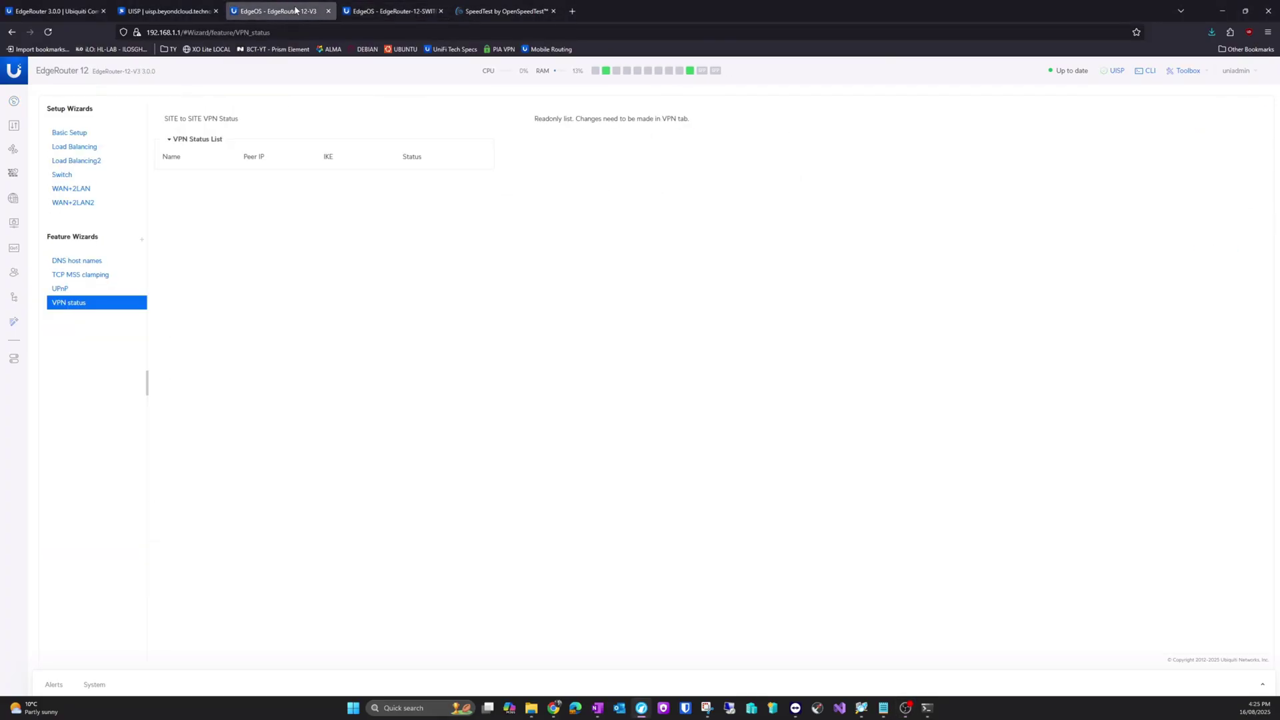
pyautogui.click(79, 190)
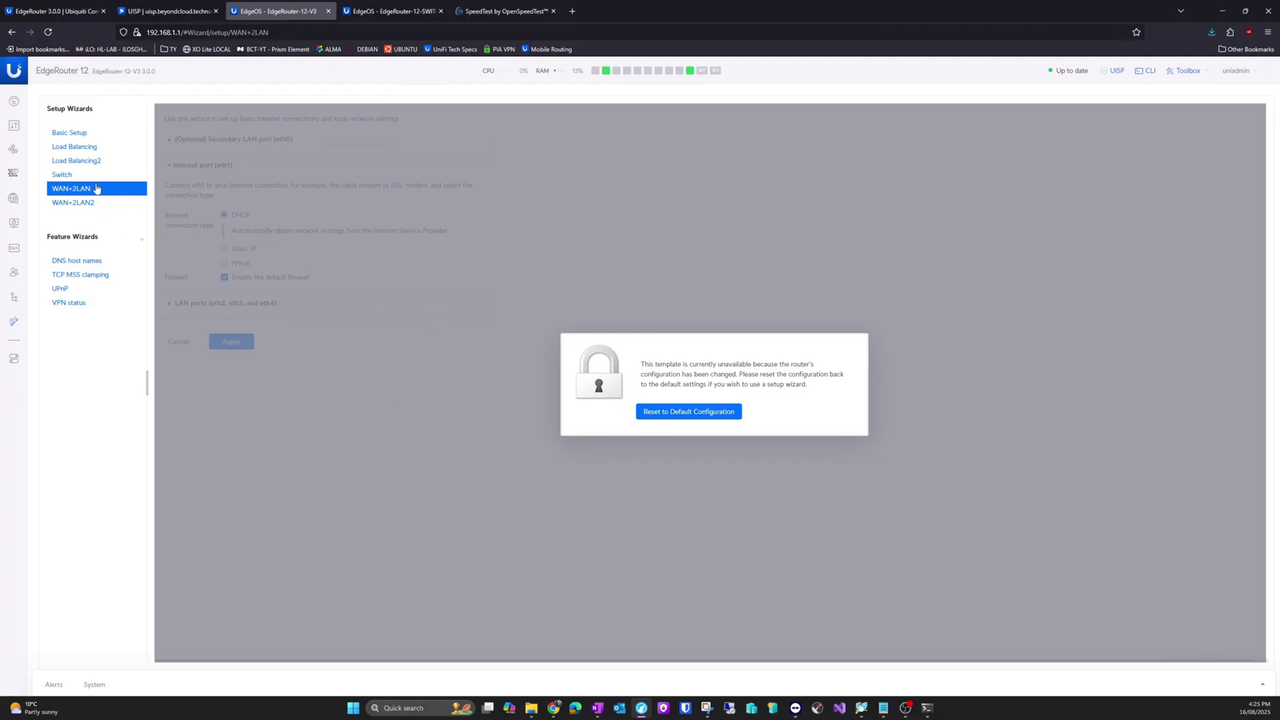
pyautogui.click(102, 203)
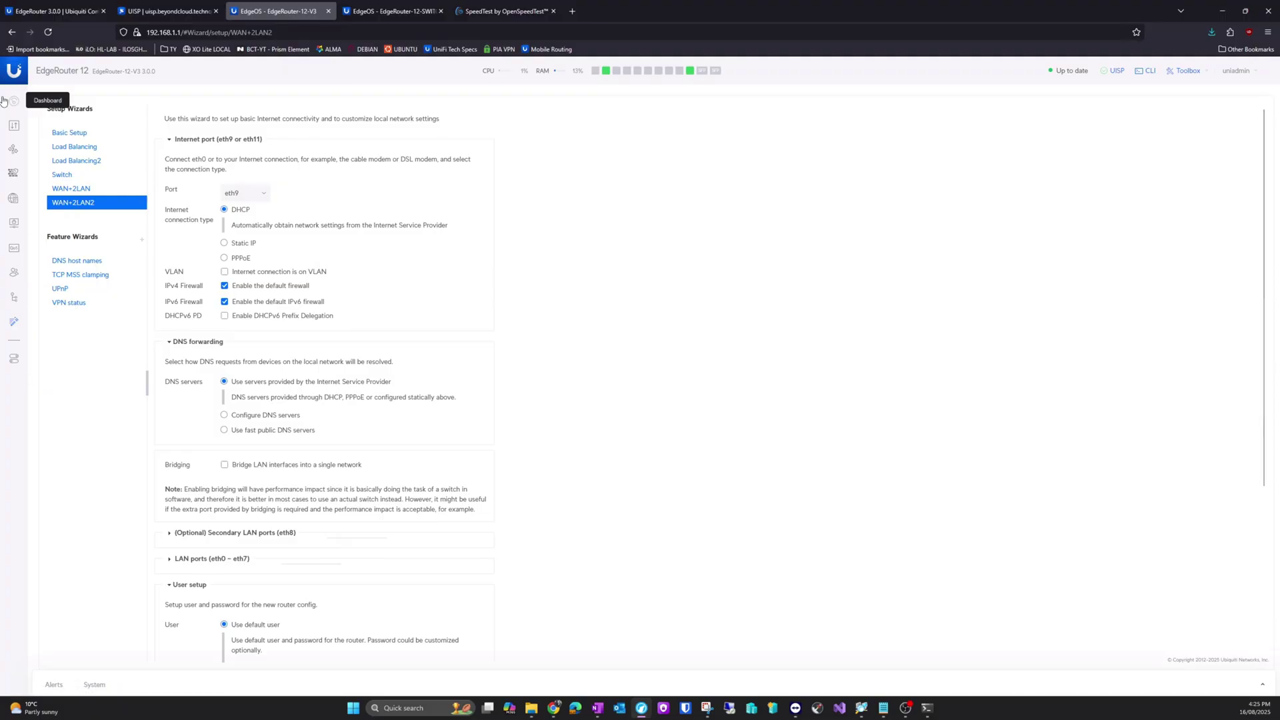
pyautogui.click(4, 100)
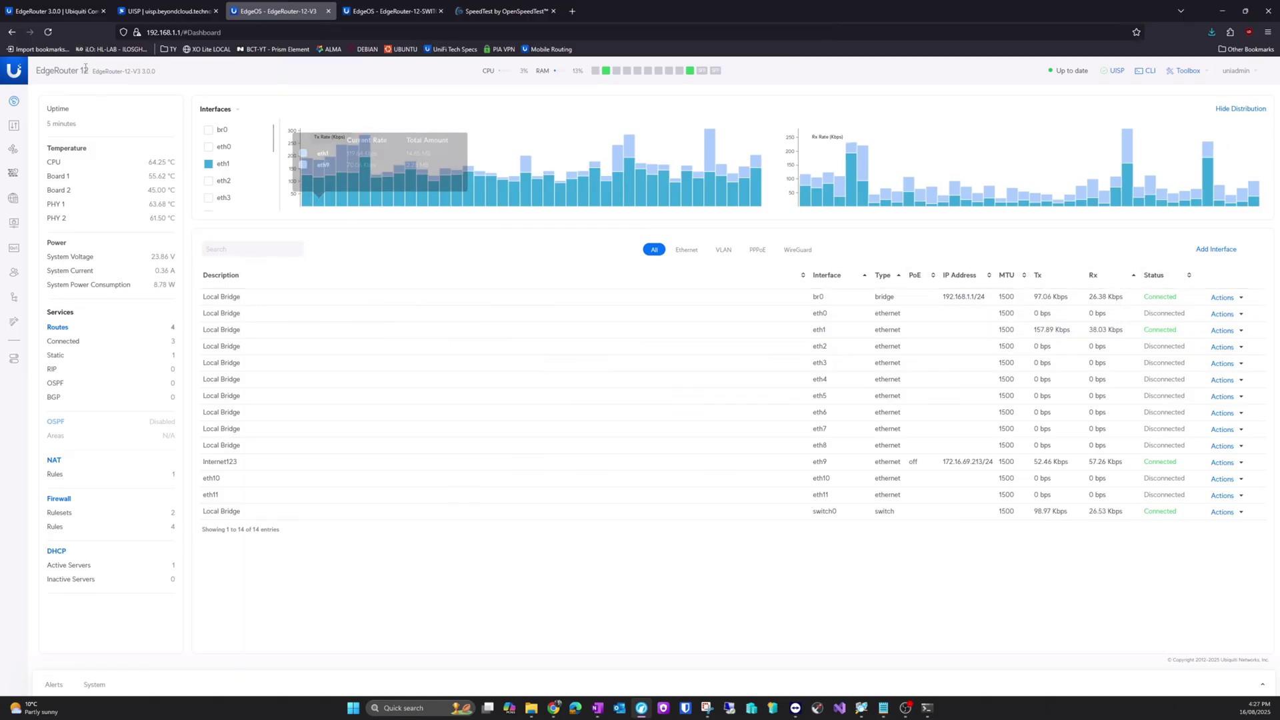
# - Select the model name and firmware version 3.0.0 in the header, then go to the release notes
pyautogui.moveTo(79, 70); pyautogui.dragTo(38, 72)
pyautogui.doubleClick(148, 71)
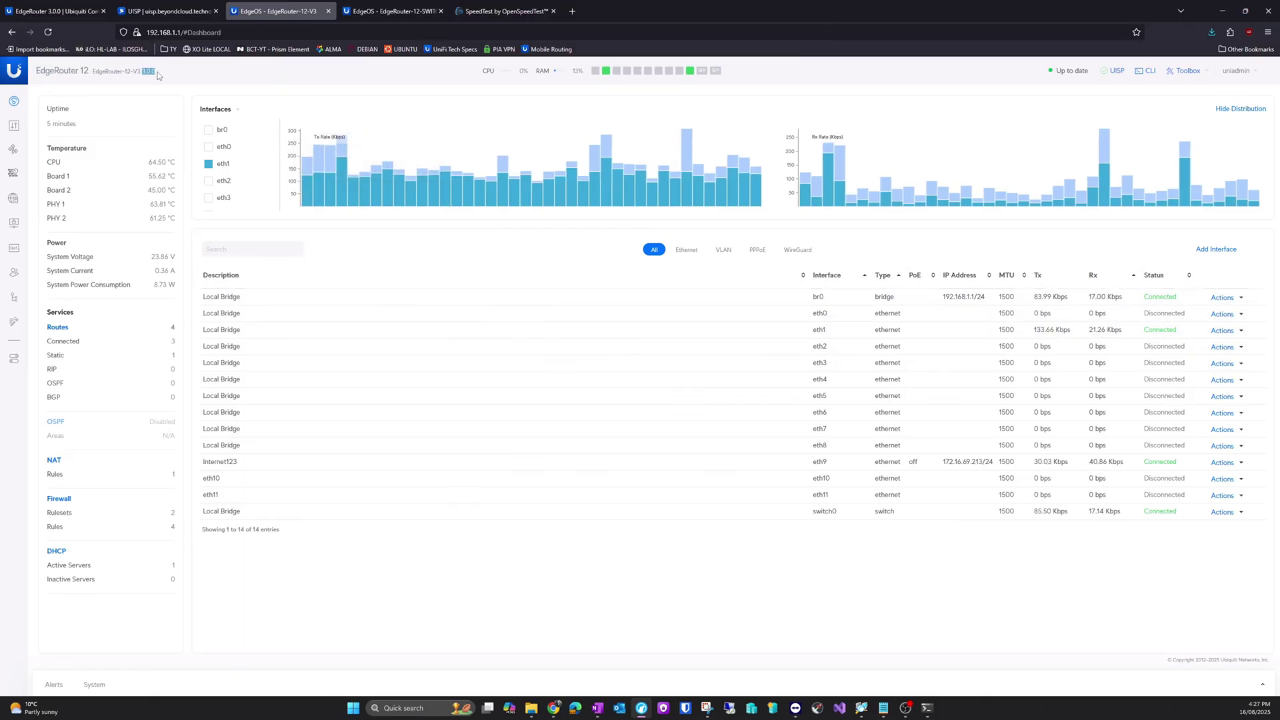
pyautogui.hotkey('ctrl', '1')
pyautogui.scroll(10, 335, 188)
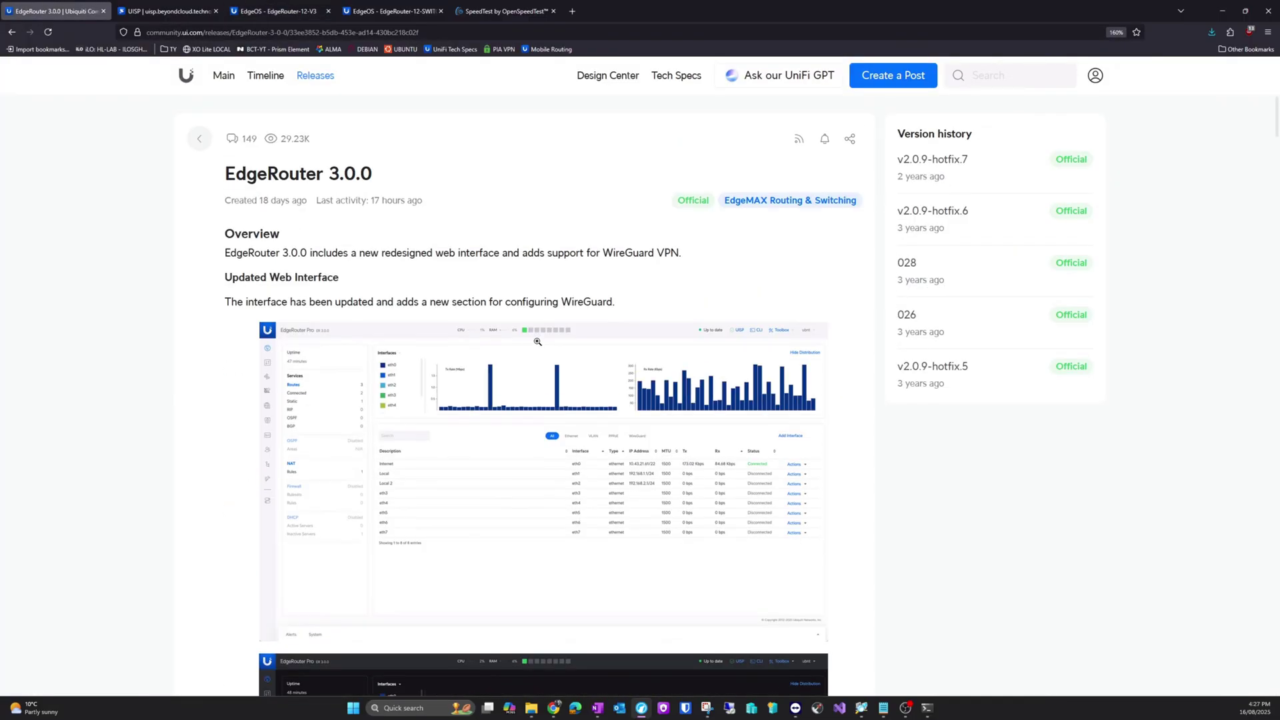
pyautogui.click(48, 31)
pyautogui.scroll(-5, 403, 443)
pyautogui.scroll(-10, 121, 436)
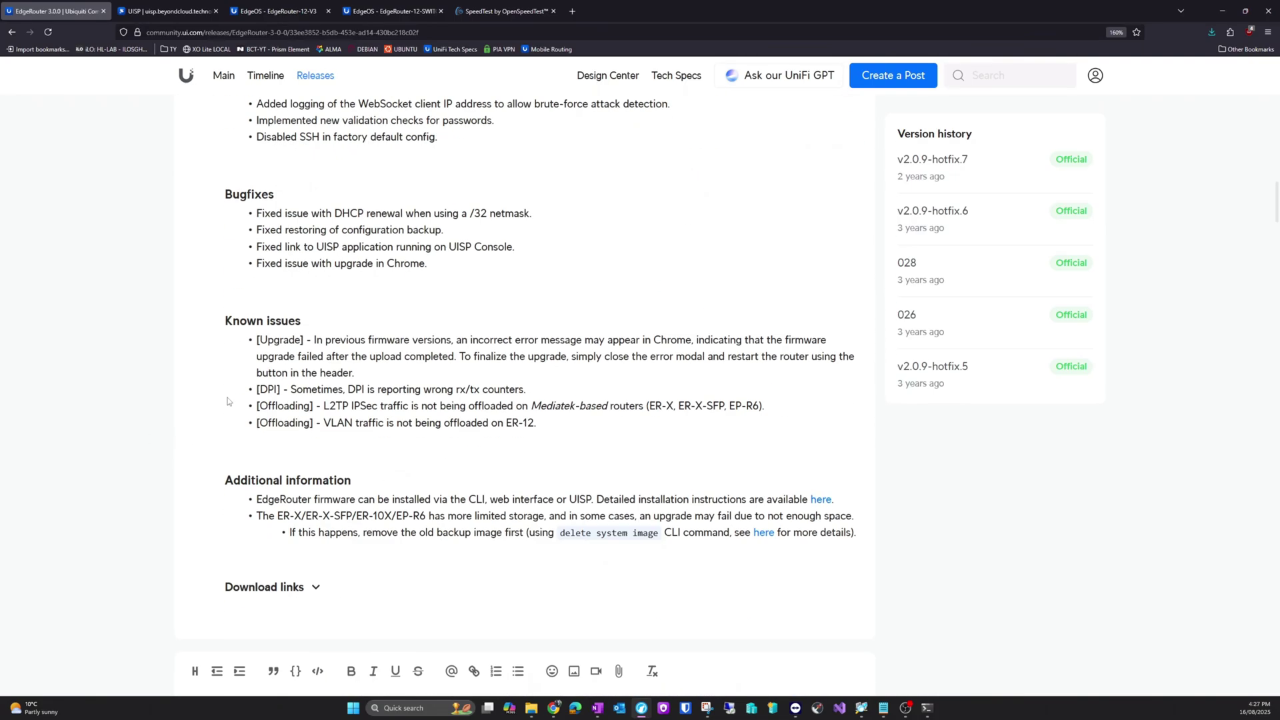
pyautogui.moveTo(226, 322); pyautogui.dragTo(550, 428)
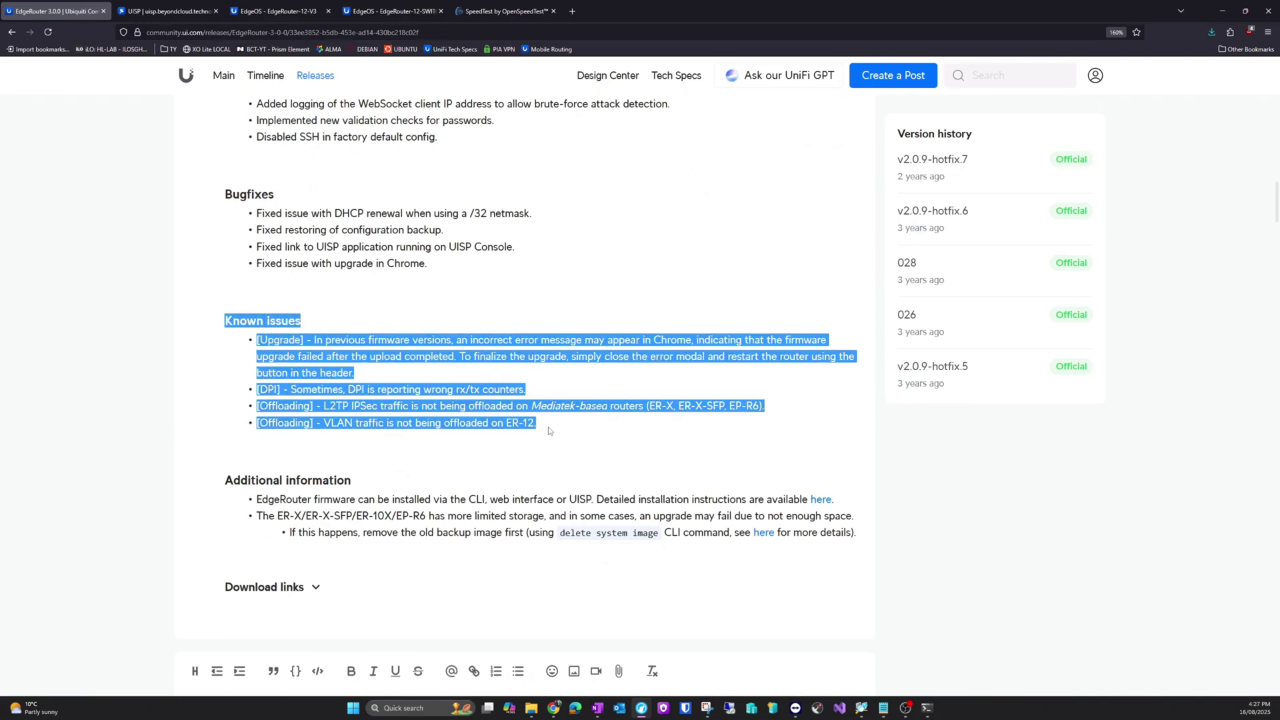
pyautogui.click(549, 427)
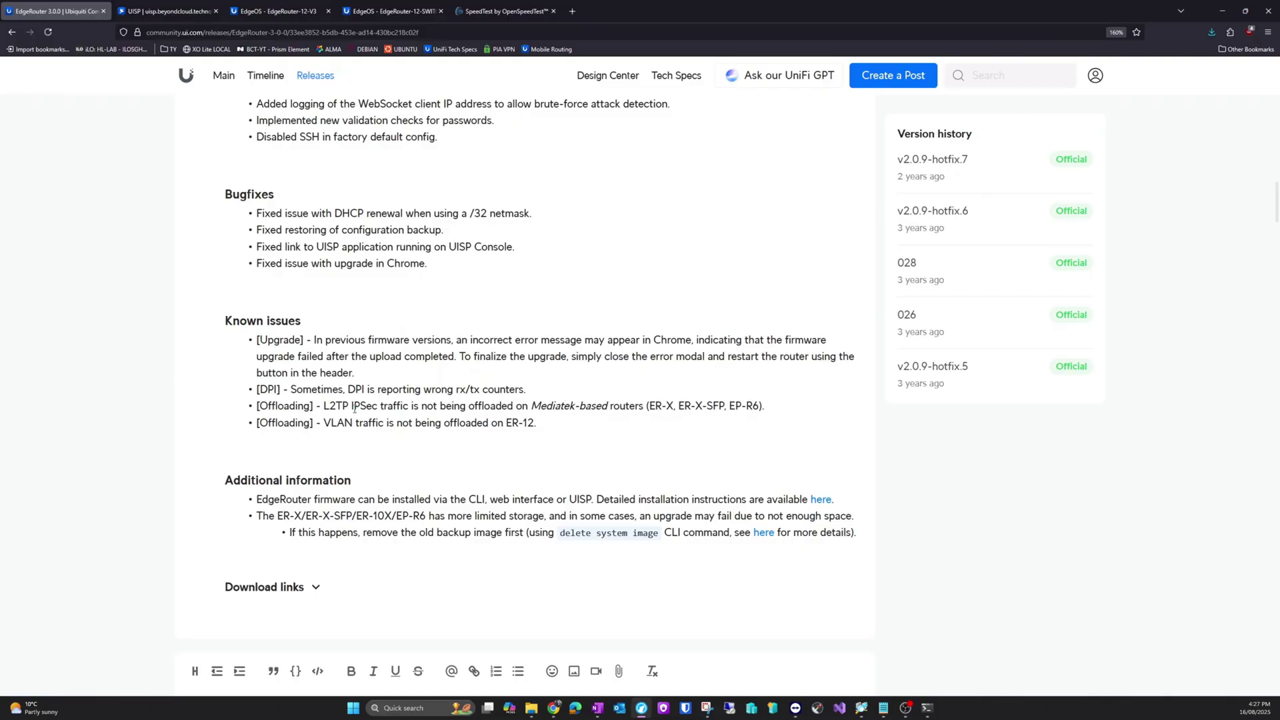
pyautogui.moveTo(255, 406); pyautogui.dragTo(773, 410)
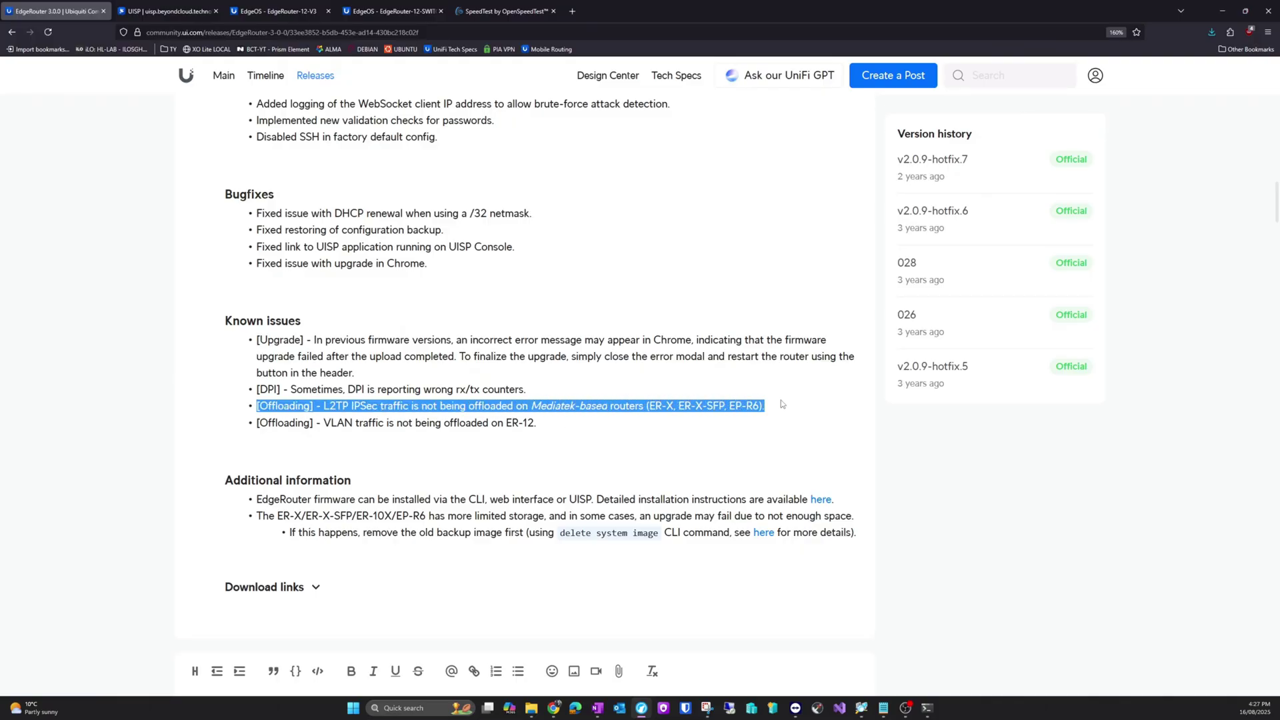
pyautogui.click(272, 421)
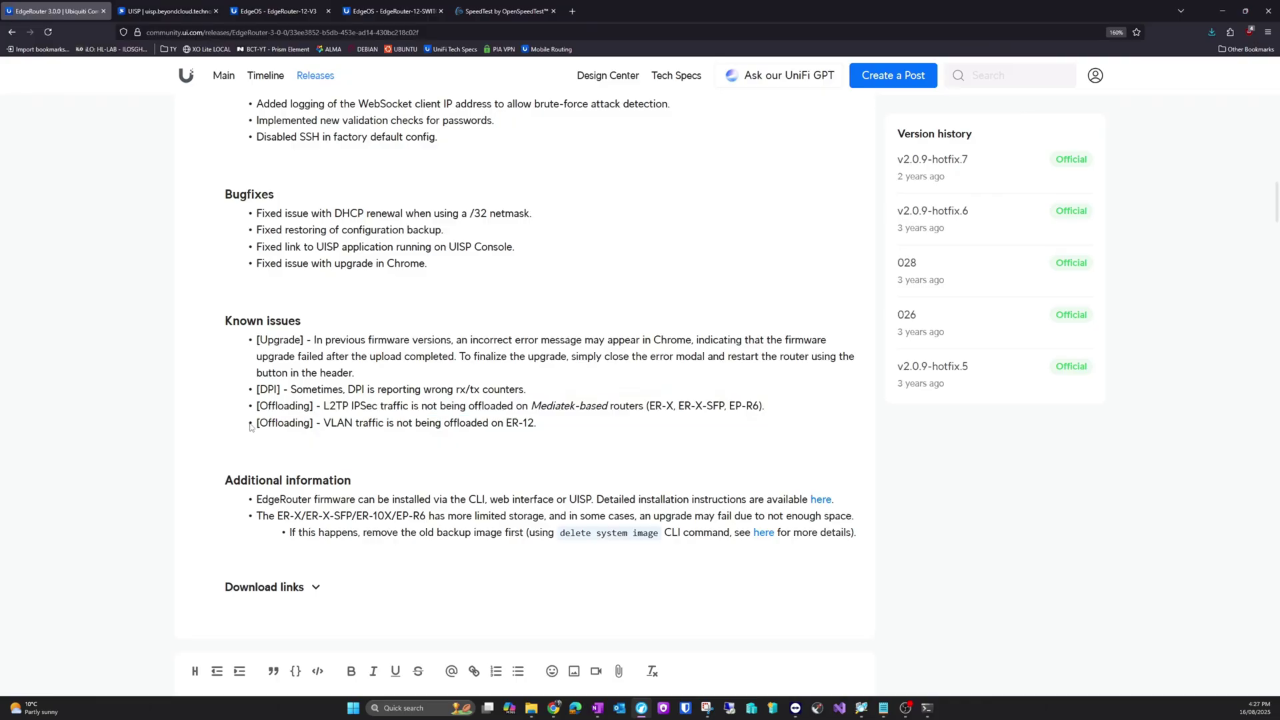
pyautogui.moveTo(269, 422); pyautogui.dragTo(540, 423)
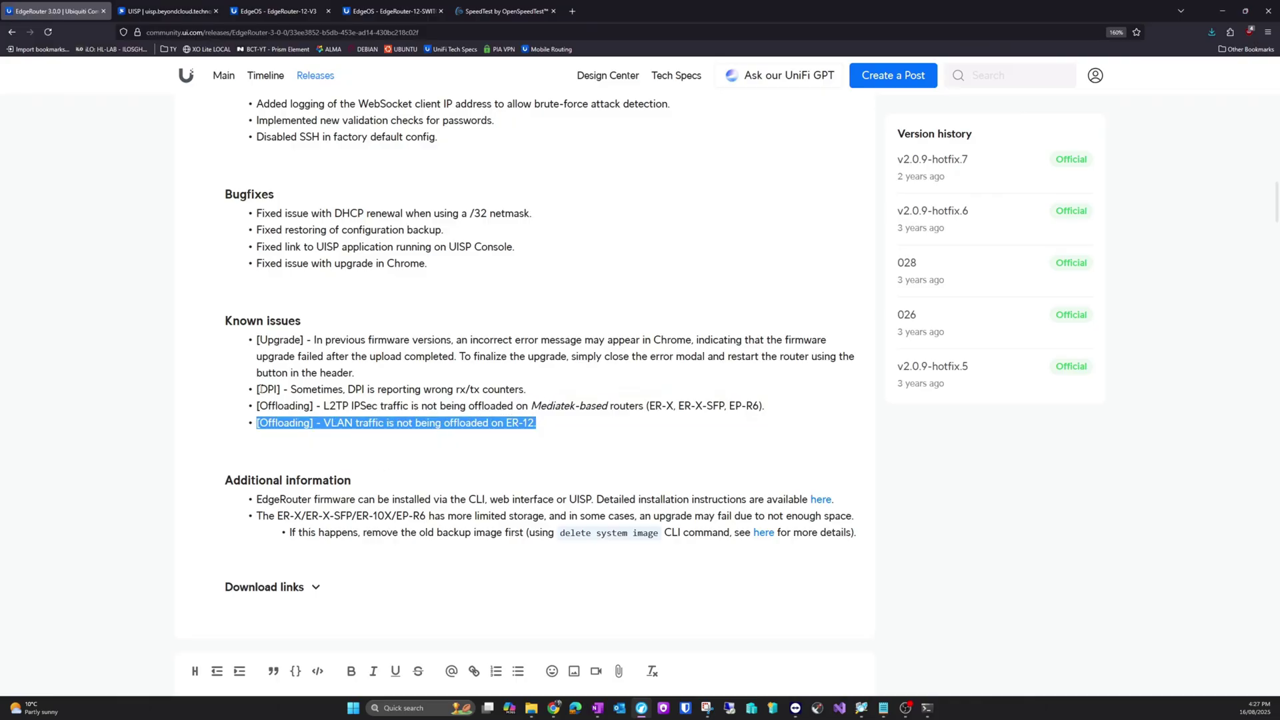
pyautogui.moveTo(259, 389); pyautogui.dragTo(537, 392)
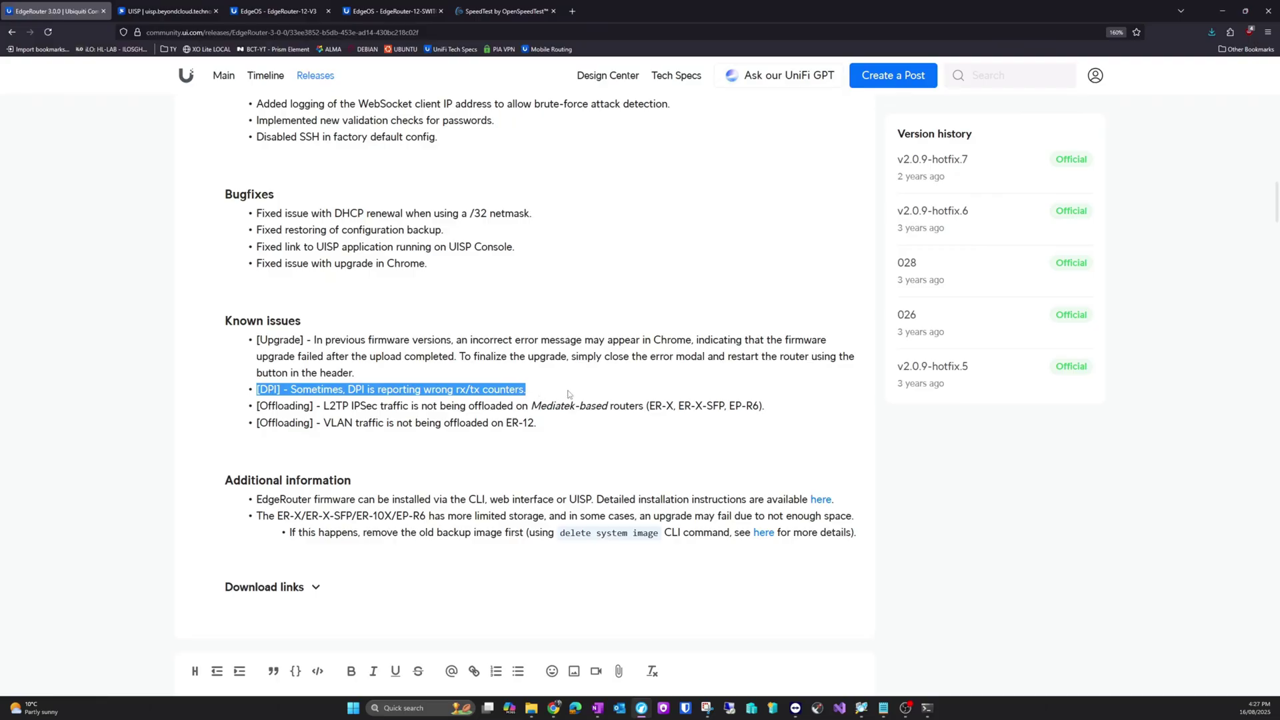
pyautogui.scroll(15, 567, 395)
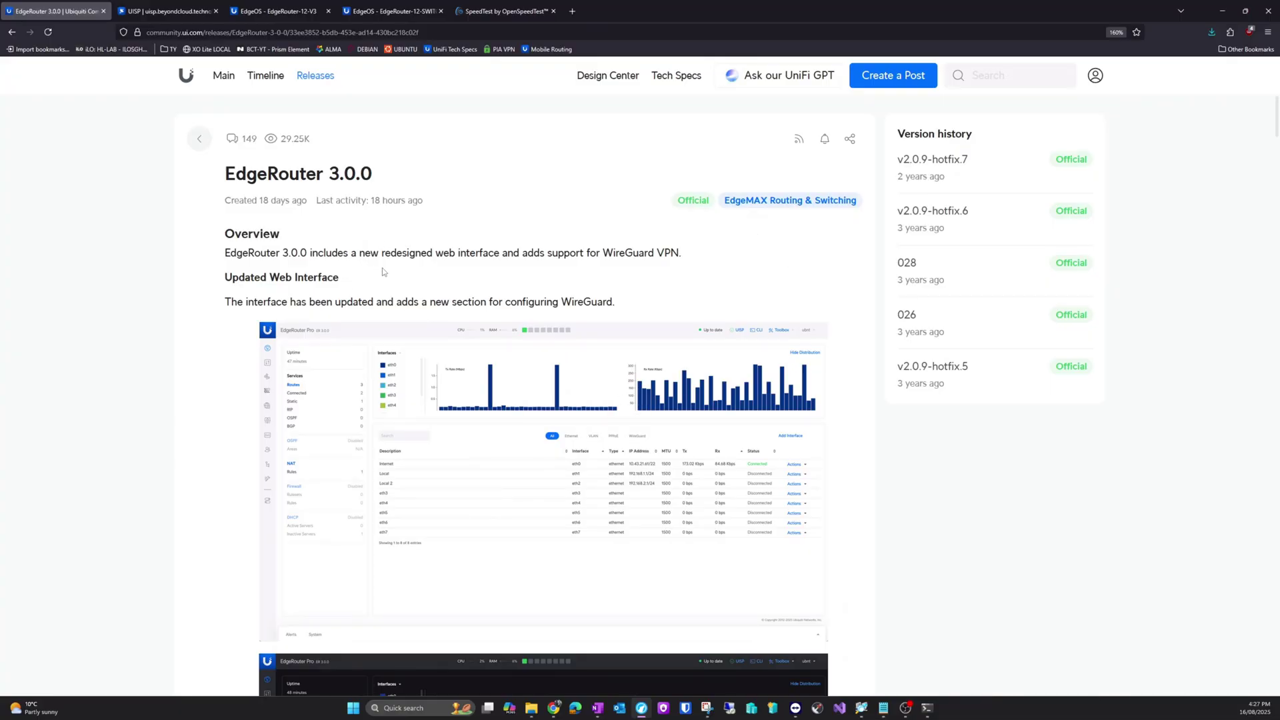
# - Cycle through the EdgeOS, release notes and UISP tabs, ending on the EdgeRouter-12-V3 dashboard
pyautogui.click(300, 12)
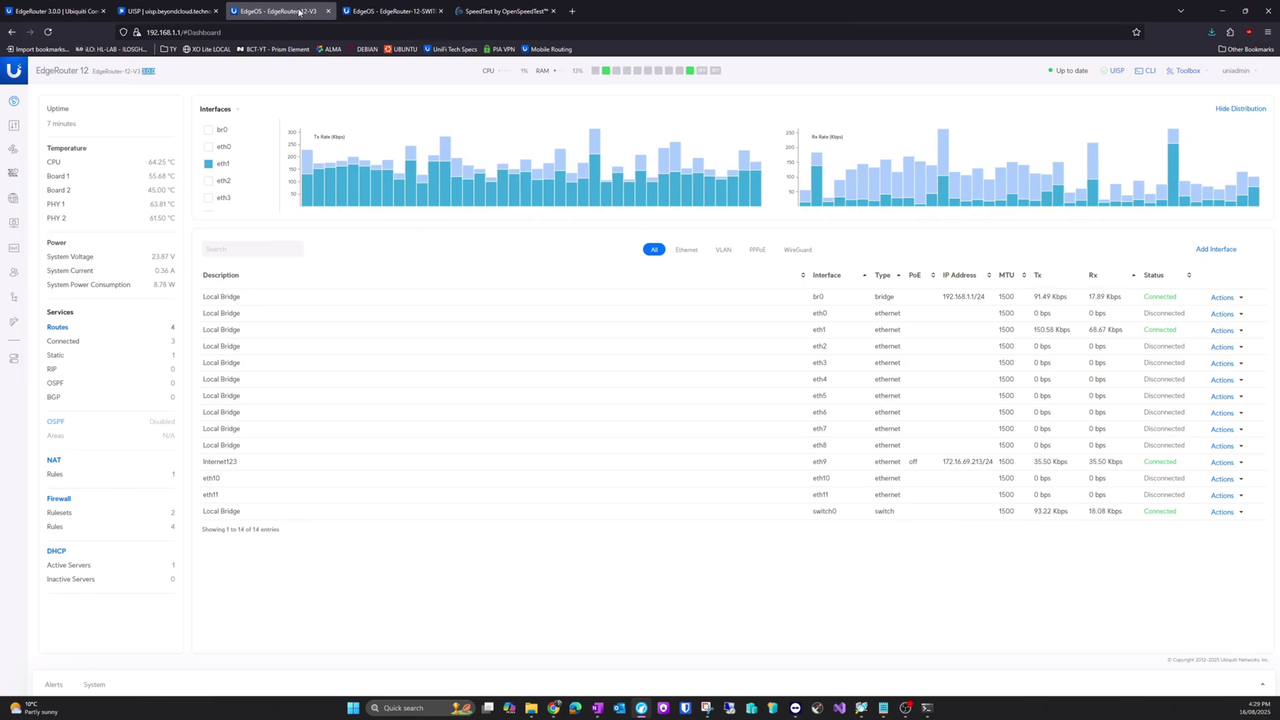
pyautogui.click(68, 12)
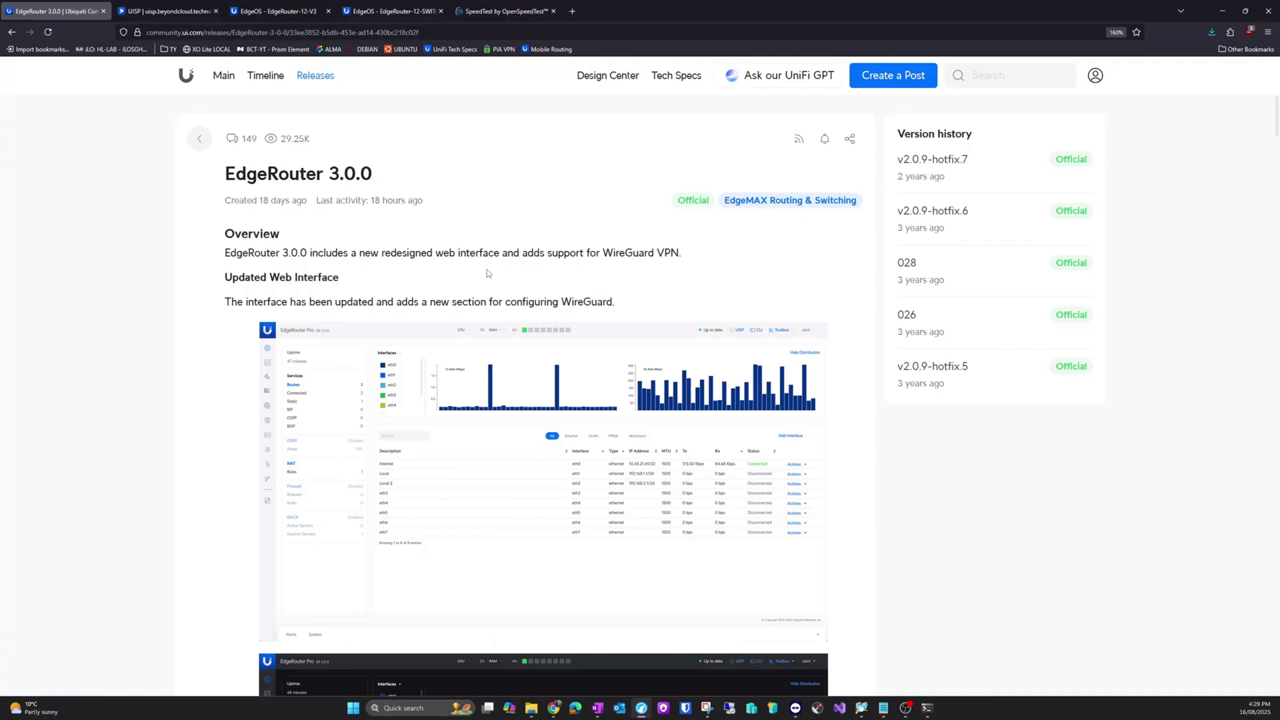
pyautogui.click(170, 11)
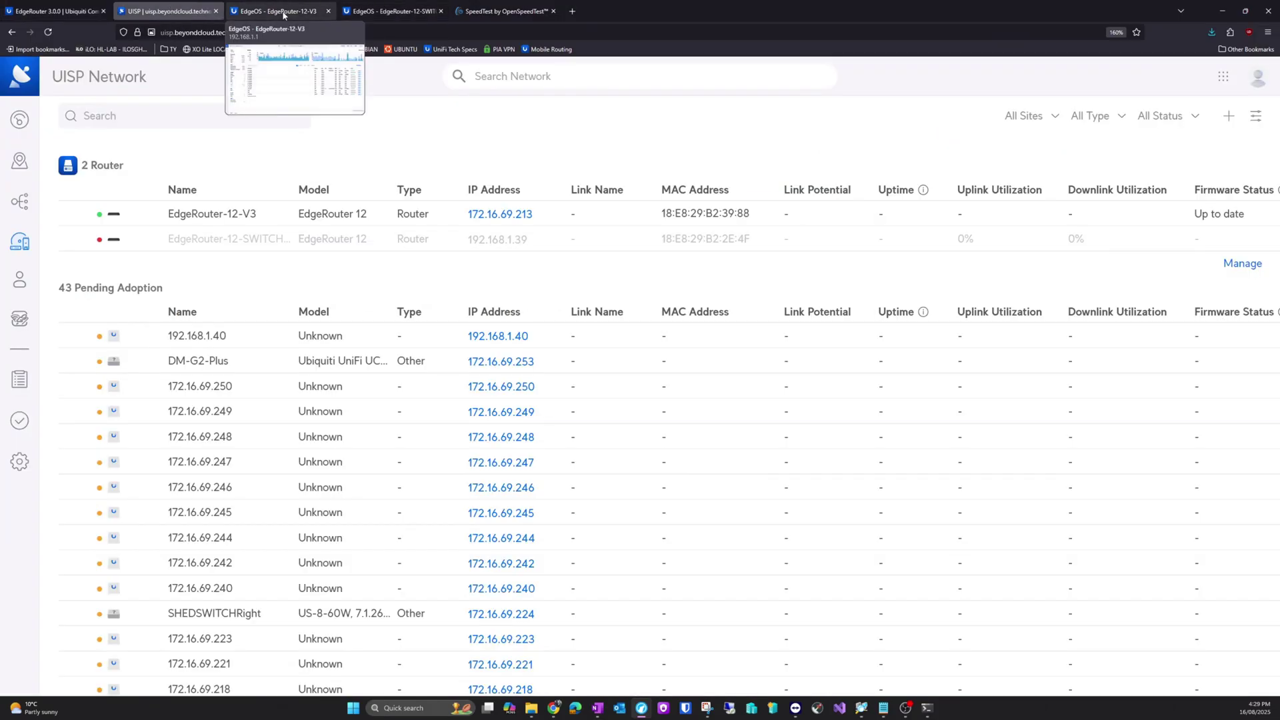
pyautogui.click(285, 13)
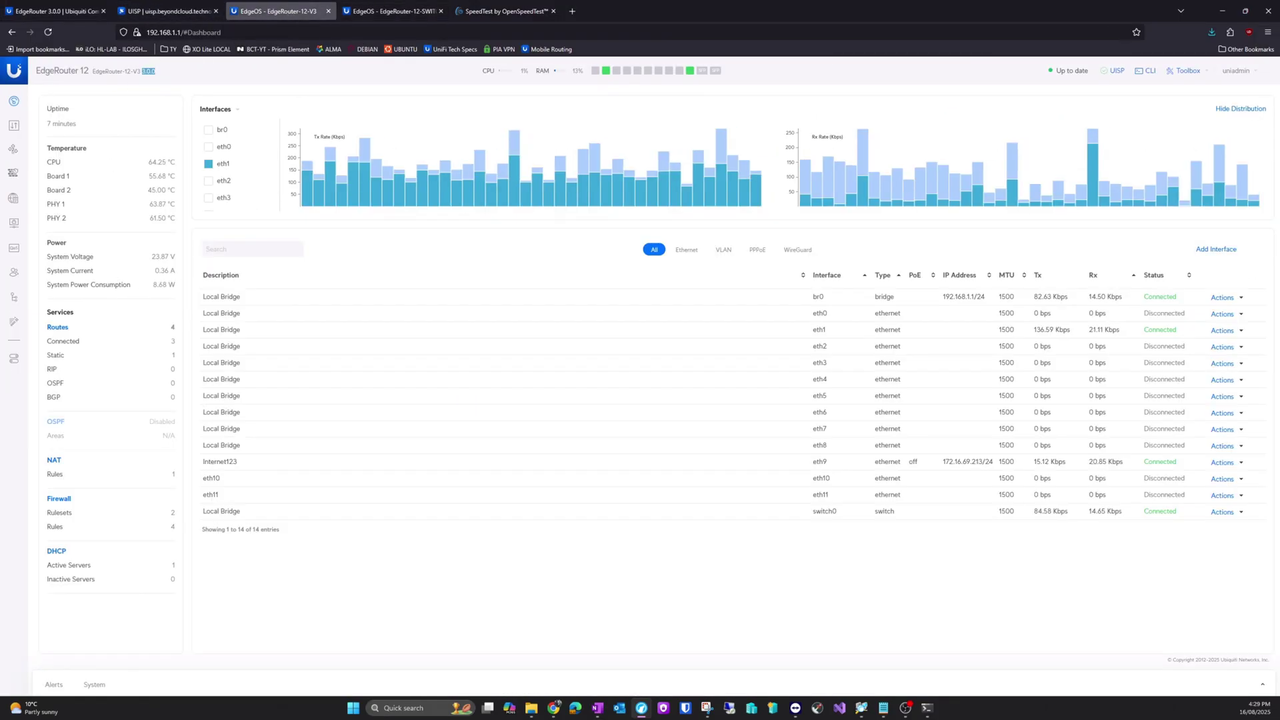